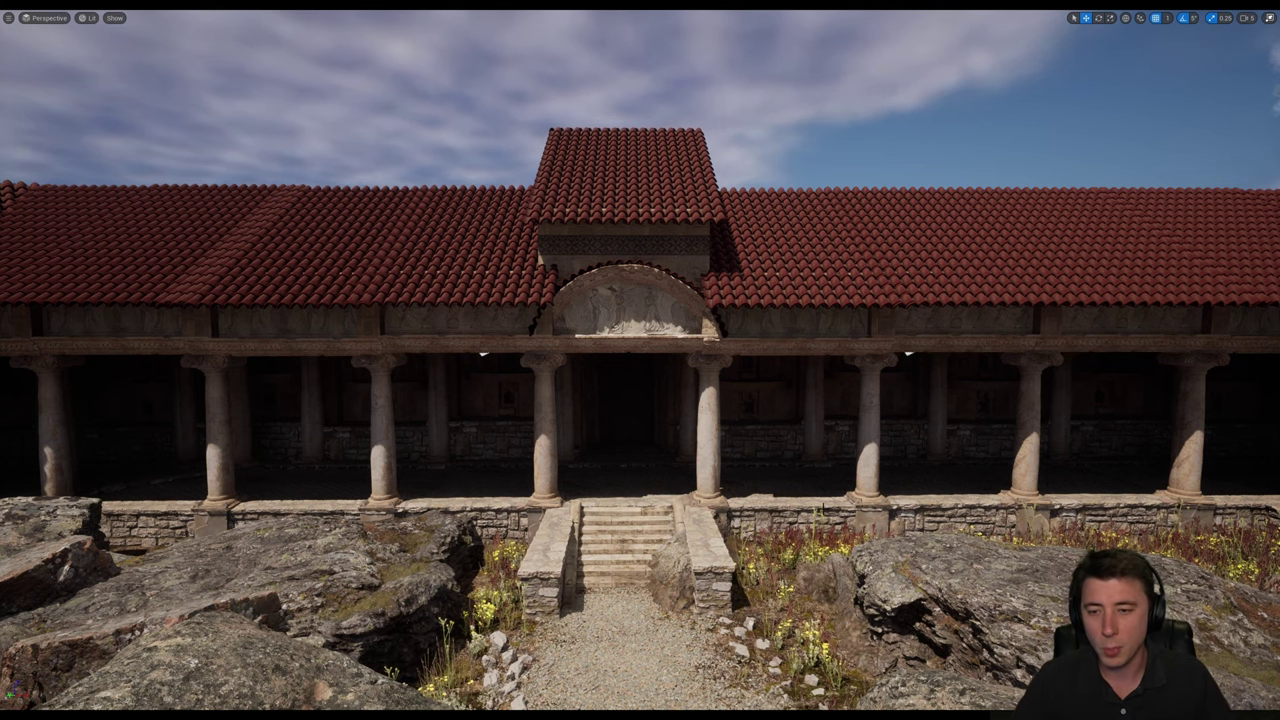
Examine the colonnade's red roof tiles up close, and survey the whole garden level from farther back.
{"action": "right_click_drag", "start_coordinate": [640, 360], "coordinate": [475, 277]}
{"action": "key", "text": "w"}
{"action": "right_click_drag", "start_coordinate": [680, 367], "coordinate": [570, 306]}
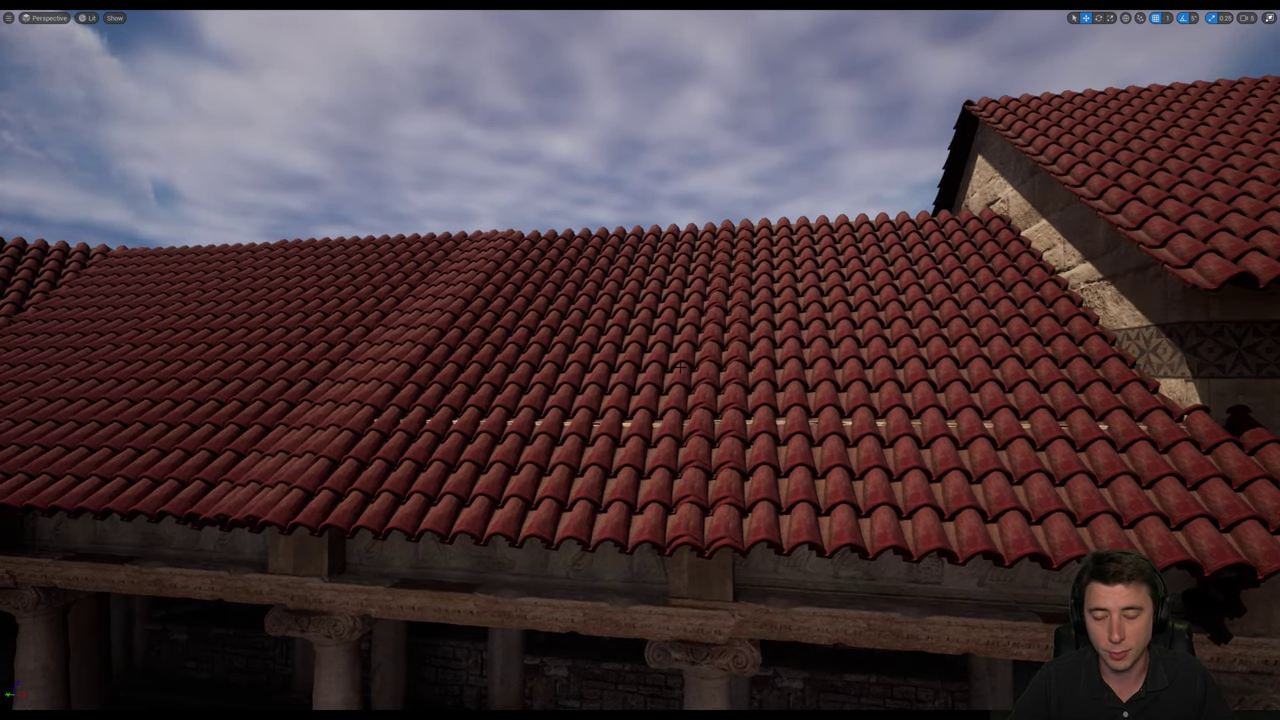
{"action": "mouse_move", "coordinate": [649, 404]}
{"action": "right_mouse_down"}
{"action": "mouse_move", "coordinate": [694, 368]}
{"action": "mouse_move", "coordinate": [657, 407]}
{"action": "right_mouse_up"}
{"action": "key", "text": "w"}
{"action": "key", "text": "s"}
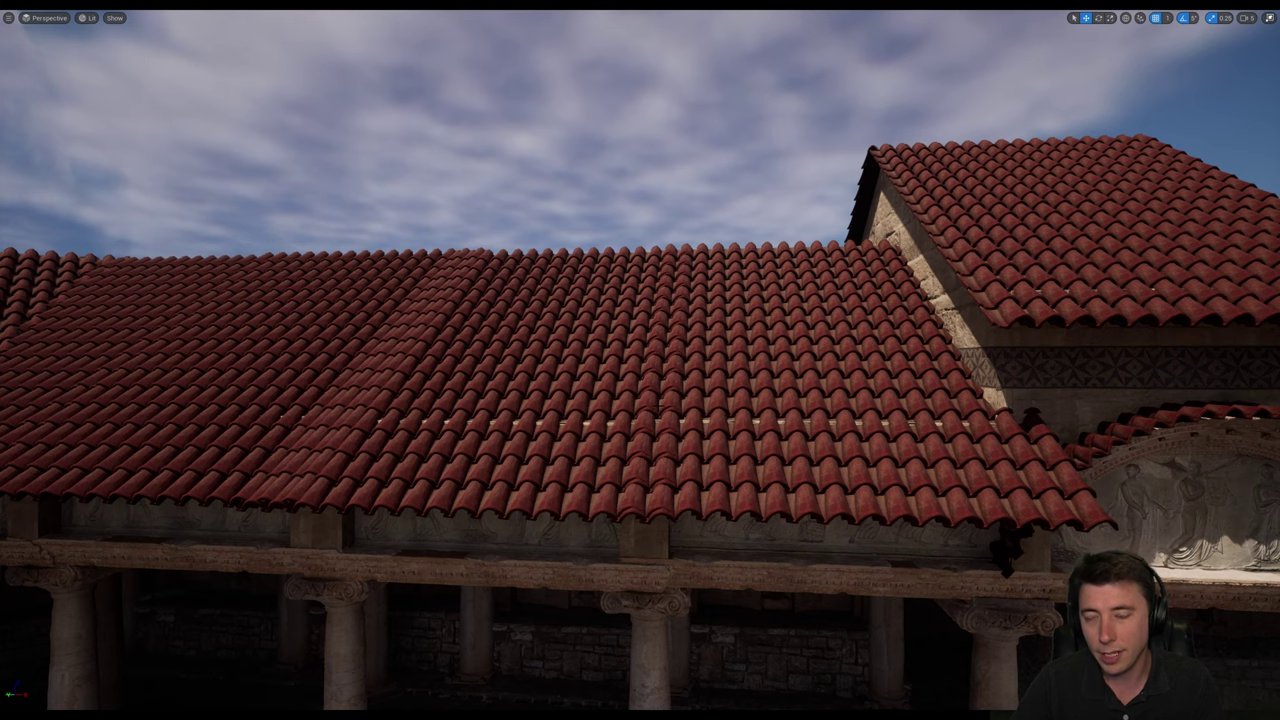
{"action": "right_click_drag", "start_coordinate": [604, 401], "coordinate": [661, 440]}
{"action": "key", "text": "w"}
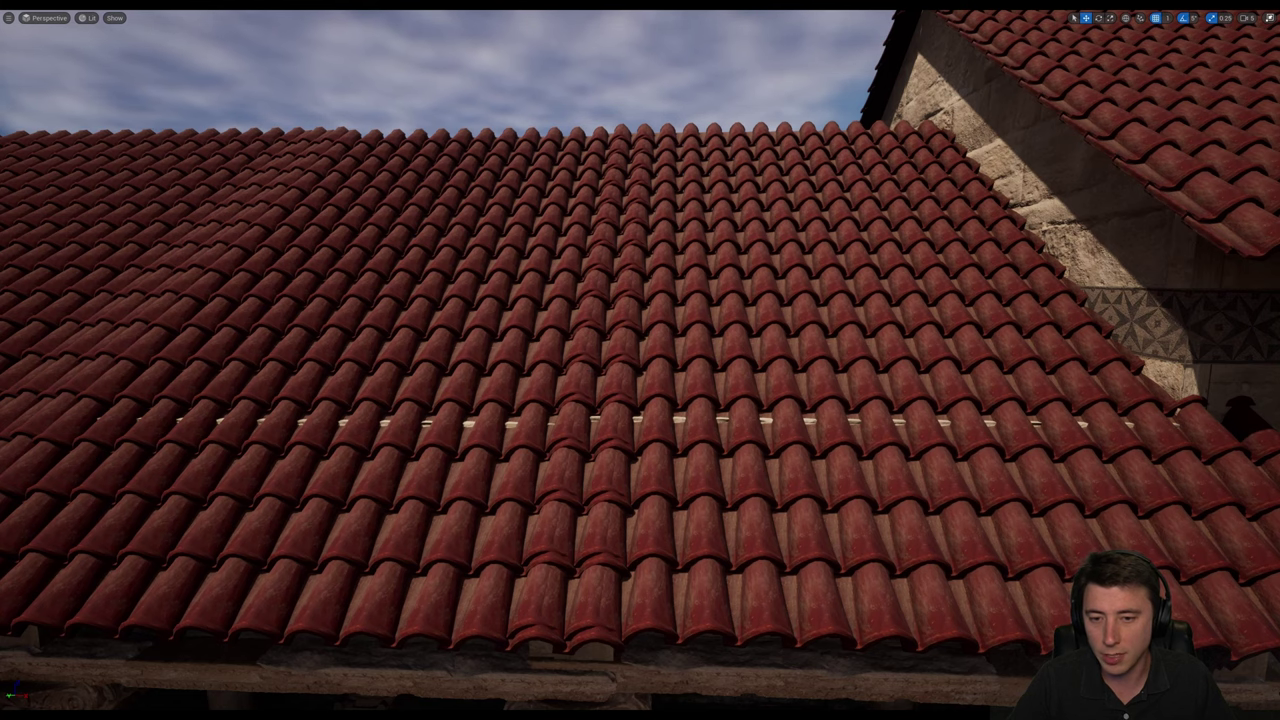
{"action": "scroll", "coordinate": [640, 400], "scroll_direction": "down", "scroll_amount": 6}
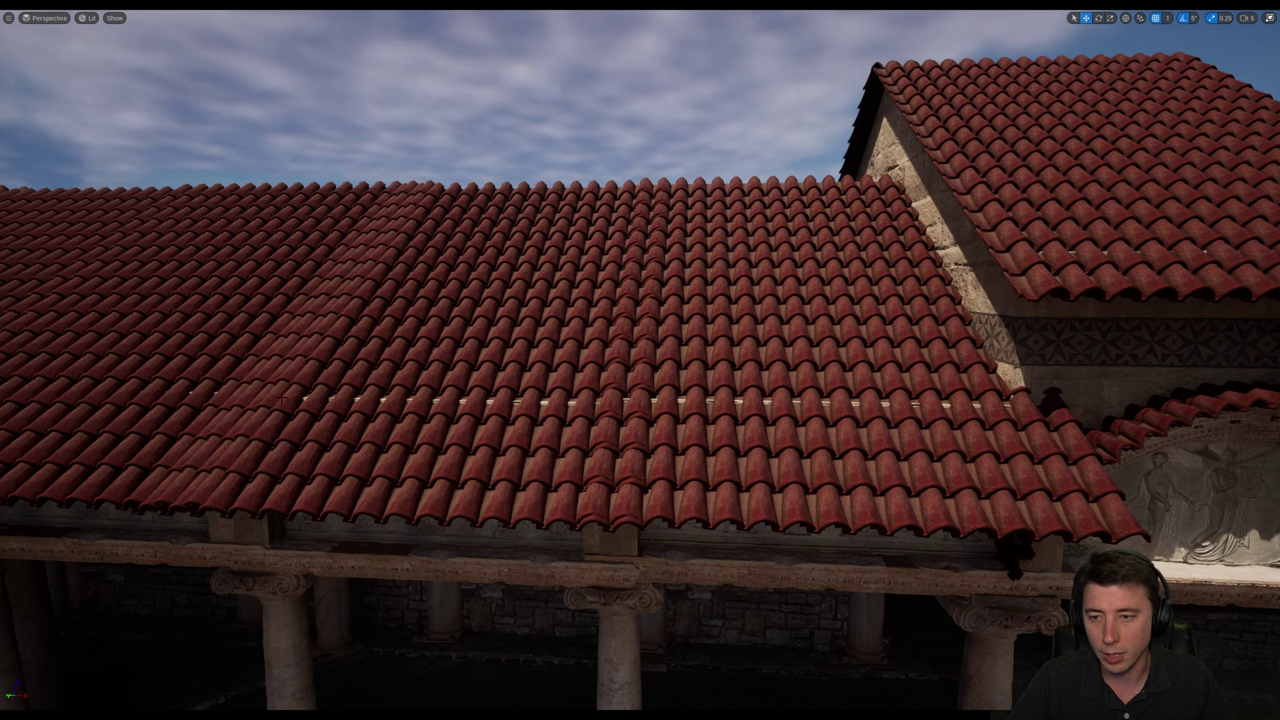
{"action": "scroll", "coordinate": [640, 400], "scroll_direction": "up", "scroll_amount": 6}
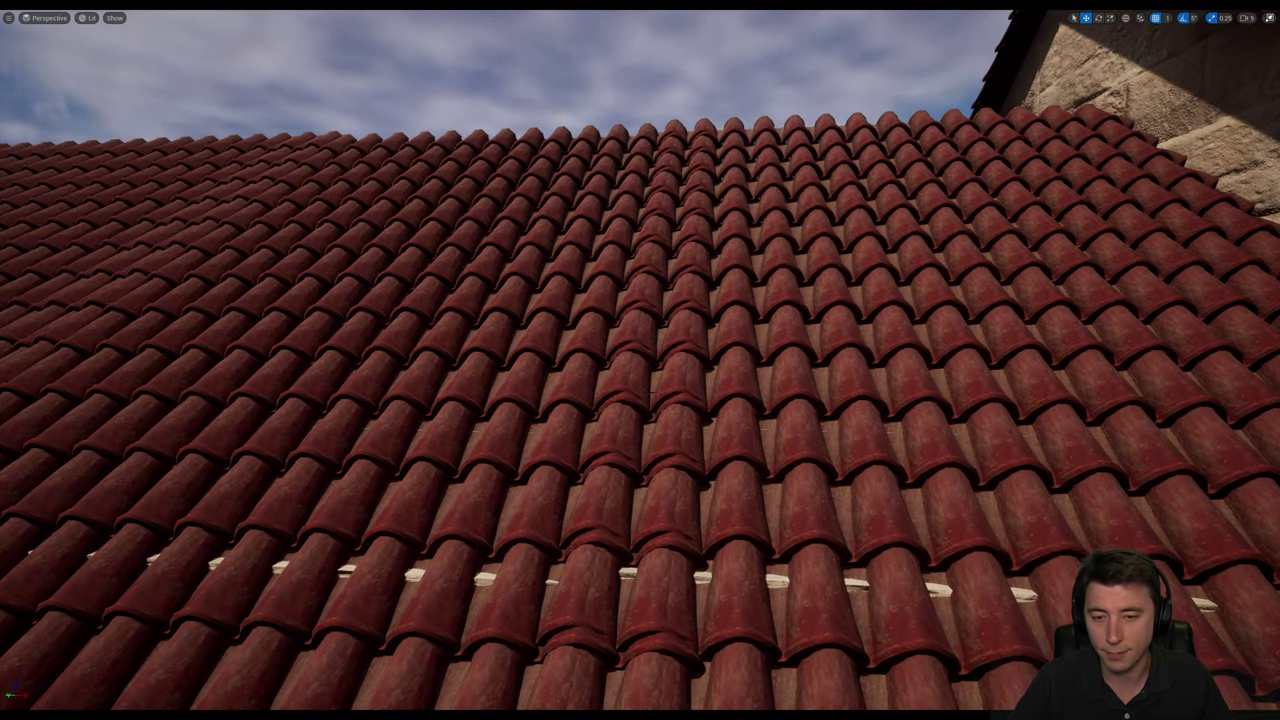
{"action": "scroll", "coordinate": [640, 360], "scroll_direction": "down", "scroll_amount": 10}
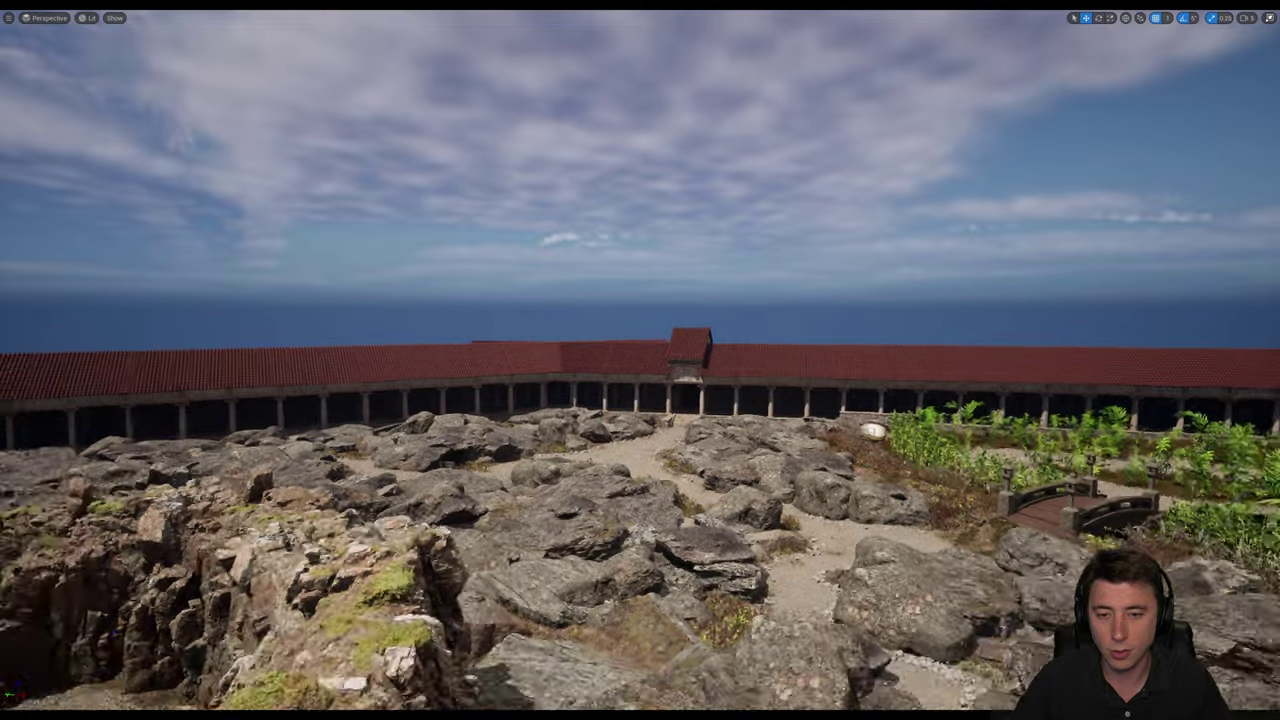
{"action": "key", "text": "s"}
{"action": "right_click_drag", "start_coordinate": [640, 360], "coordinate": [675, 393]}
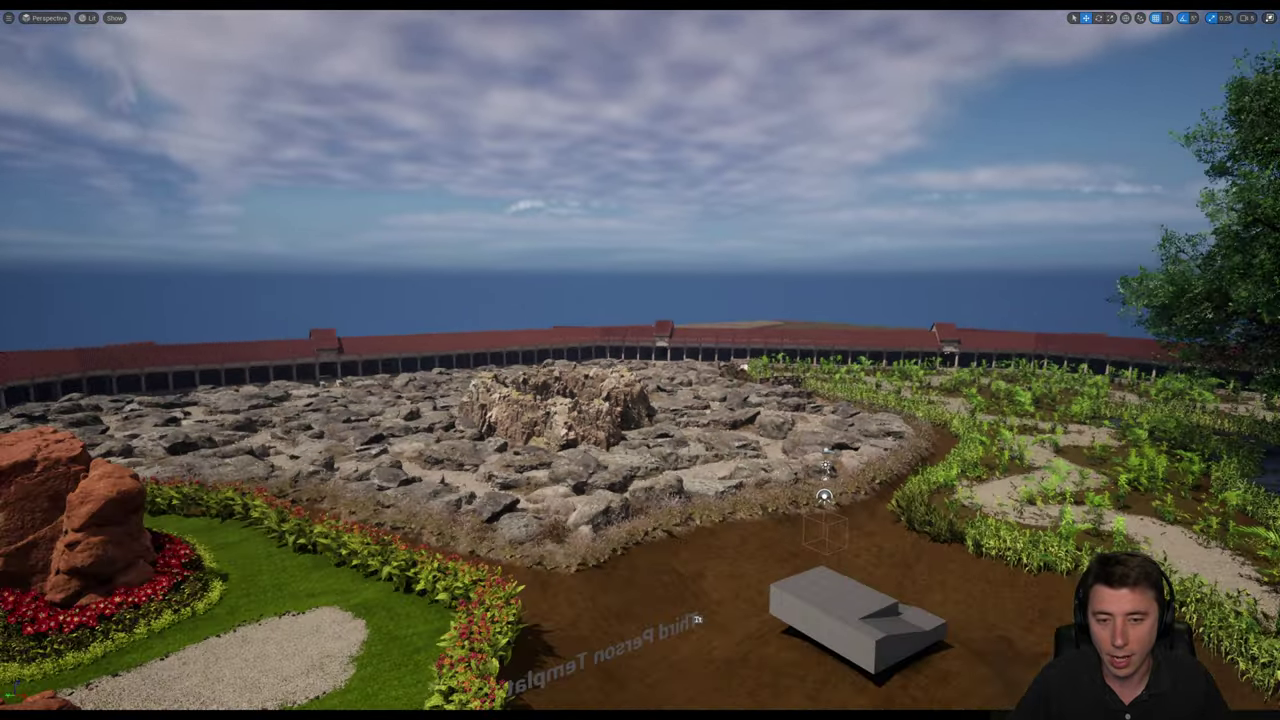
{"action": "scroll", "coordinate": [640, 400], "scroll_direction": "down", "scroll_amount": 6}
{"action": "scroll", "coordinate": [640, 400], "scroll_direction": "down", "scroll_amount": 5}
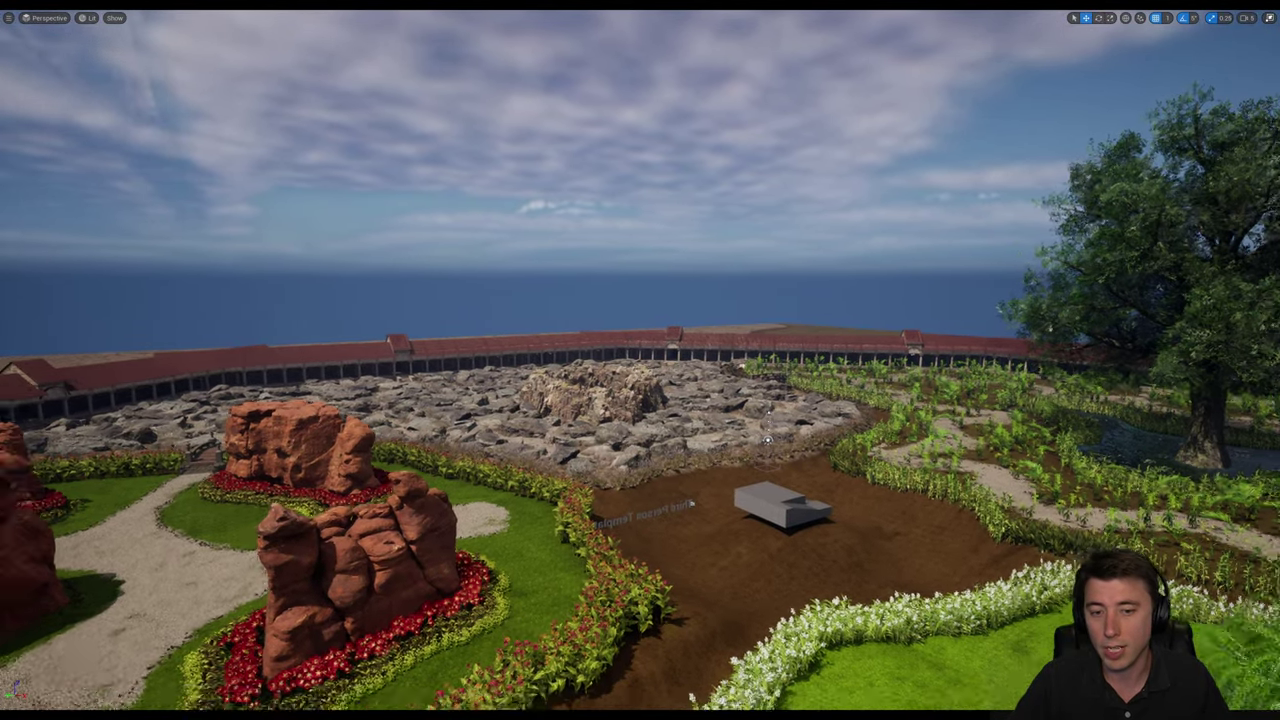
{"action": "scroll", "coordinate": [640, 400], "scroll_direction": "down", "scroll_amount": 3}
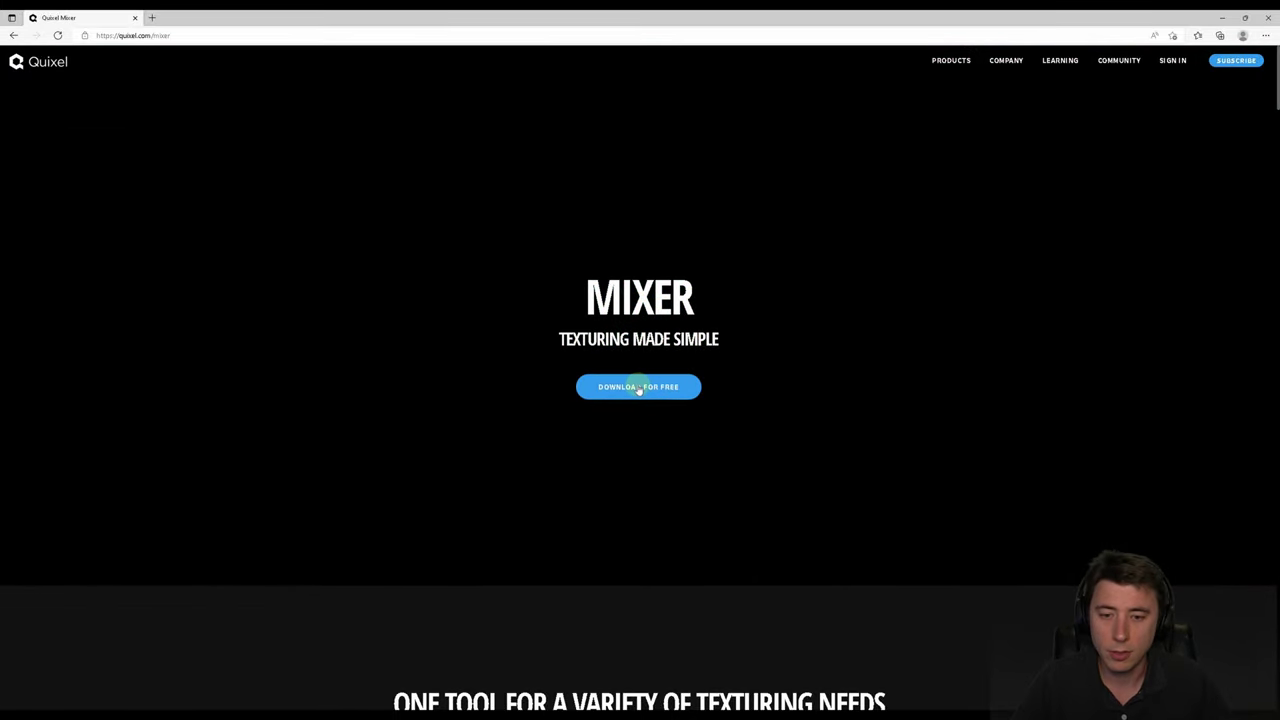
Download Quixel Mixer for free from the Quixel site and open the downloaded installer file.
{"action": "left_click", "coordinate": [637, 388]}
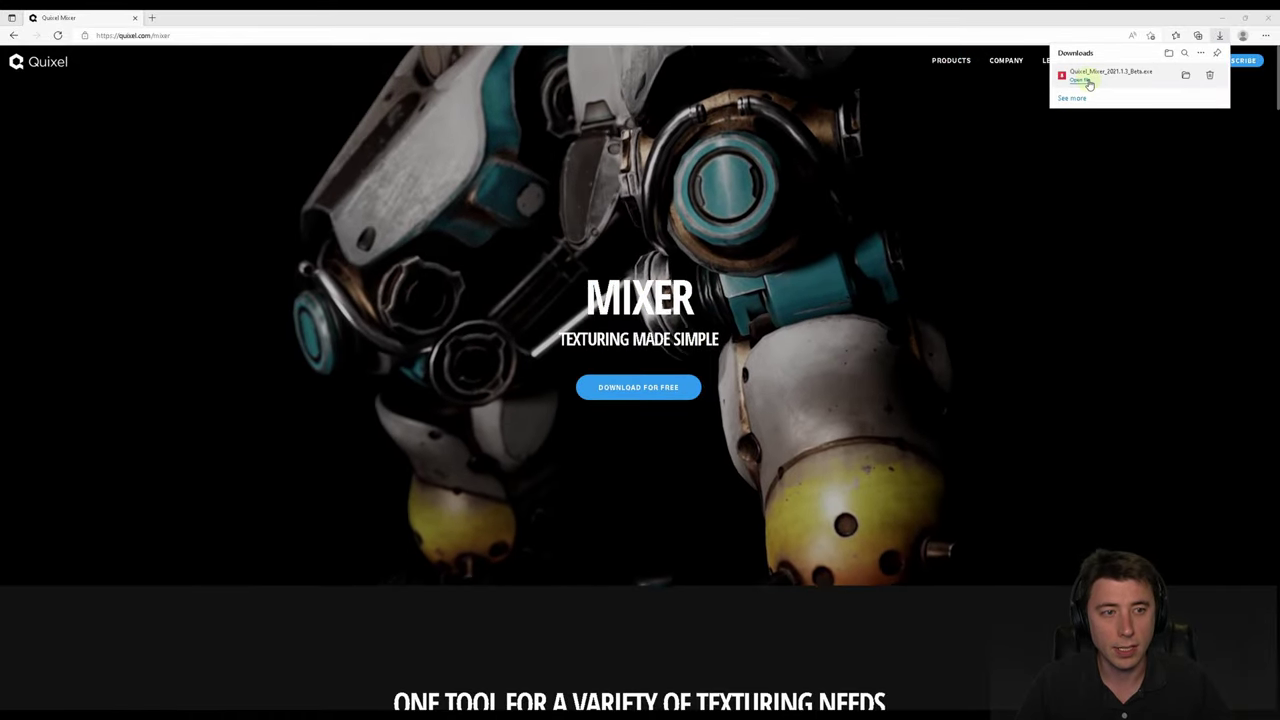
{"action": "left_click", "coordinate": [1085, 85]}
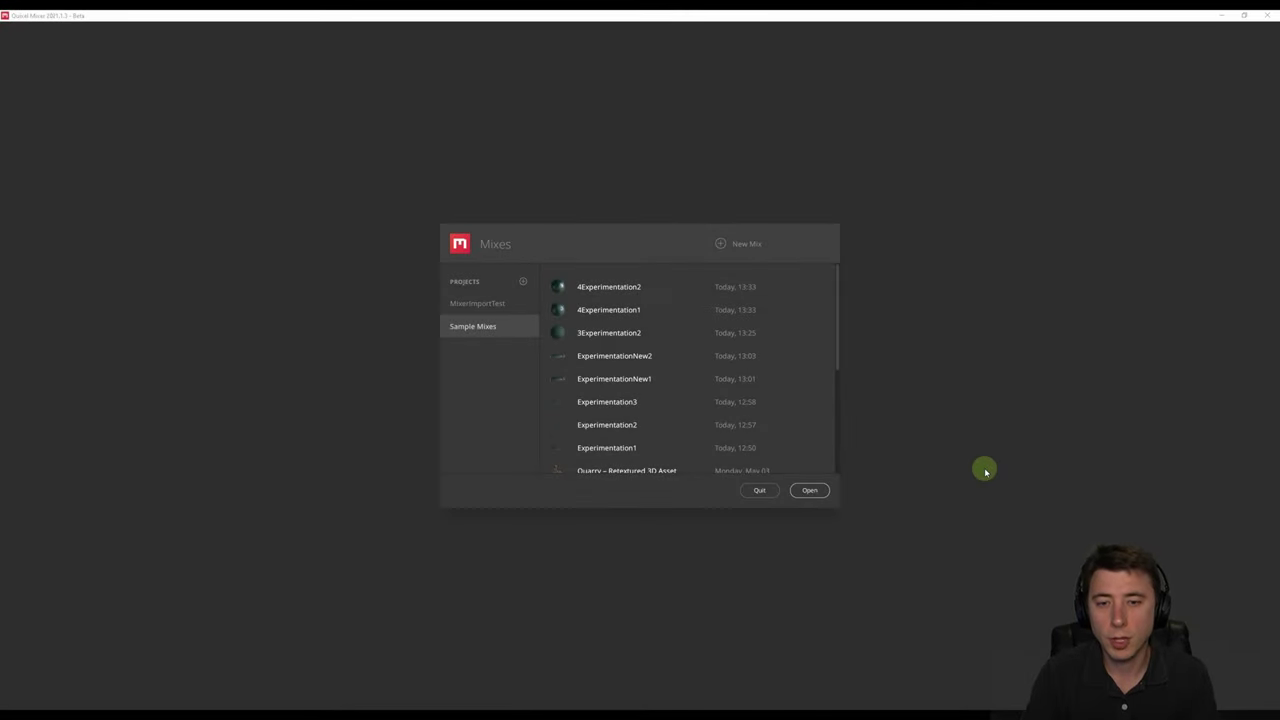
In Quixel Mixer, create a new mix named GreenRoofTiles with a working resolution of 4096 px.
{"action": "left_click", "coordinate": [740, 245]}
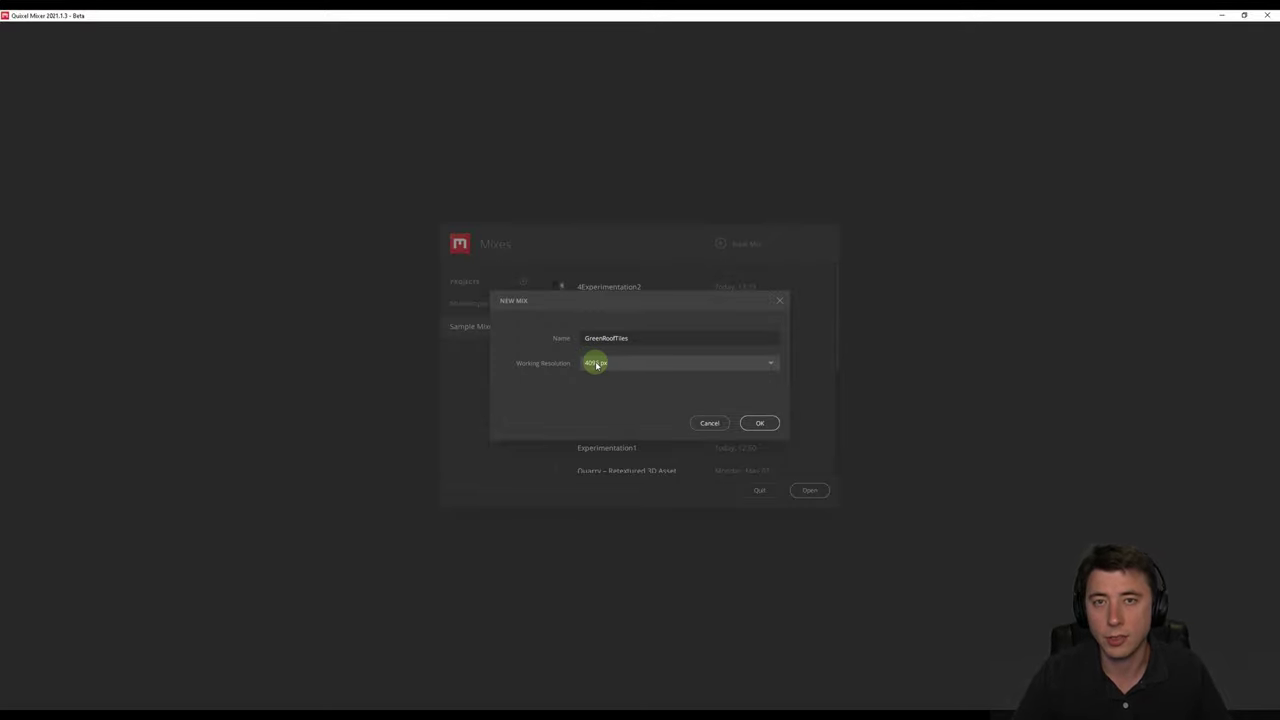
{"action": "left_click", "coordinate": [759, 423]}
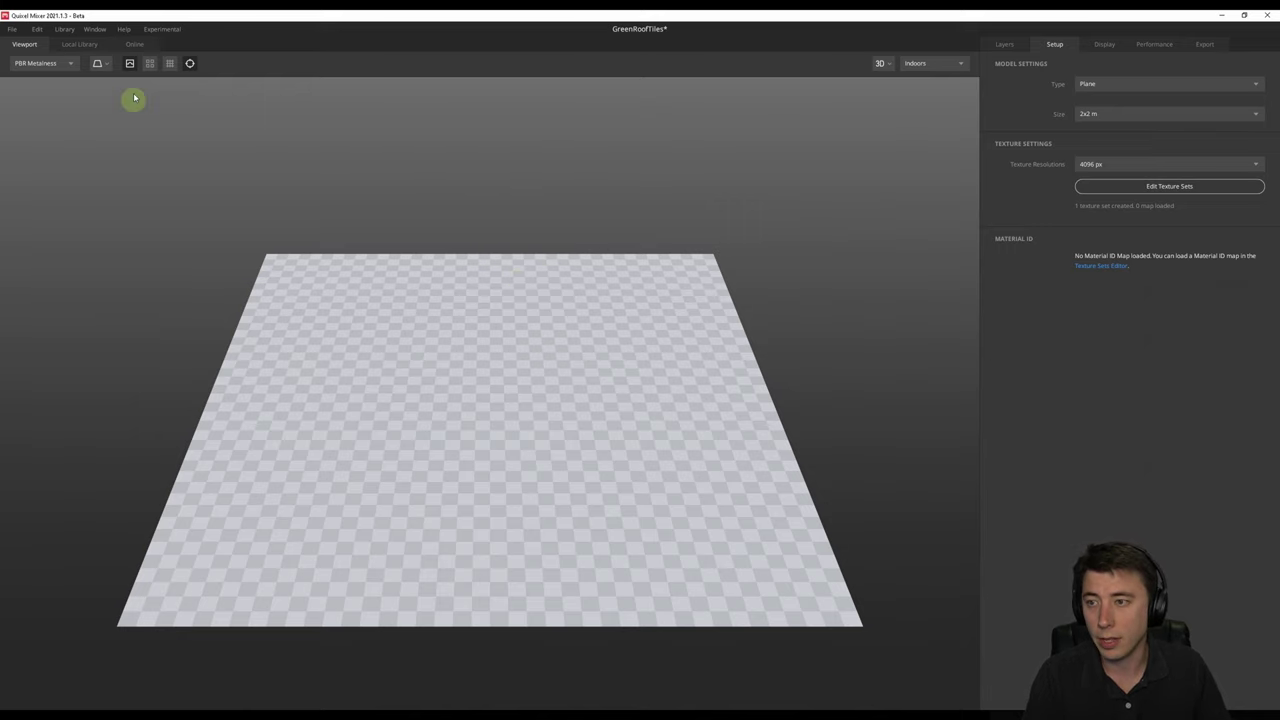
Search the online asset library for "verde" and pick the Verde Guatemala Marble surface.
{"action": "left_click", "coordinate": [133, 47]}
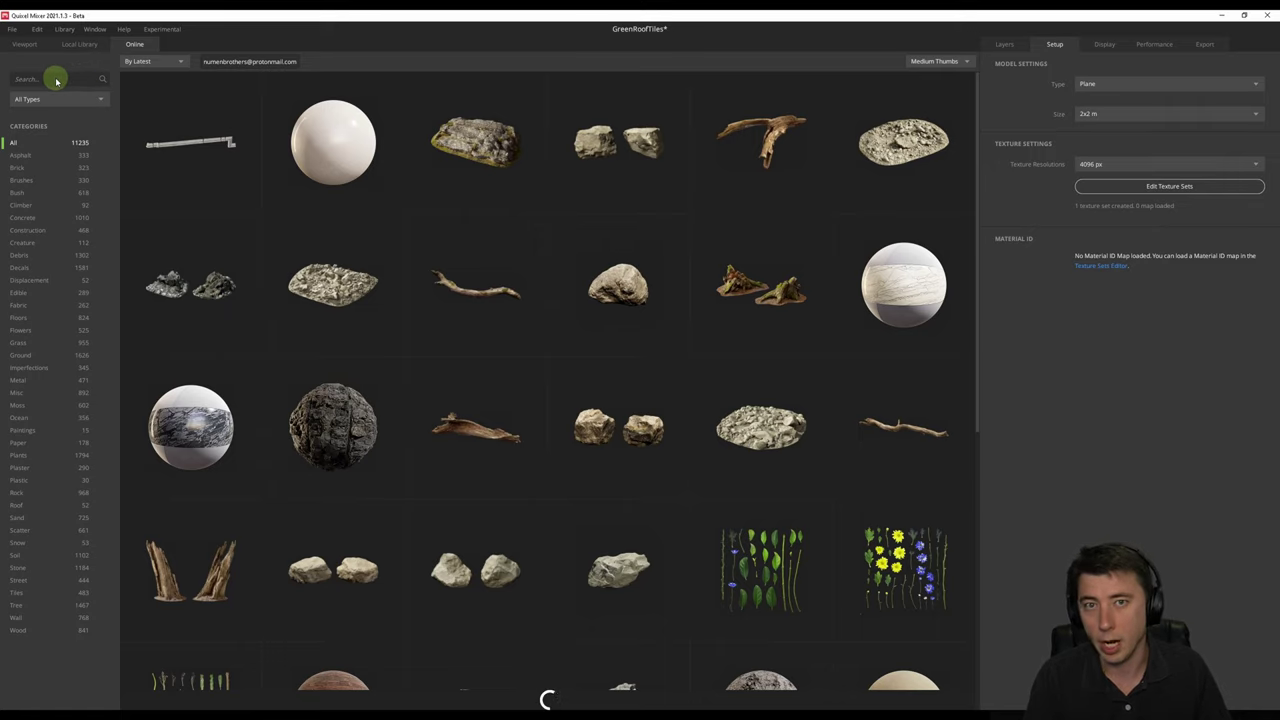
{"action": "type", "text": "verde"}
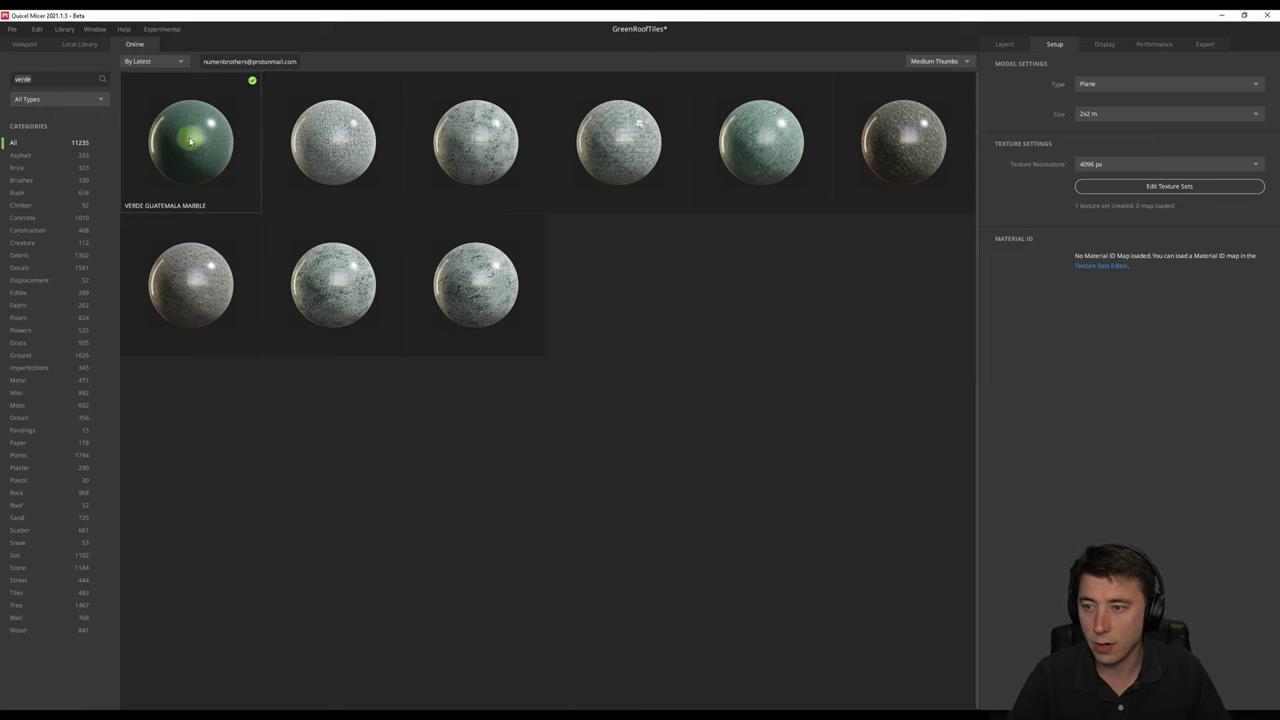
{"action": "left_click", "coordinate": [191, 140]}
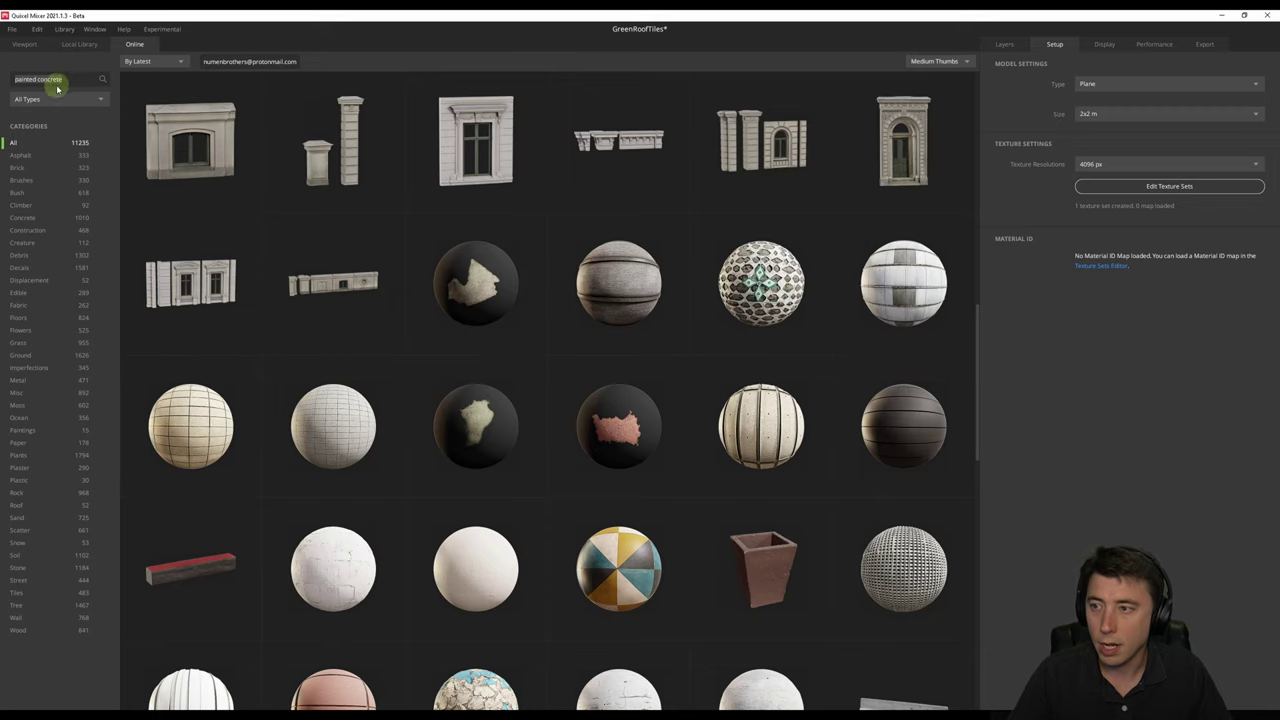
Search the online asset library for "painted concrete" and pick the weathered turquoise Painted Concrete surface.
{"action": "scroll", "coordinate": [220, 394], "scroll_direction": "down", "scroll_amount": 6}
{"action": "scroll", "coordinate": [222, 397], "scroll_direction": "down", "scroll_amount": 4}
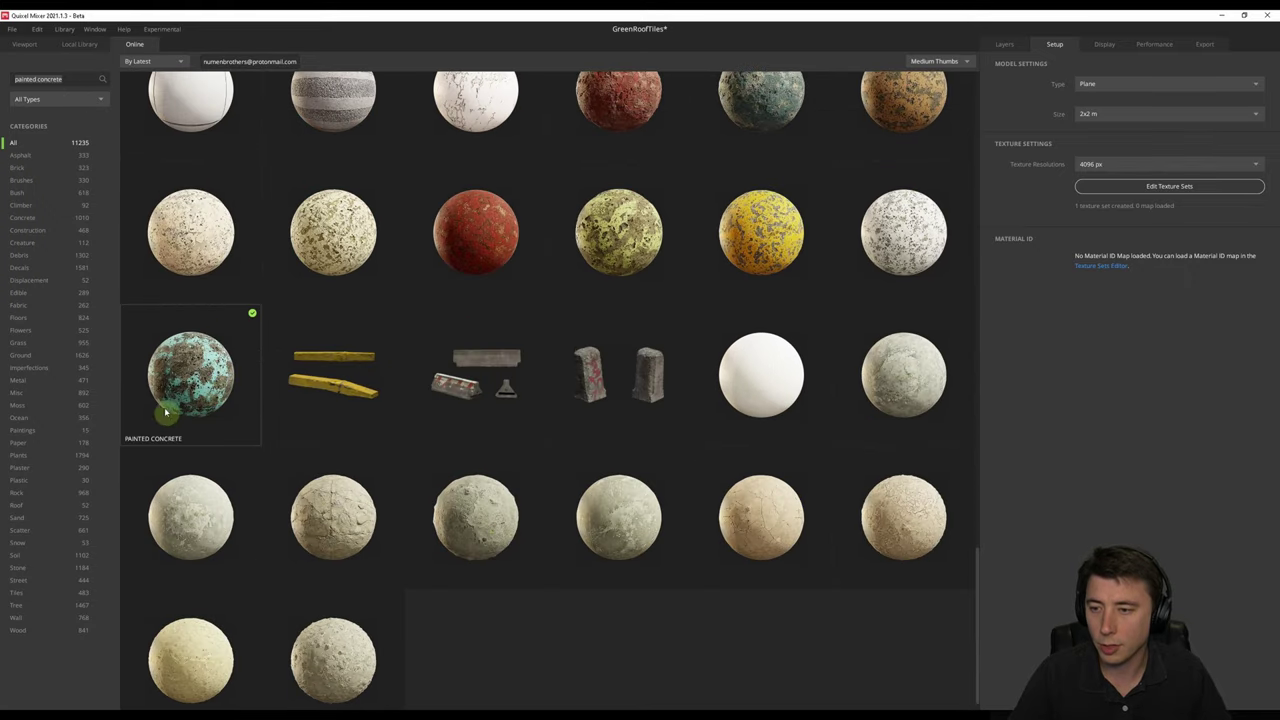
{"action": "left_click", "coordinate": [219, 373]}
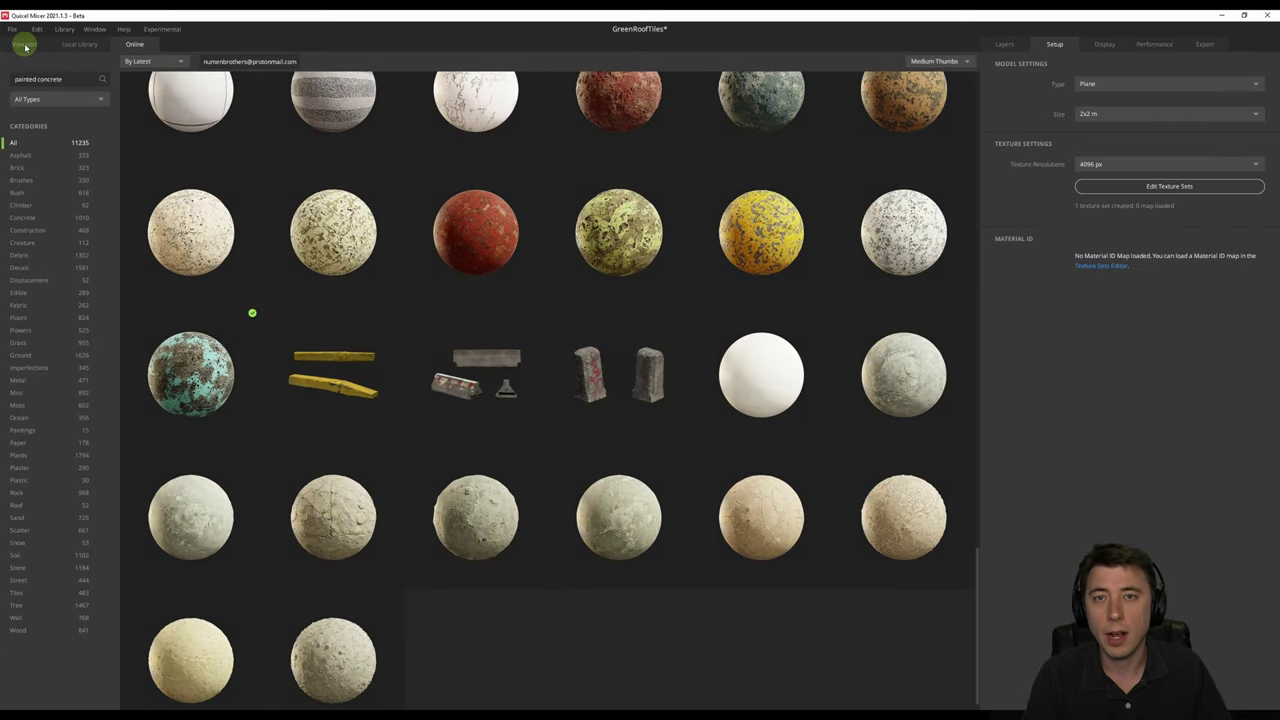
Add Verde Guatemala Marble from the local library as the base surface layer, and the turquoise Painted Concrete as a surface layer above it.
{"action": "left_click", "coordinate": [24, 46]}
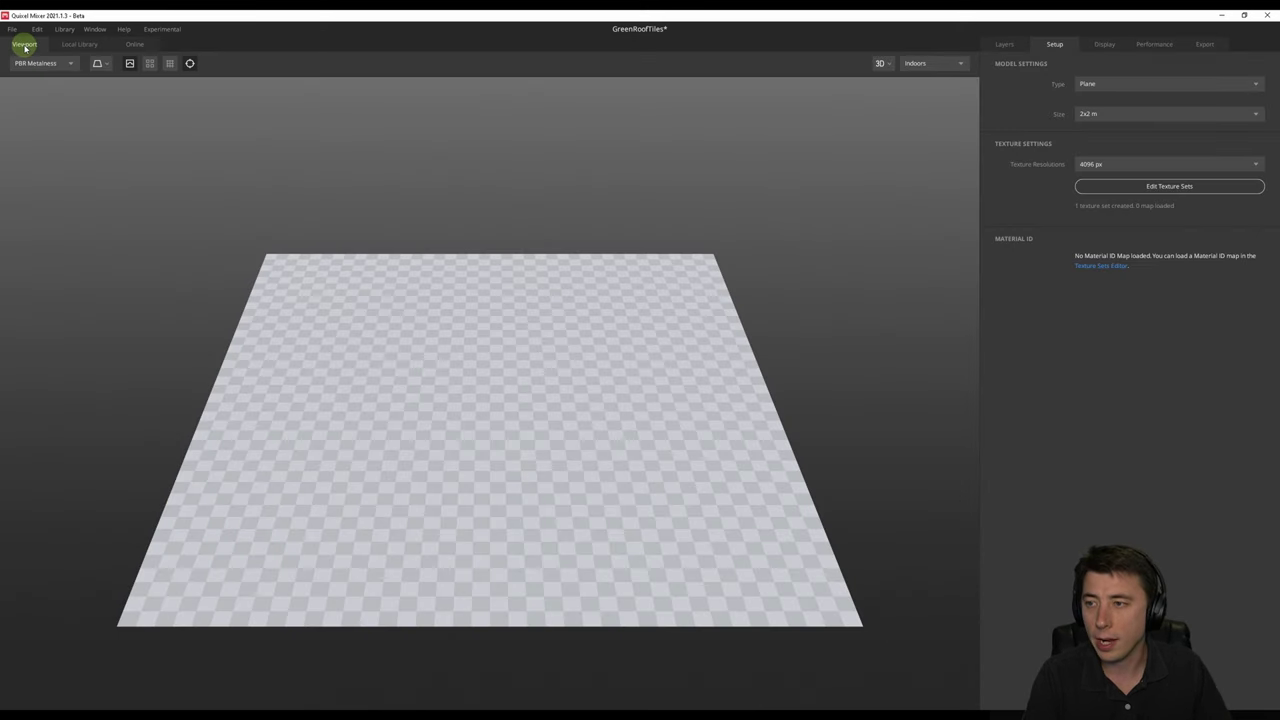
{"action": "left_click", "coordinate": [1004, 45]}
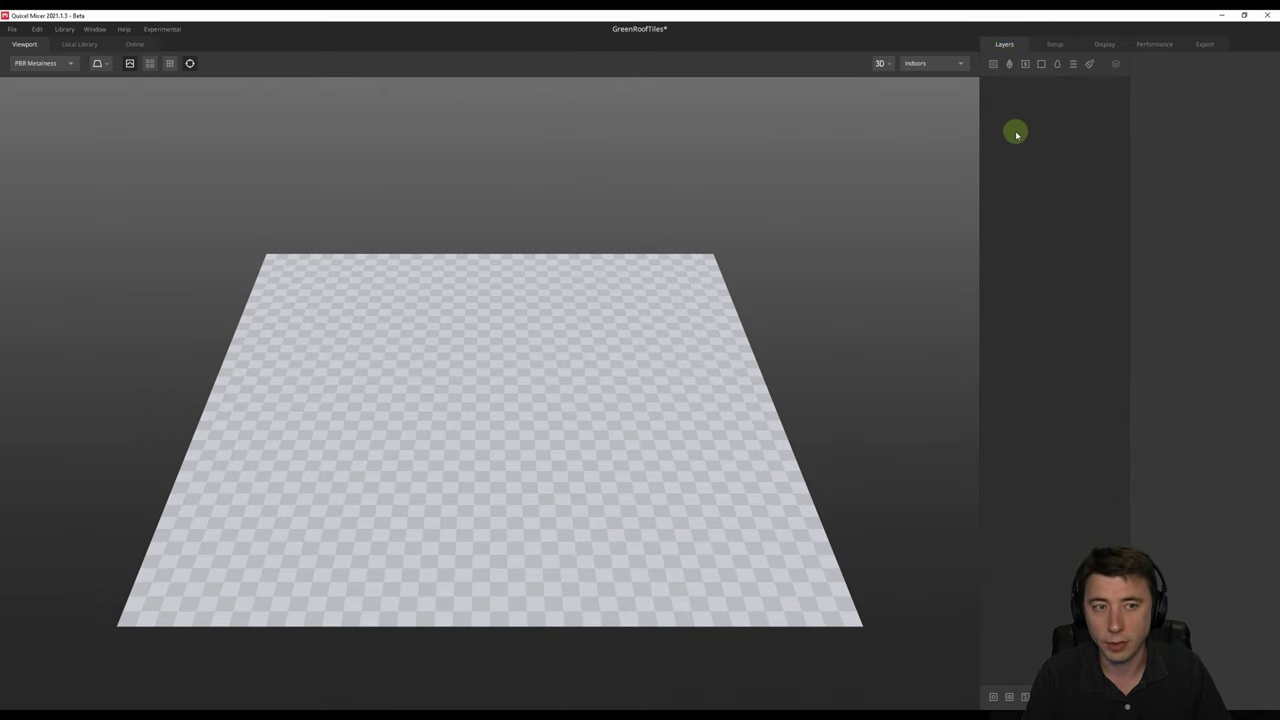
{"action": "left_click", "coordinate": [993, 64]}
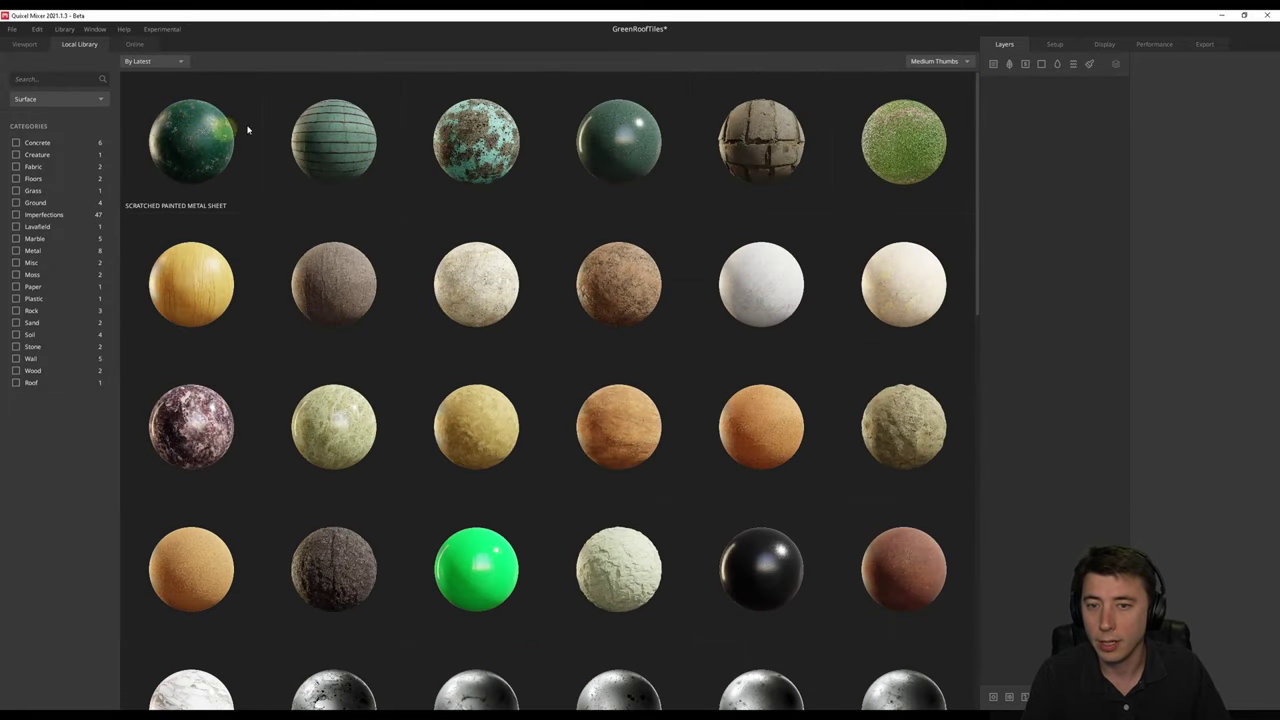
{"action": "double_click", "coordinate": [622, 133]}
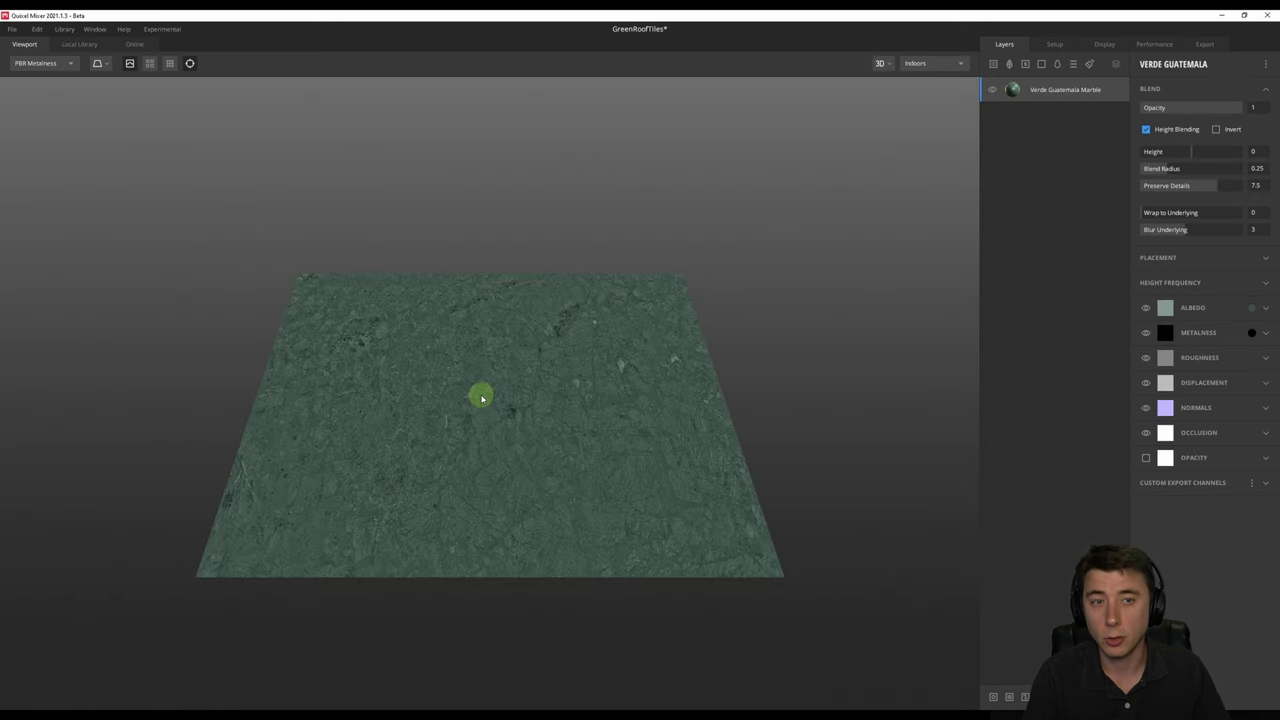
{"action": "left_click", "coordinate": [994, 66]}
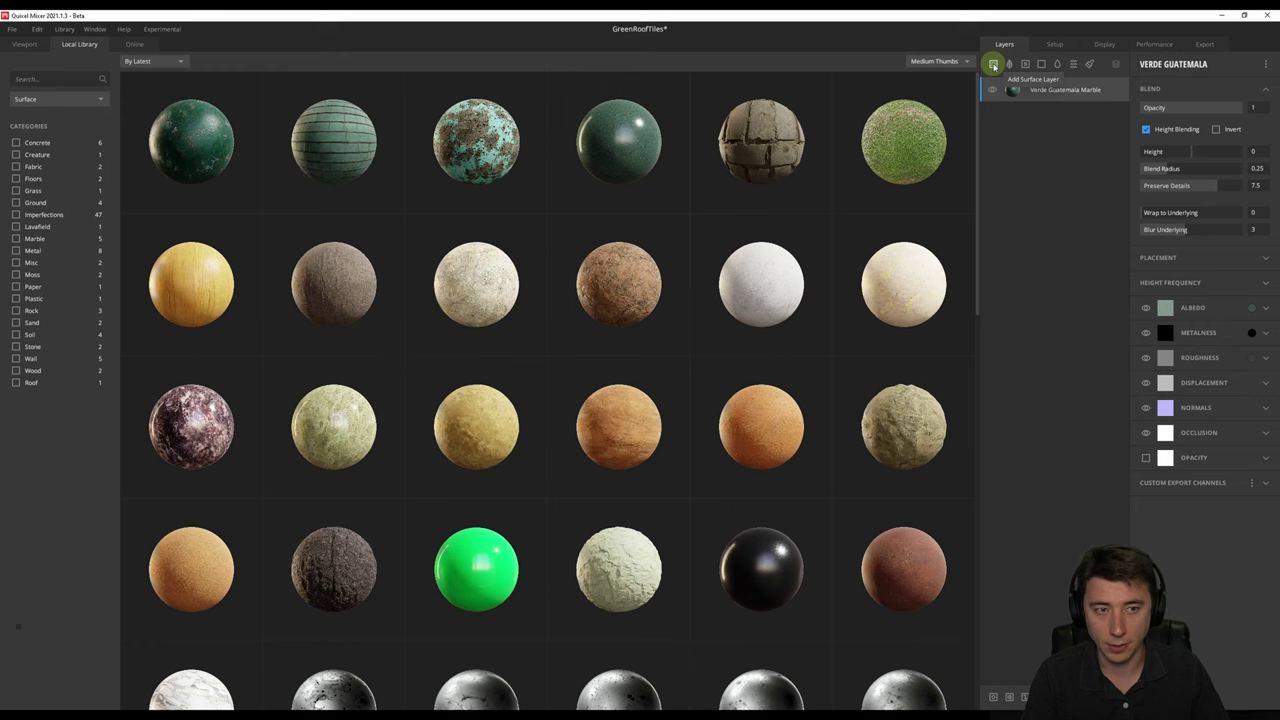
{"action": "double_click", "coordinate": [470, 138]}
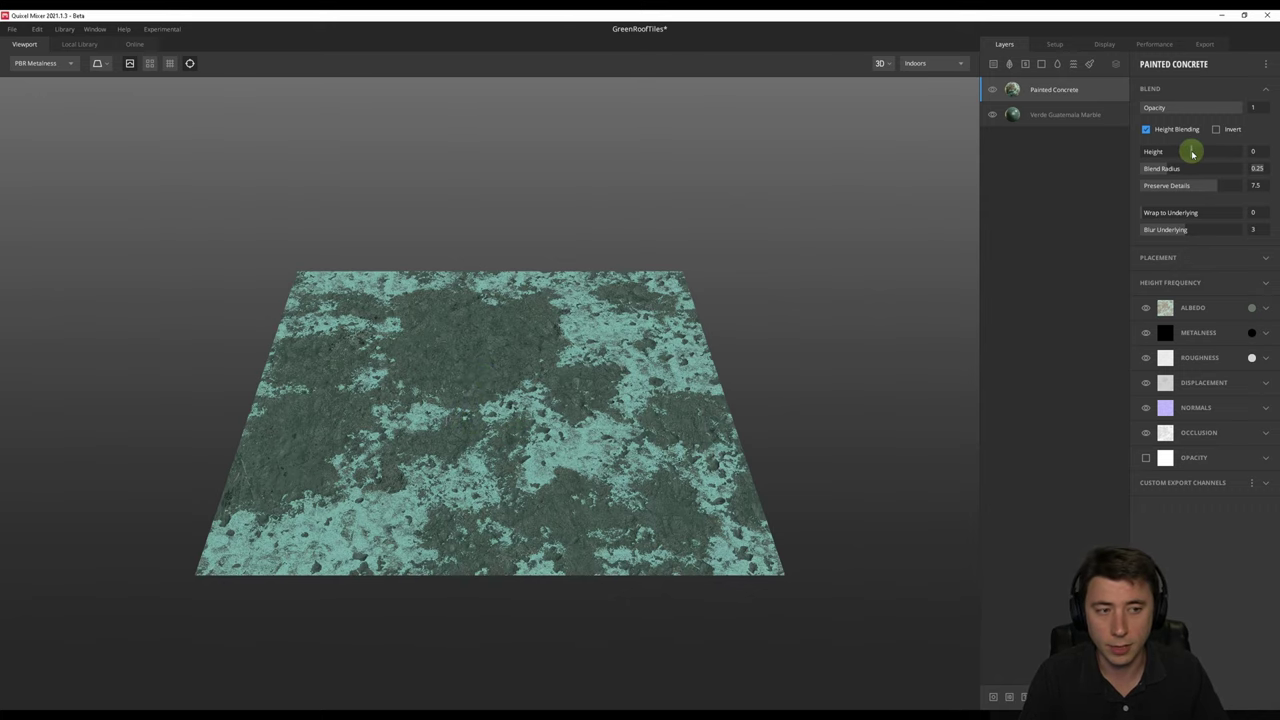
Set the Painted Concrete layer's blend height to about 2.587 and its blend radius to about 0.424.
{"action": "left_click_drag", "start_coordinate": [1192, 153], "coordinate": [1167, 170]}
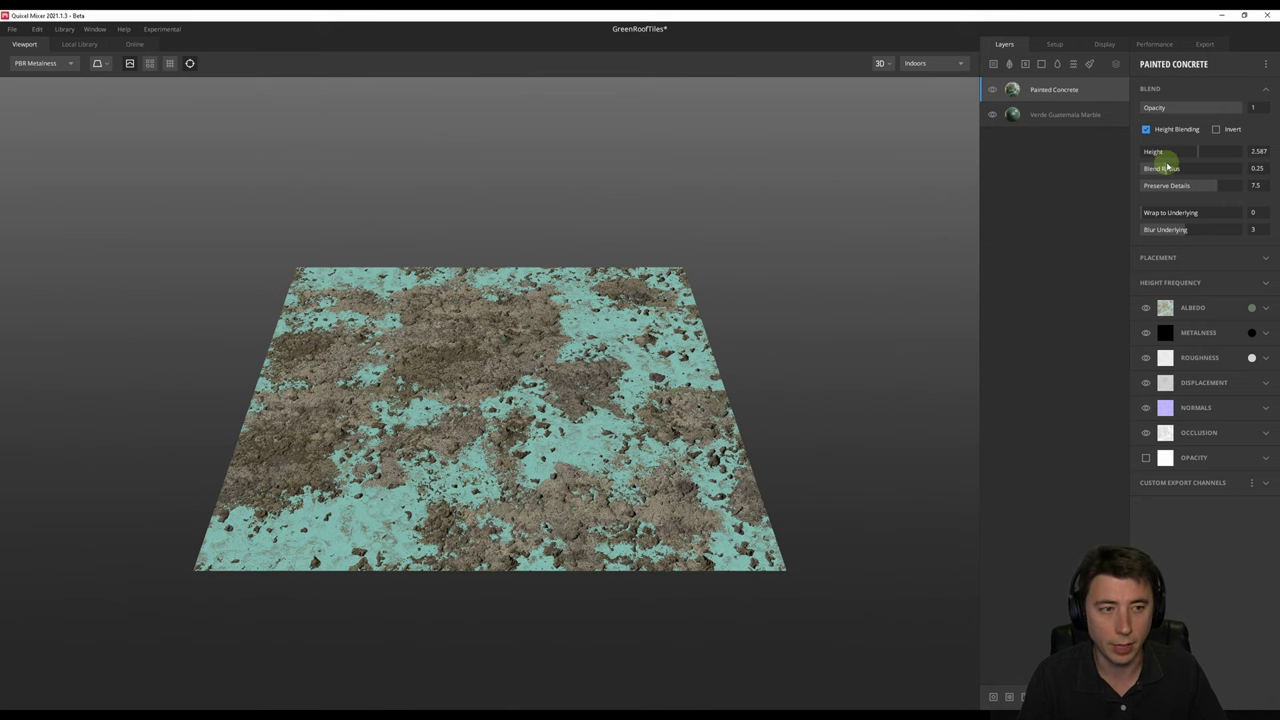
{"action": "left_click_drag", "start_coordinate": [1166, 167], "coordinate": [1172, 169]}
{"action": "left_click_drag", "start_coordinate": [1193, 172], "coordinate": [1186, 171]}
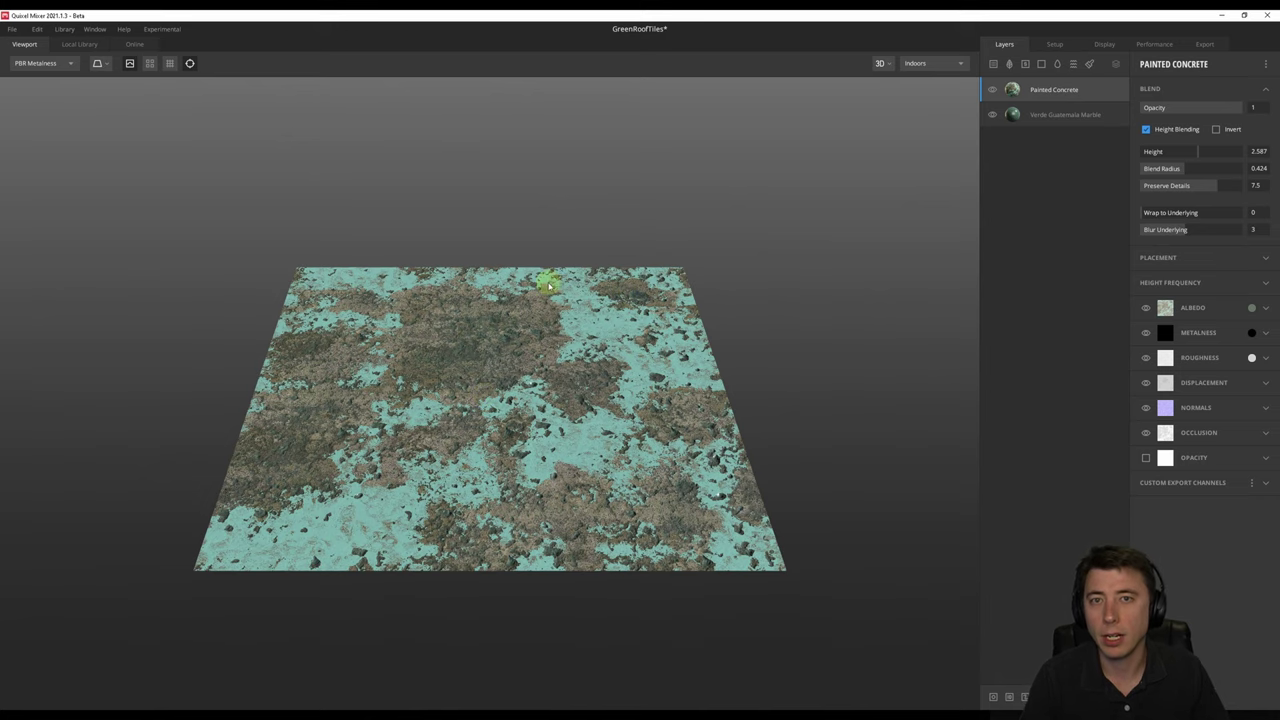
Tint the Painted Concrete layer's albedo a very dark green, about hex 072700.
{"action": "left_click", "coordinate": [1251, 307]}
{"action": "left_click_drag", "start_coordinate": [611, 391], "coordinate": [622, 421]}
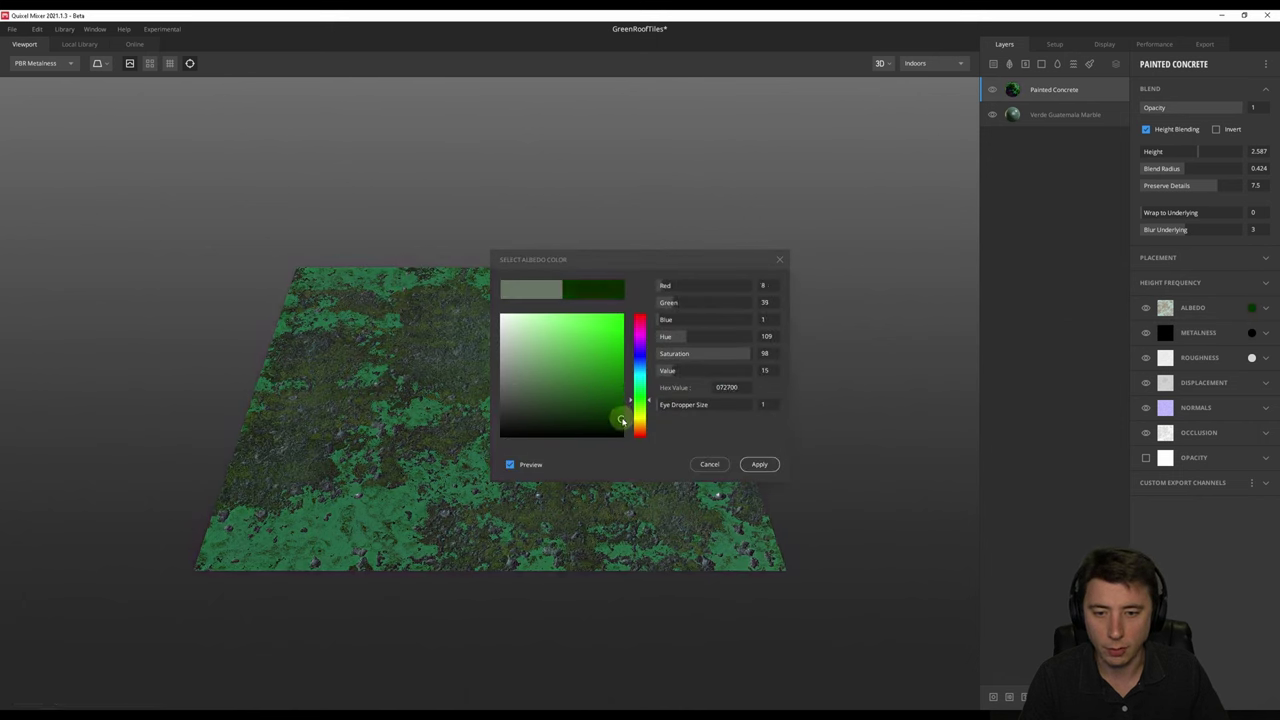
Tint the Verde Guatemala Marble layer's albedo a deep dark green, about hex 01371C.
{"action": "left_click", "coordinate": [1022, 115]}
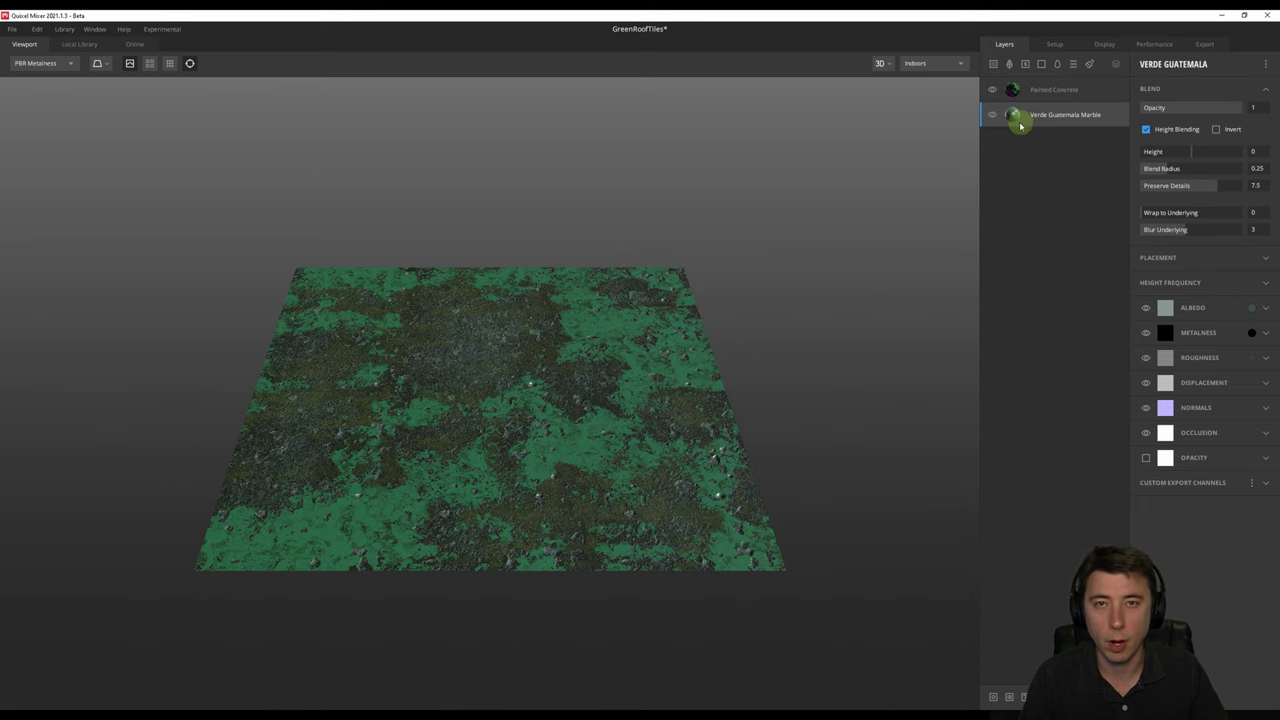
{"action": "left_click", "coordinate": [1251, 307]}
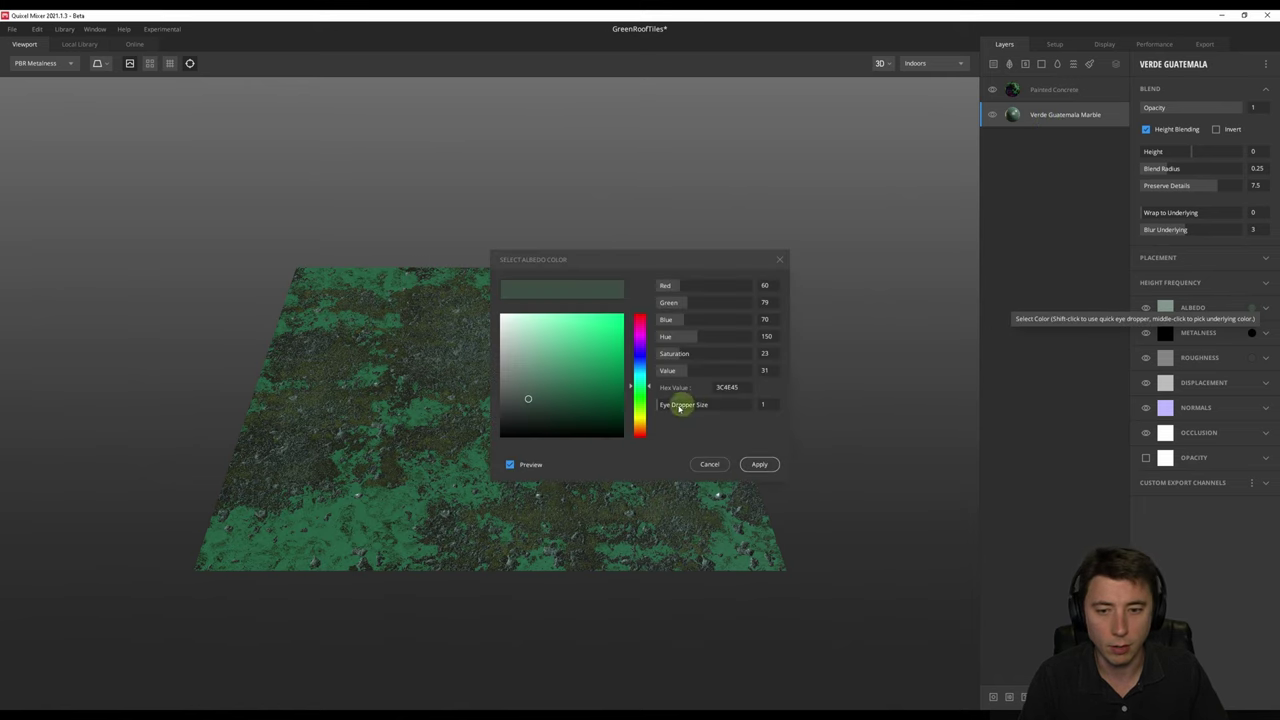
{"action": "left_click", "coordinate": [616, 415]}
{"action": "left_click_drag", "start_coordinate": [616, 415], "coordinate": [619, 417]}
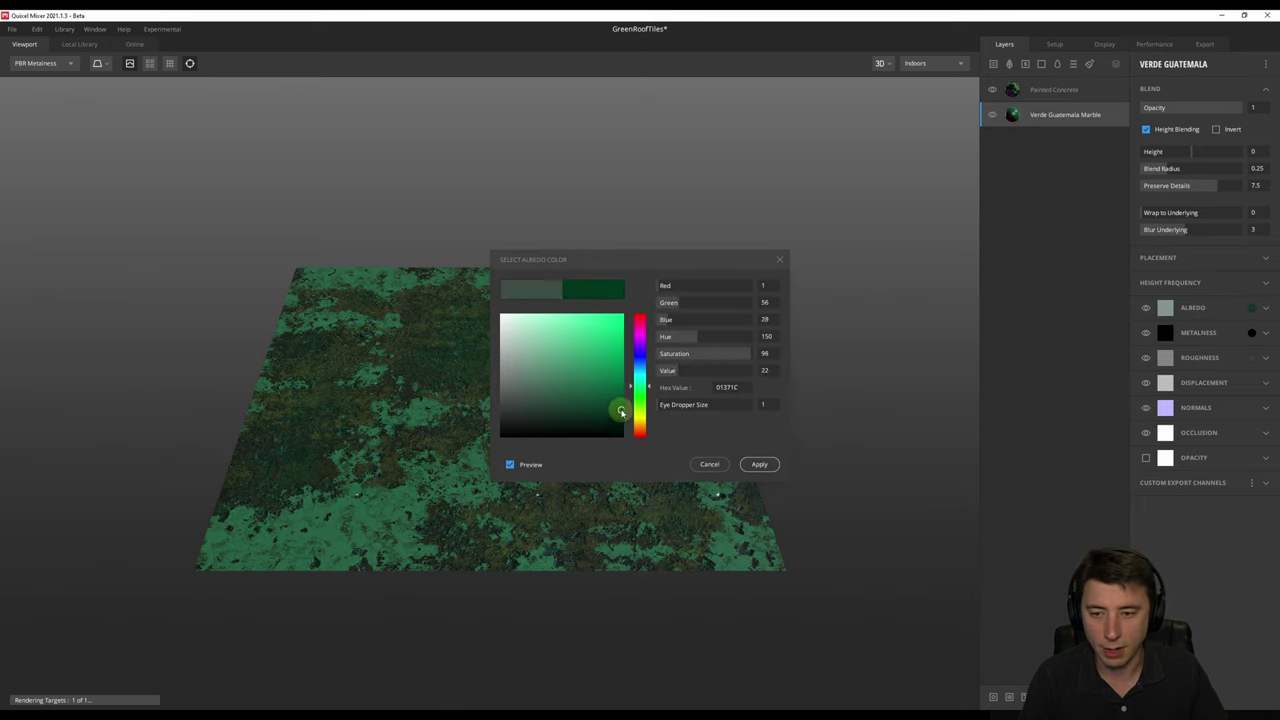
Set the Verde Guatemala Marble layer's blend height to about 2.488 and its blend radius to about 0.383.
{"action": "left_click", "coordinate": [1180, 151]}
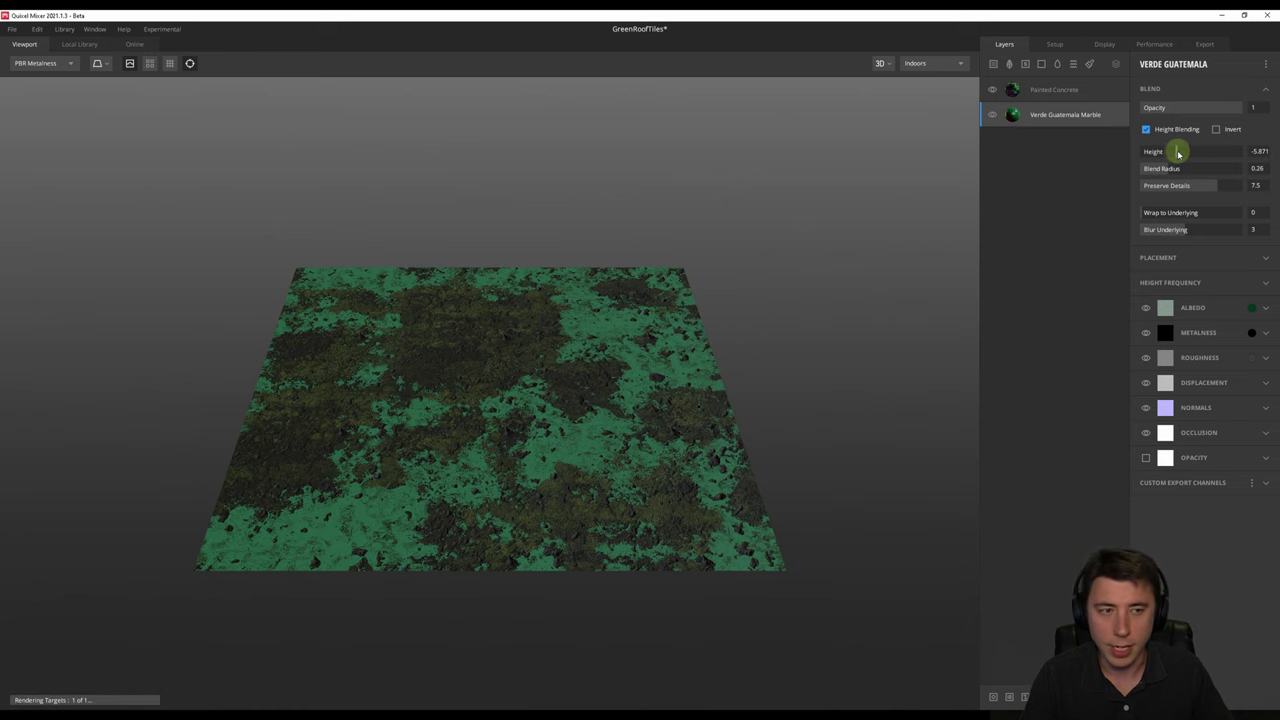
{"action": "left_click_drag", "start_coordinate": [1185, 152], "coordinate": [1199, 151]}
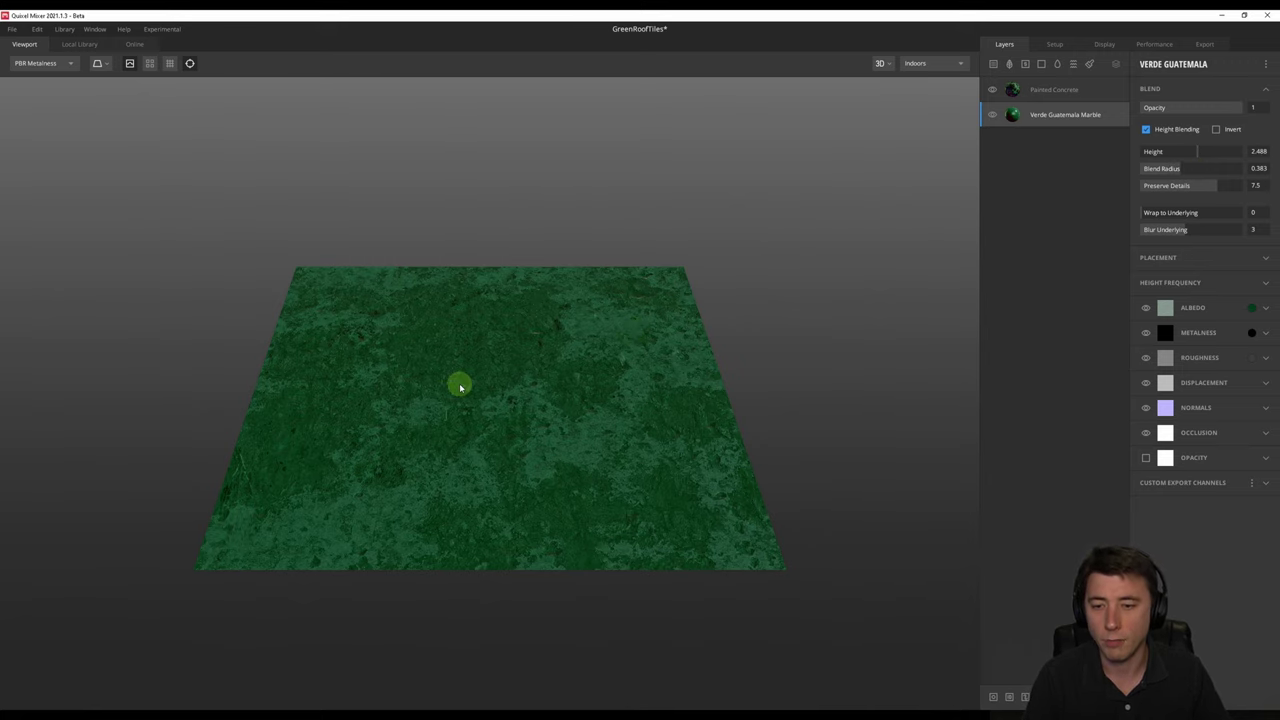
Save the mix under the new name GreenRoofTiles1 in the Sample Mixes project.
{"action": "left_click", "coordinate": [10, 29]}
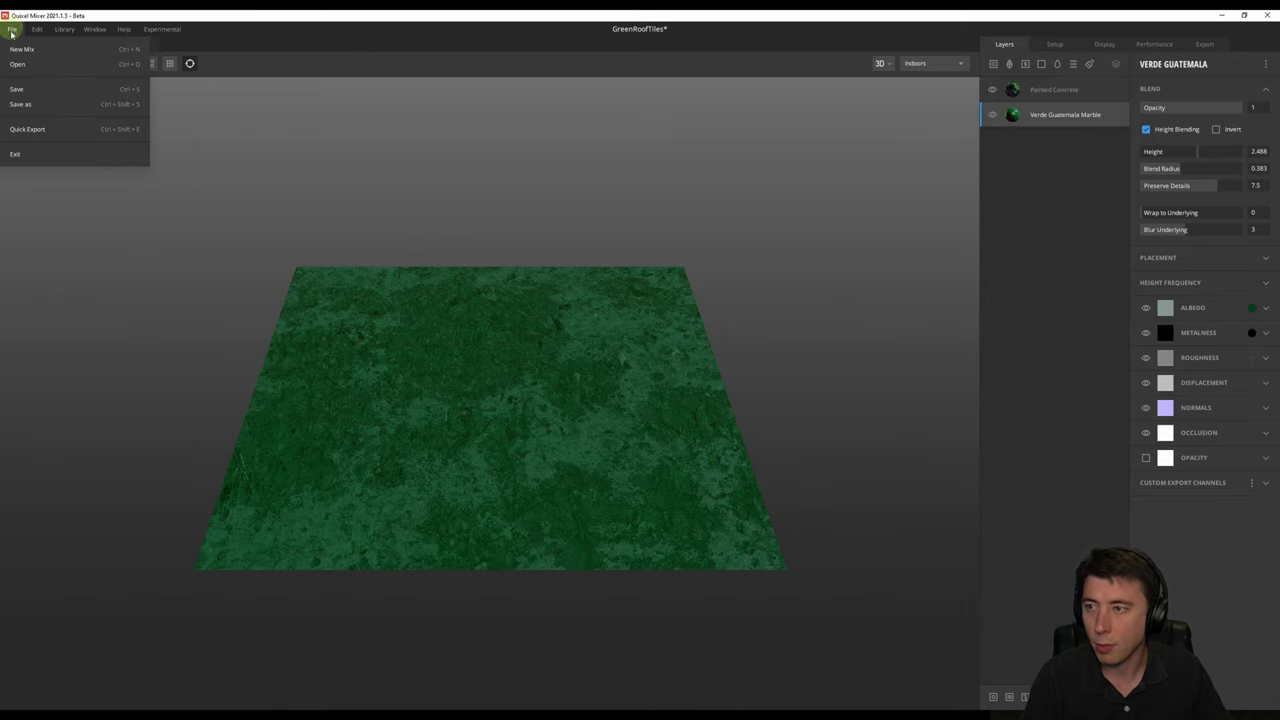
{"action": "left_click", "coordinate": [20, 104]}
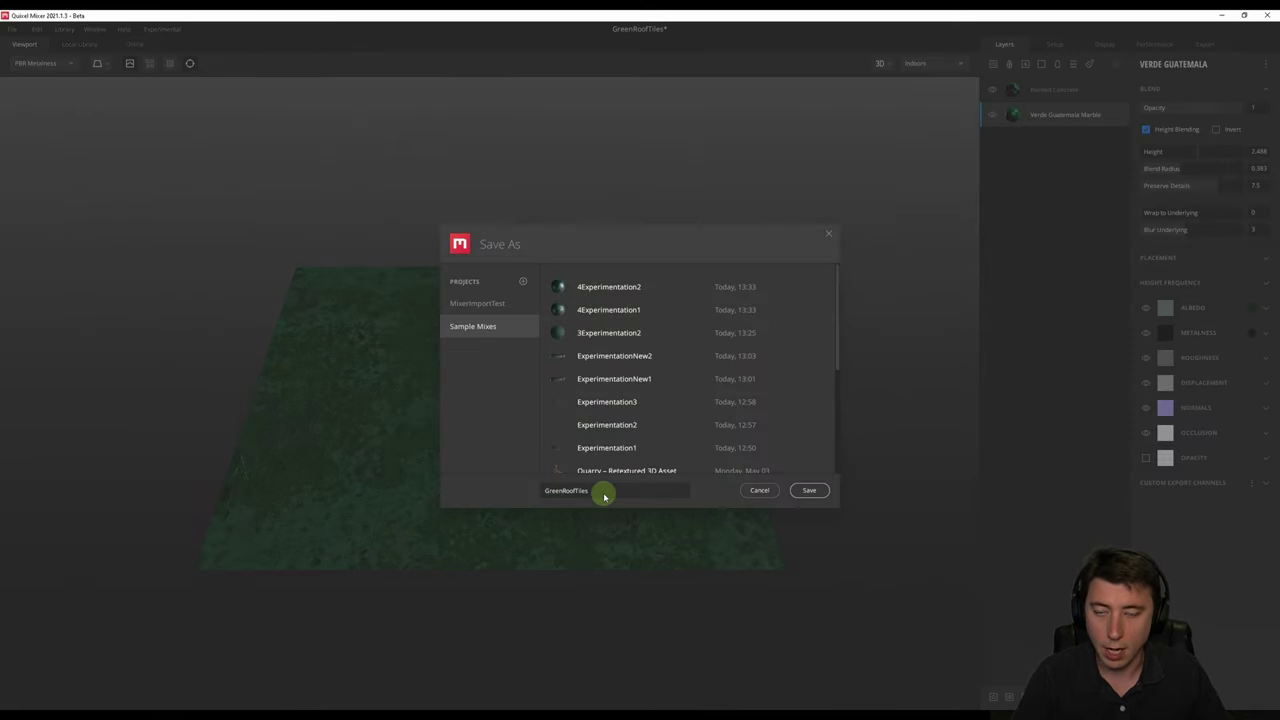
{"action": "type", "text": "1"}
{"action": "left_click", "coordinate": [810, 491]}
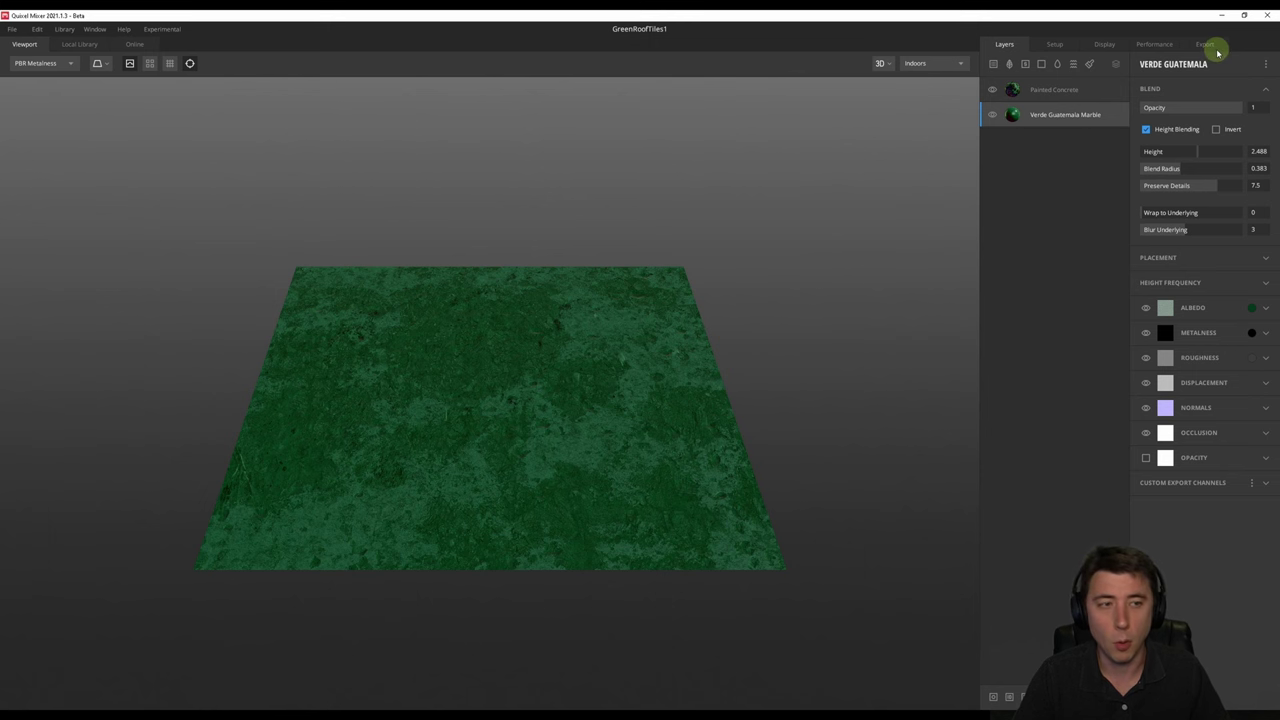
Limit the exported texture maps to Albedo, Normal and AO, excluding Roughness, Displacement and Metalness.
{"action": "left_click", "coordinate": [1203, 47]}
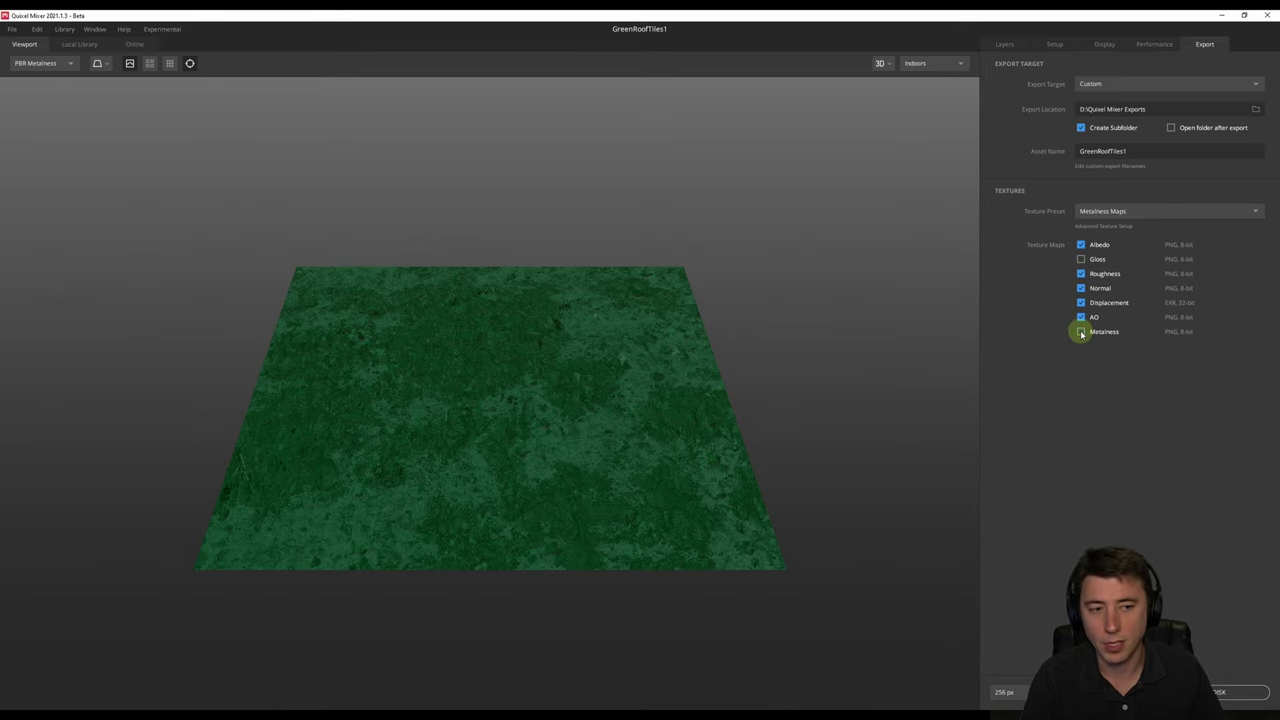
{"action": "left_click", "coordinate": [1081, 303]}
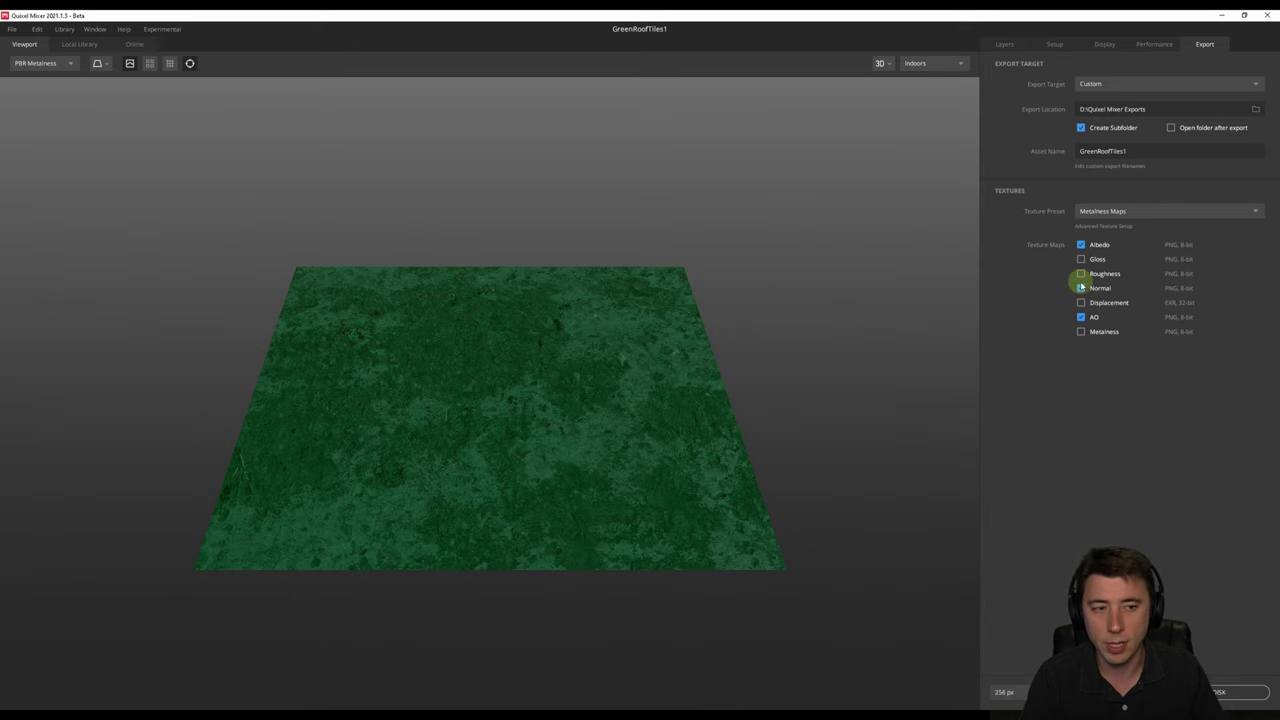
{"action": "left_click", "coordinate": [1081, 289]}
{"action": "left_click", "coordinate": [1081, 288]}
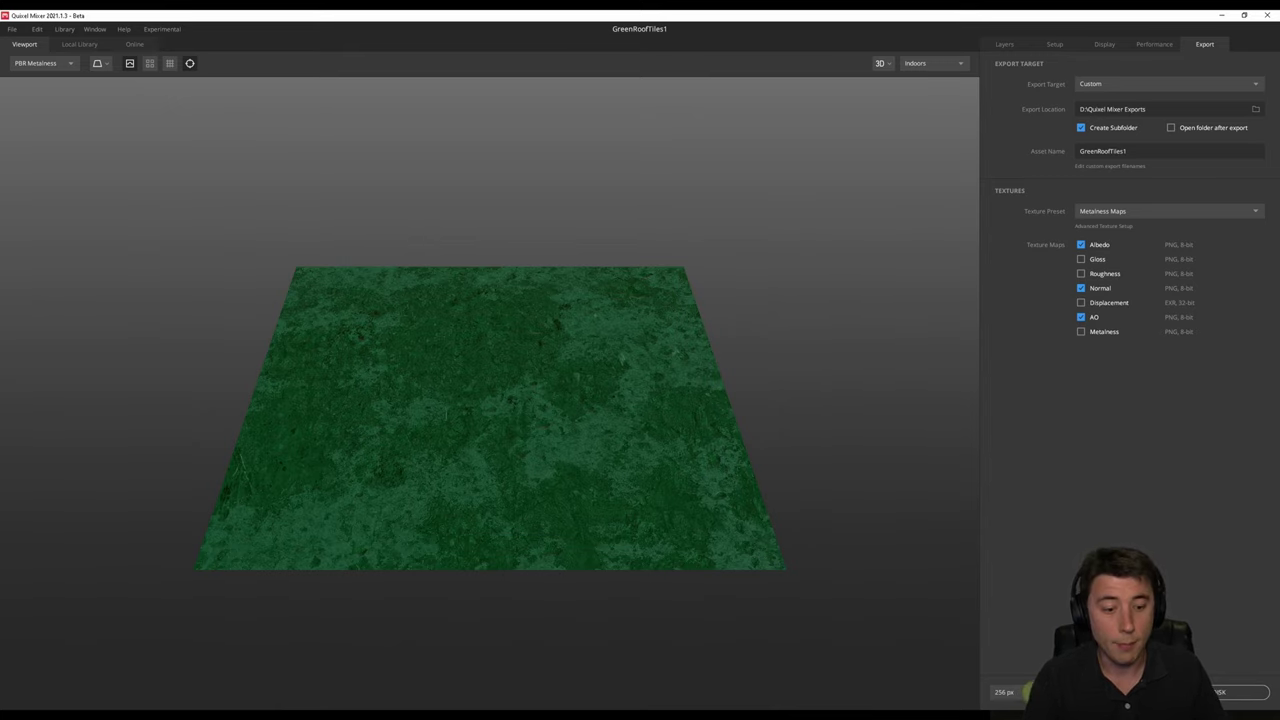
Set the export resolution to 4096 px and export the GreenRoofTiles1 textures to D:\Quixel Mixer Exports.
{"action": "left_click", "coordinate": [1007, 693]}
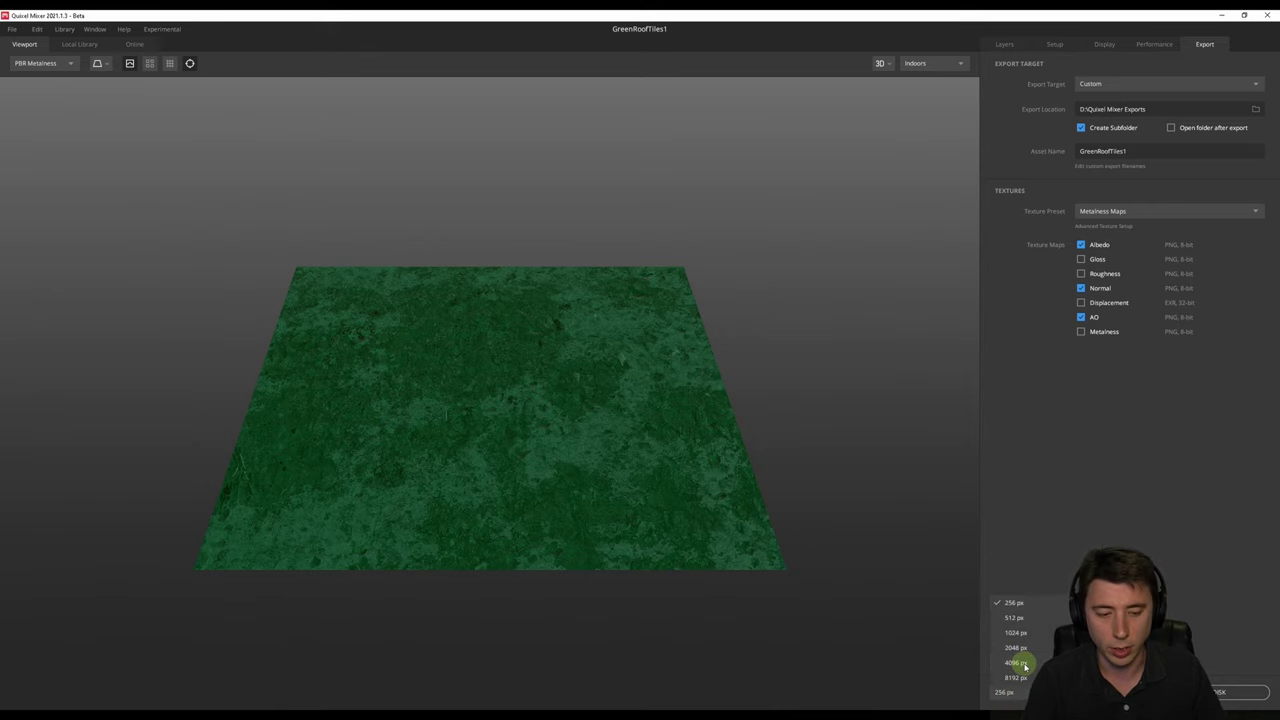
{"action": "left_click", "coordinate": [1016, 663]}
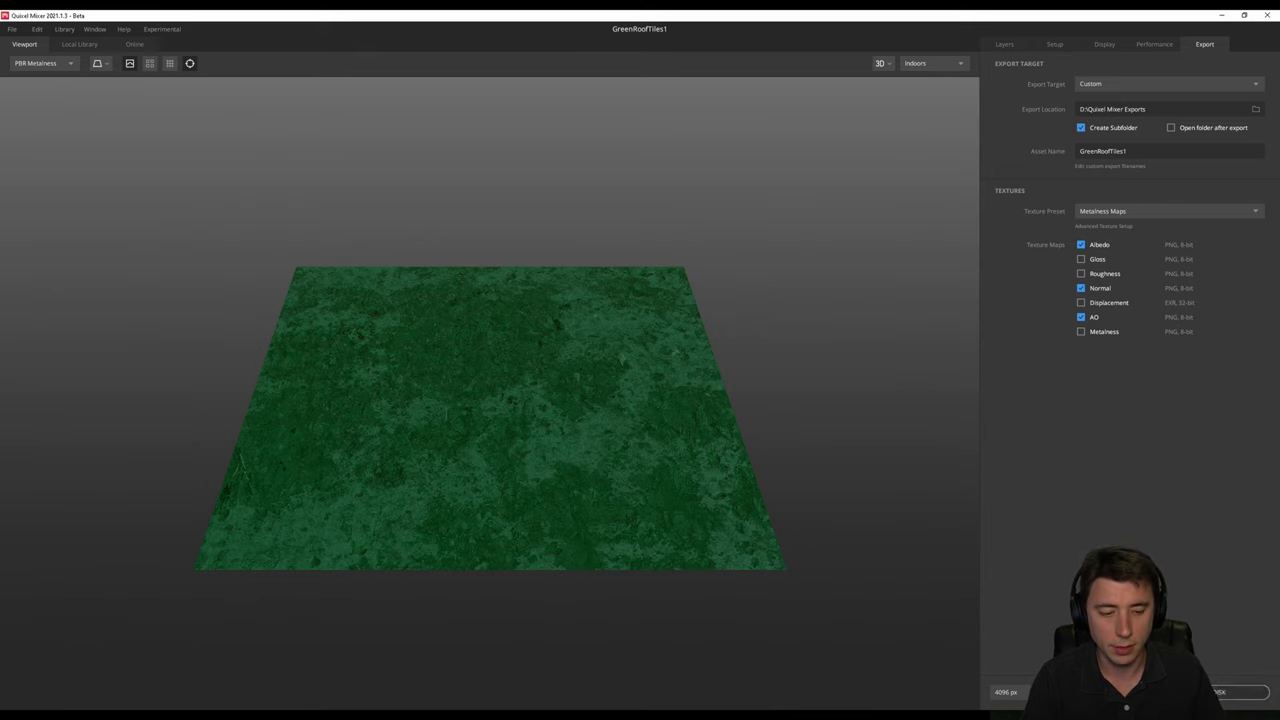
{"action": "left_click", "coordinate": [1086, 112]}
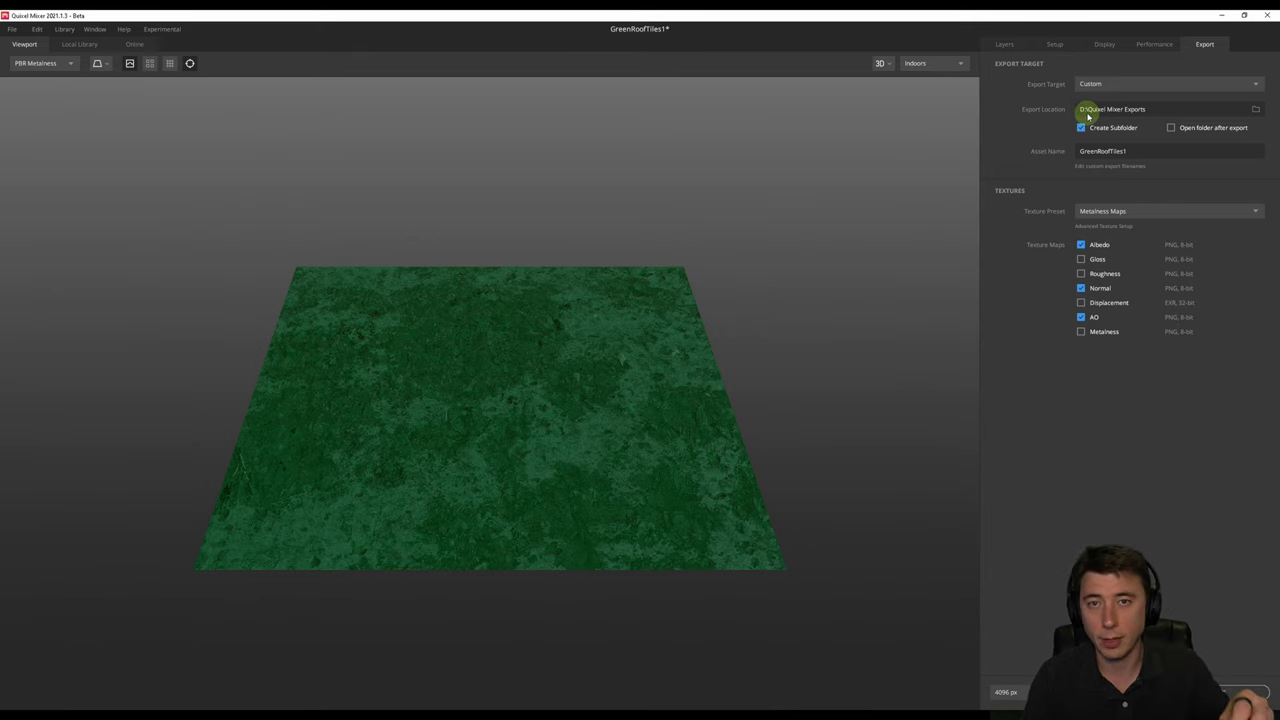
Set the Painted Concrete layer's tiling placement to Offset X 0.33 and a rotation of 90°.
{"action": "left_click", "coordinate": [1004, 46]}
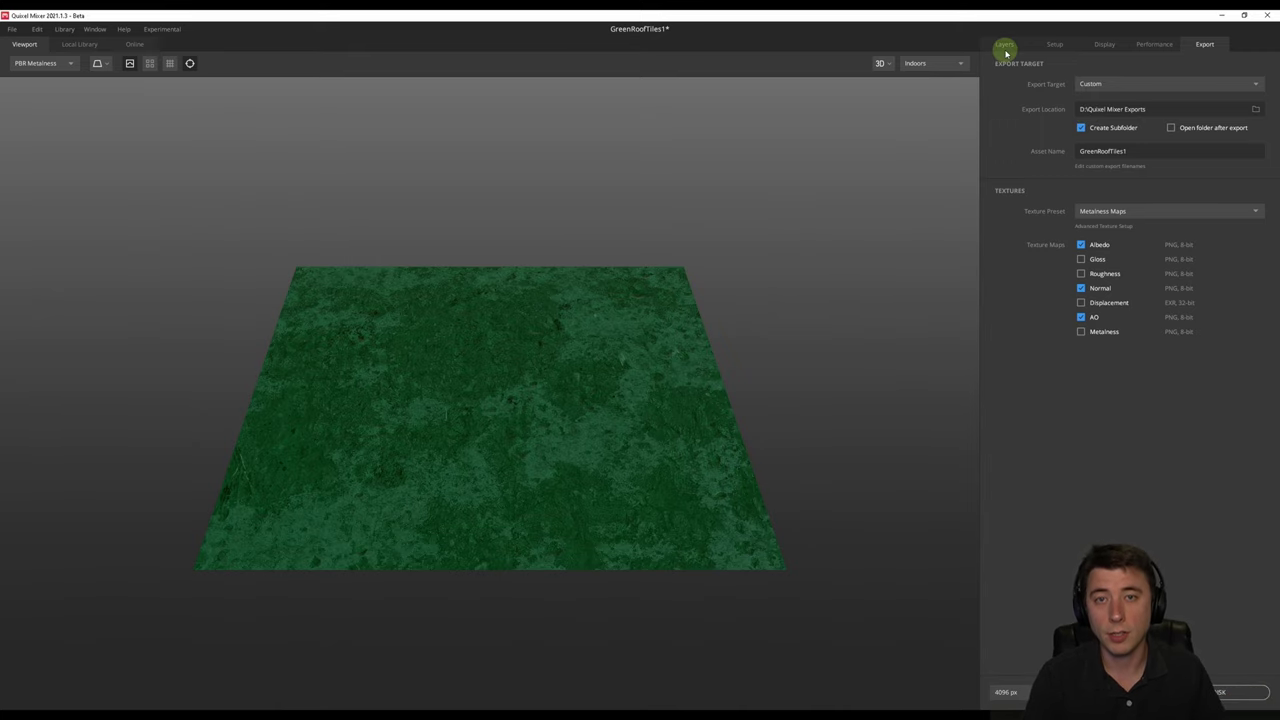
{"action": "left_click", "coordinate": [1004, 46]}
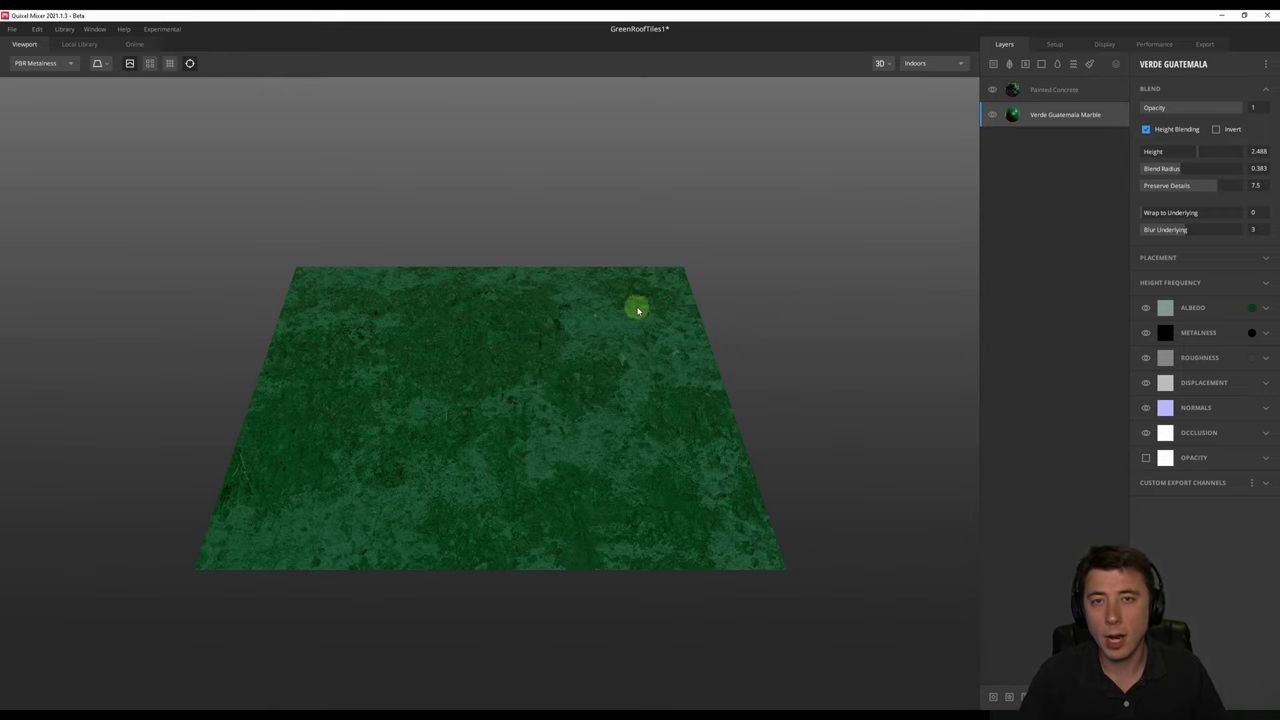
{"action": "left_click", "coordinate": [1045, 91]}
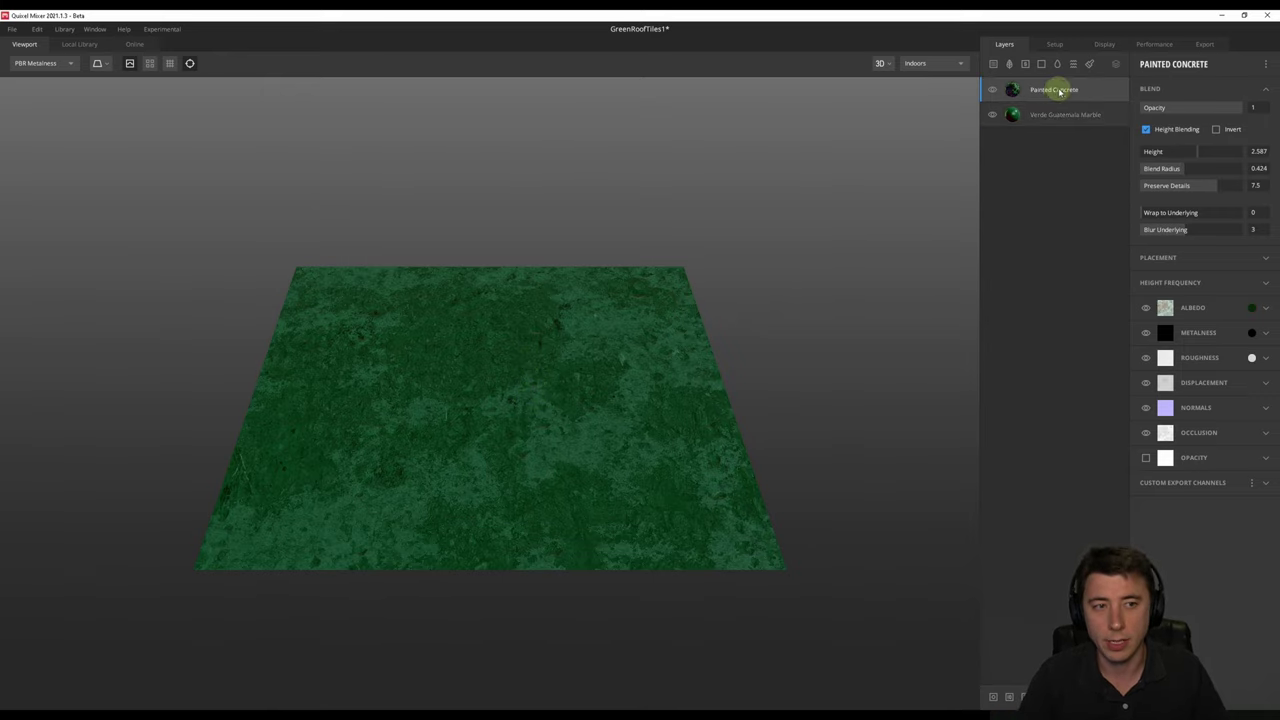
{"action": "left_click", "coordinate": [1163, 258]}
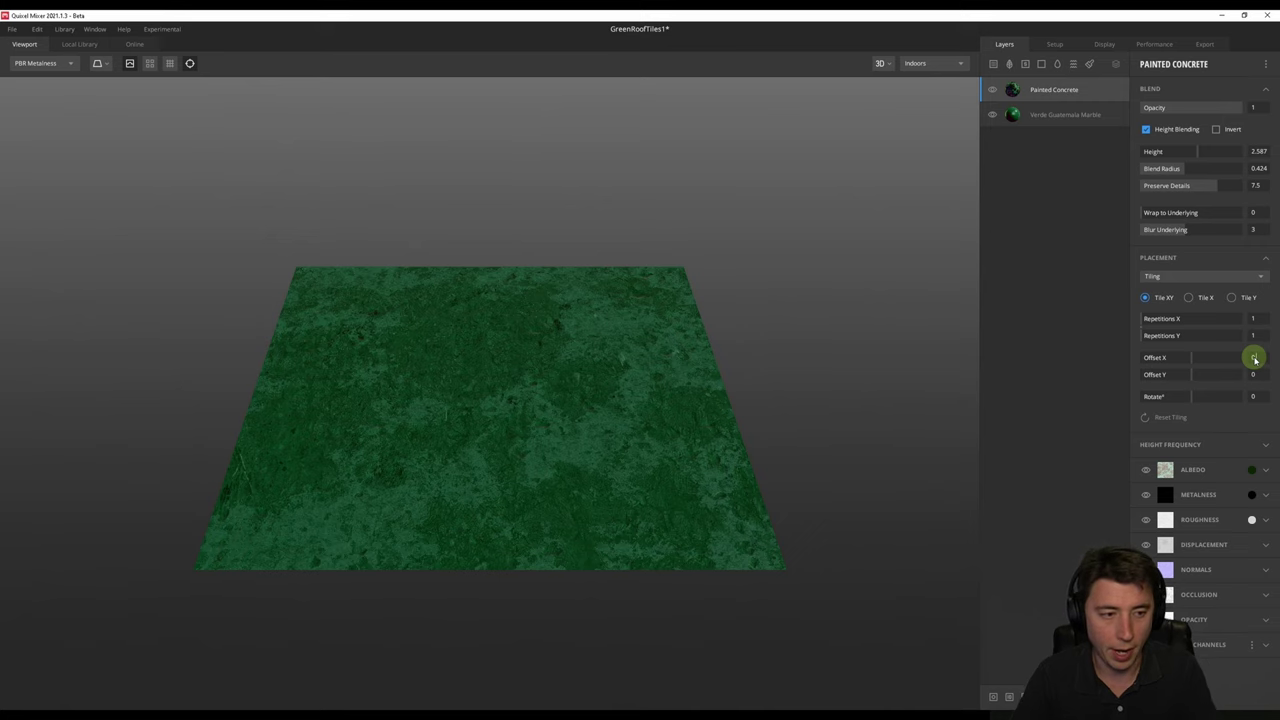
{"action": "left_click_drag", "start_coordinate": [1256, 359], "coordinate": [1257, 360]}
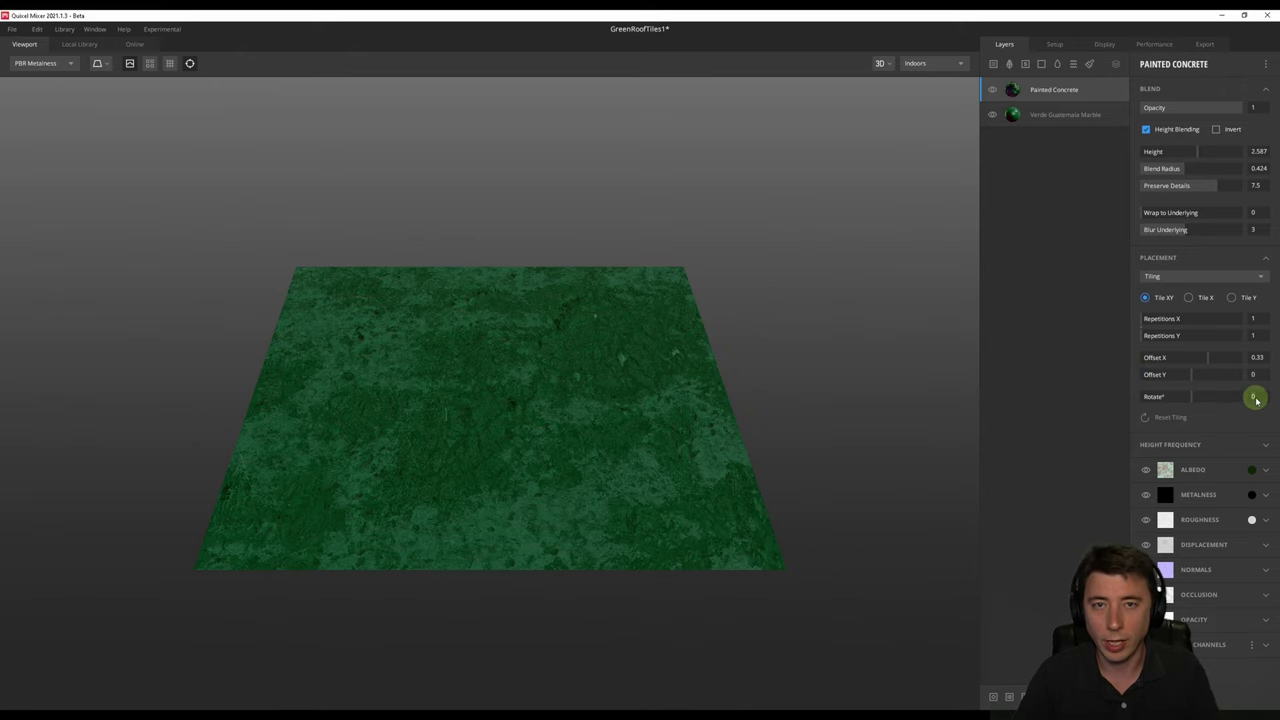
{"action": "key", "text": "Return"}
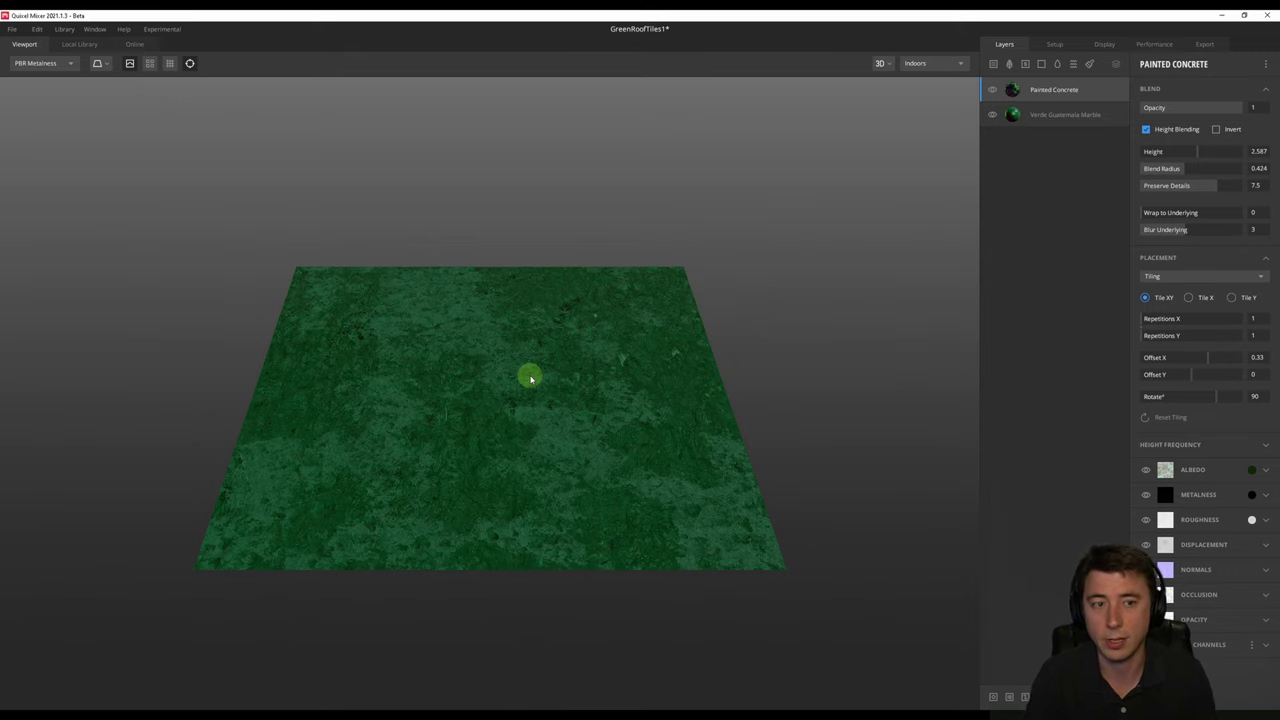
Save the mix as GreenRoofTiles2 in the Sample Mixes project and export its texture maps to disk.
{"action": "left_click", "coordinate": [12, 28]}
{"action": "left_click", "coordinate": [22, 100]}
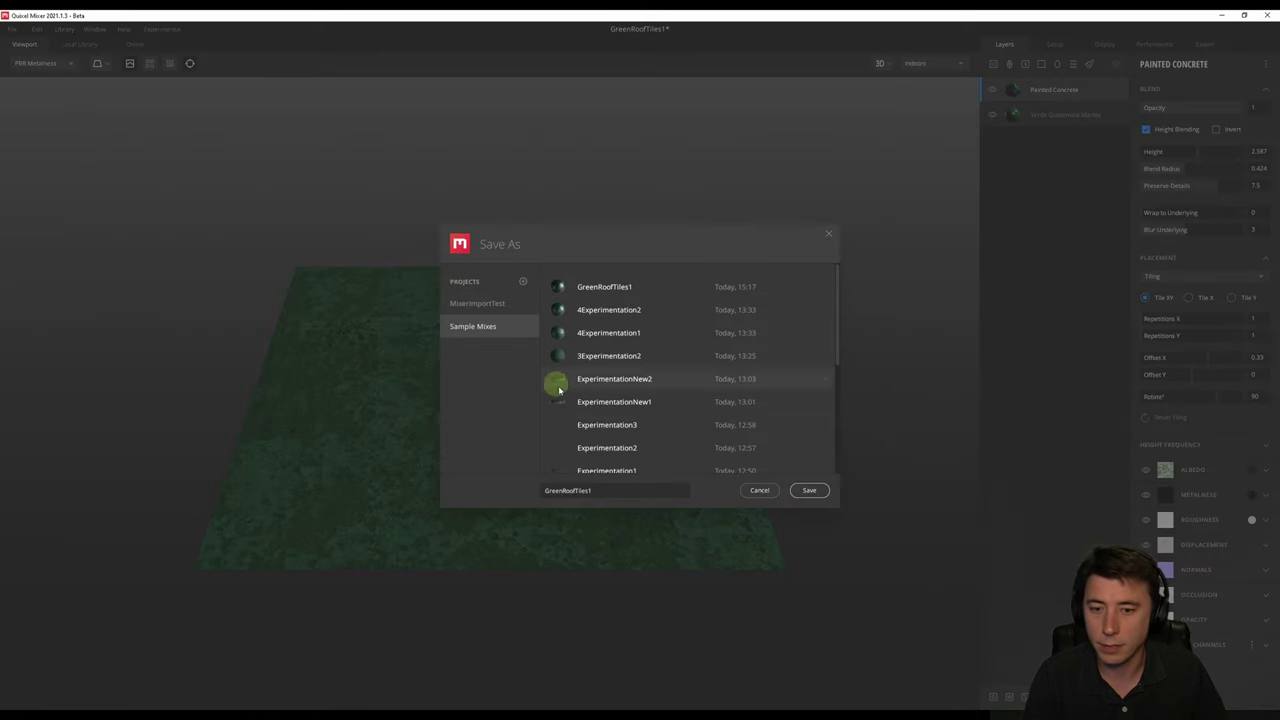
{"action": "left_click", "coordinate": [594, 490]}
{"action": "left_click", "coordinate": [601, 489]}
{"action": "type", "text": "2"}
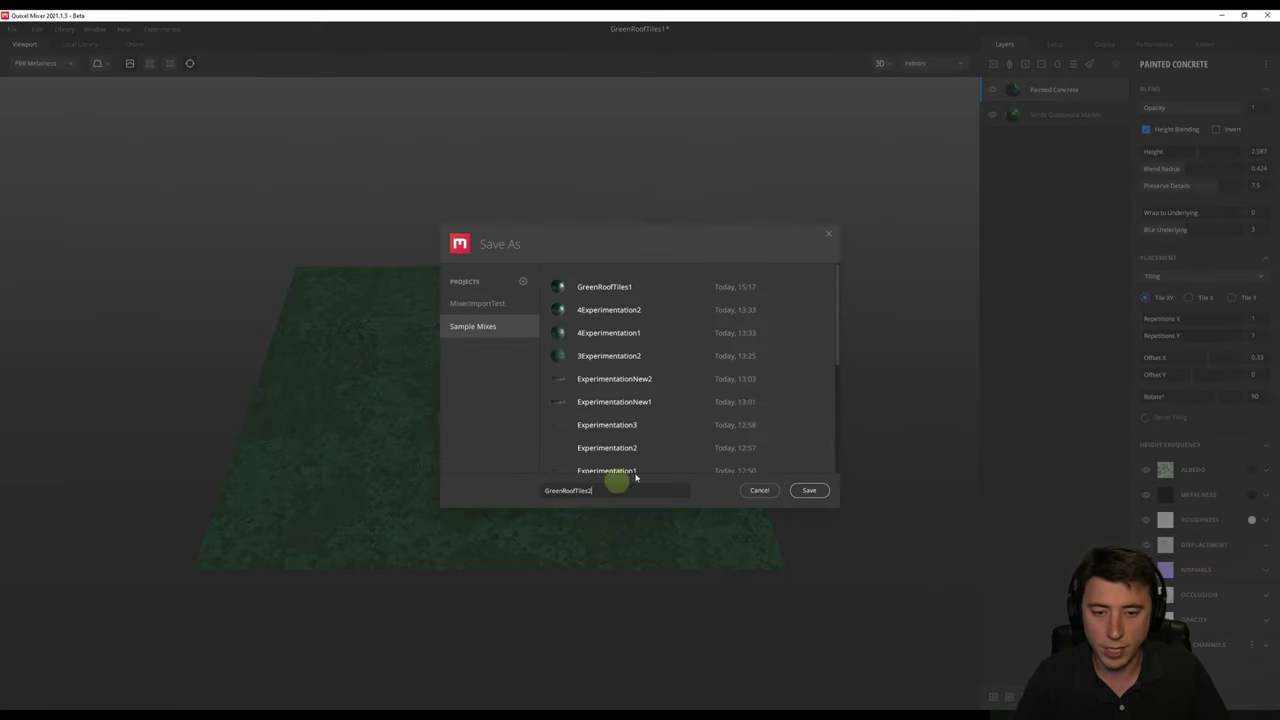
{"action": "left_click", "coordinate": [809, 490]}
{"action": "left_click", "coordinate": [1204, 45]}
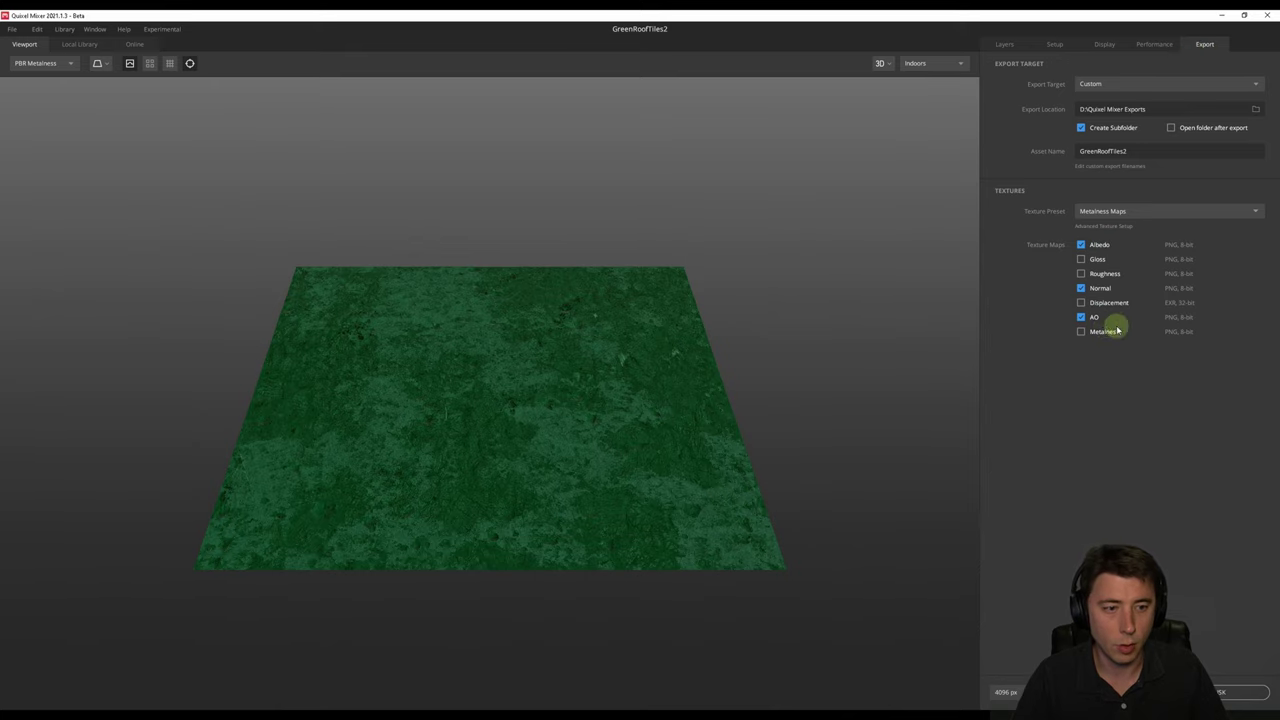
{"action": "left_click", "coordinate": [1200, 692]}
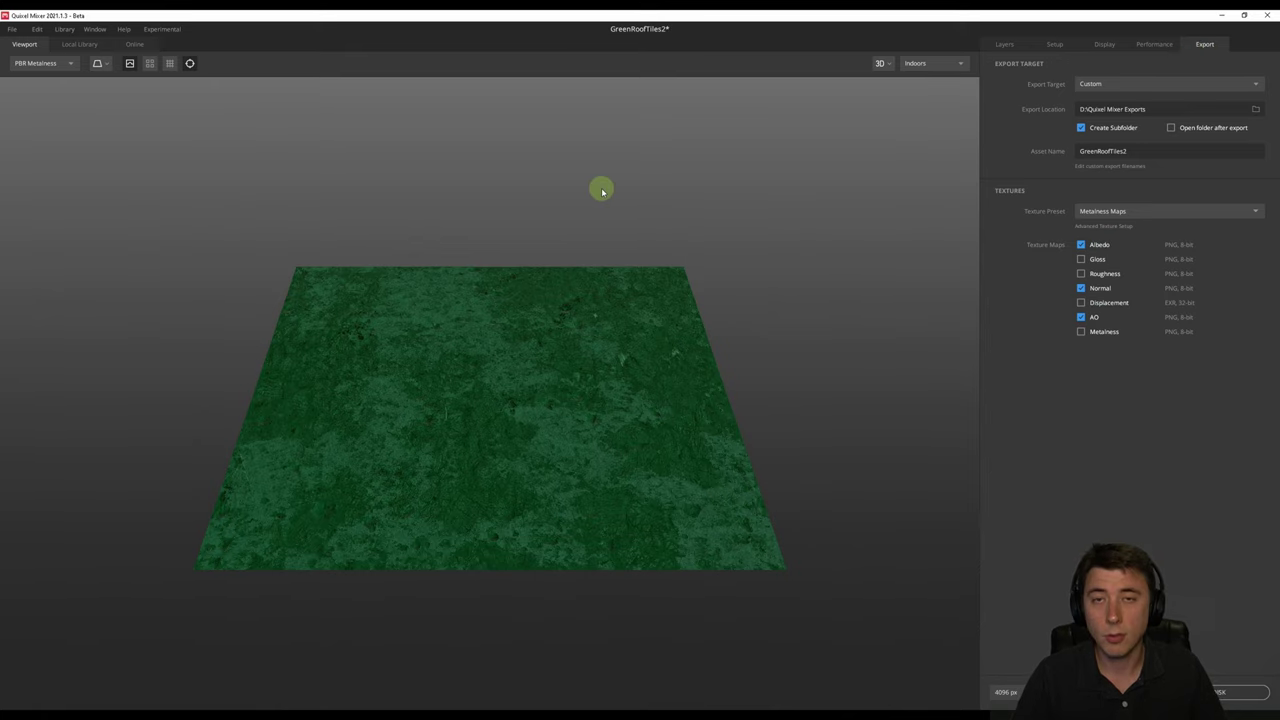
Switch to File Explorer and open the Underdeep_POC project's Content/Megascans/Surfaces/_Walls folder.
{"action": "left_click", "coordinate": [1222, 16]}
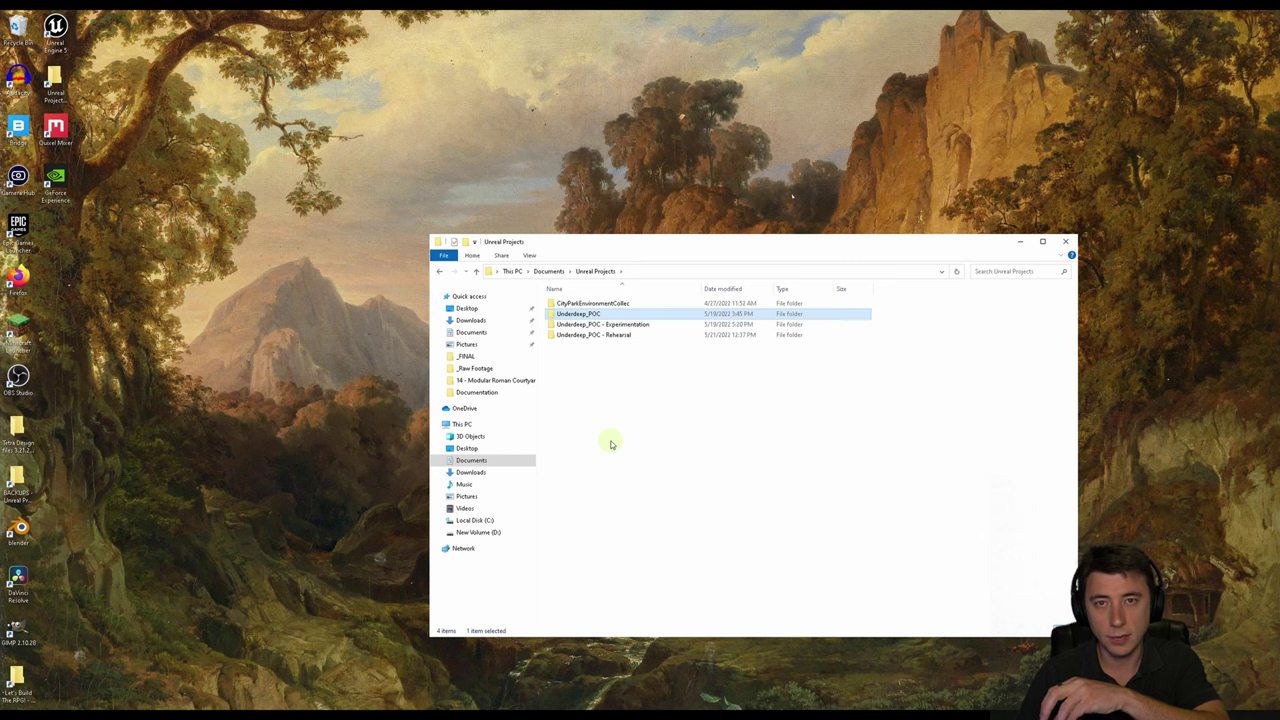
{"action": "double_click", "coordinate": [578, 315]}
{"action": "double_click", "coordinate": [578, 316]}
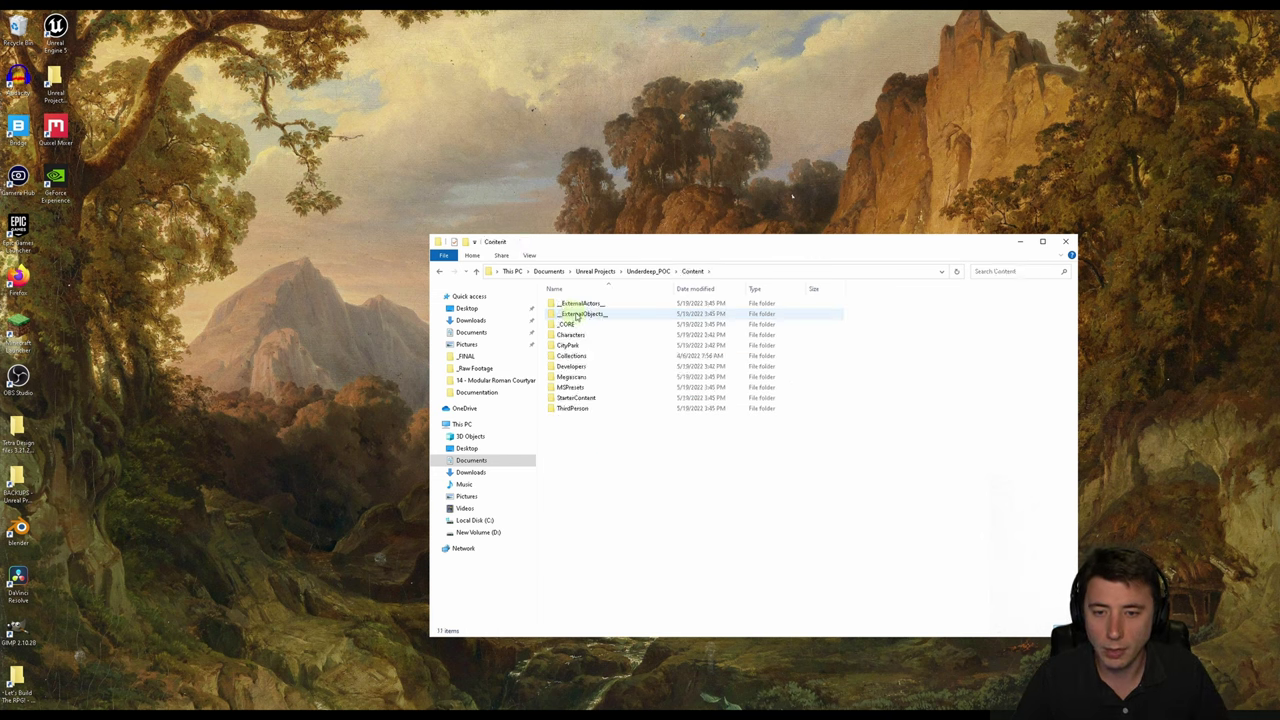
{"action": "double_click", "coordinate": [588, 377]}
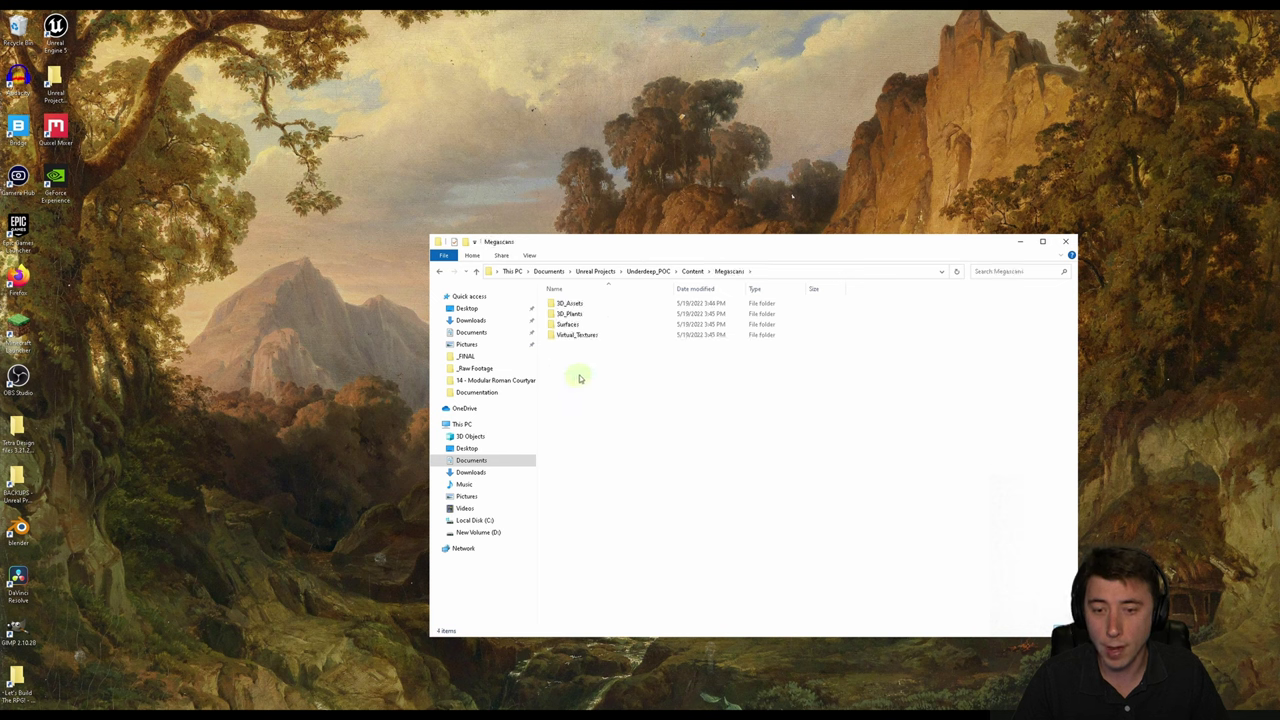
{"action": "double_click", "coordinate": [566, 326]}
{"action": "double_click", "coordinate": [566, 305]}
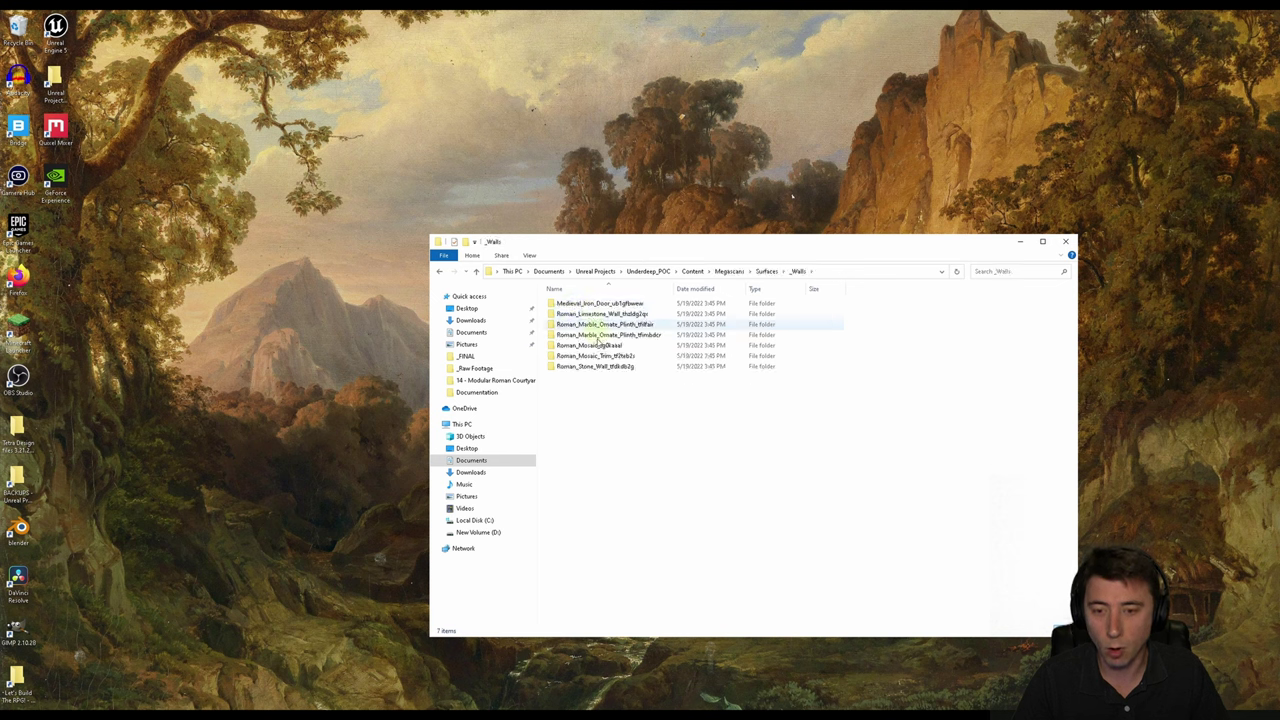
Create a new folder named _RoofTiles inside the _Walls folder.
{"action": "right_click", "coordinate": [580, 402]}
{"action": "mouse_move", "coordinate": [608, 530]}
{"action": "left_click", "coordinate": [722, 536]}
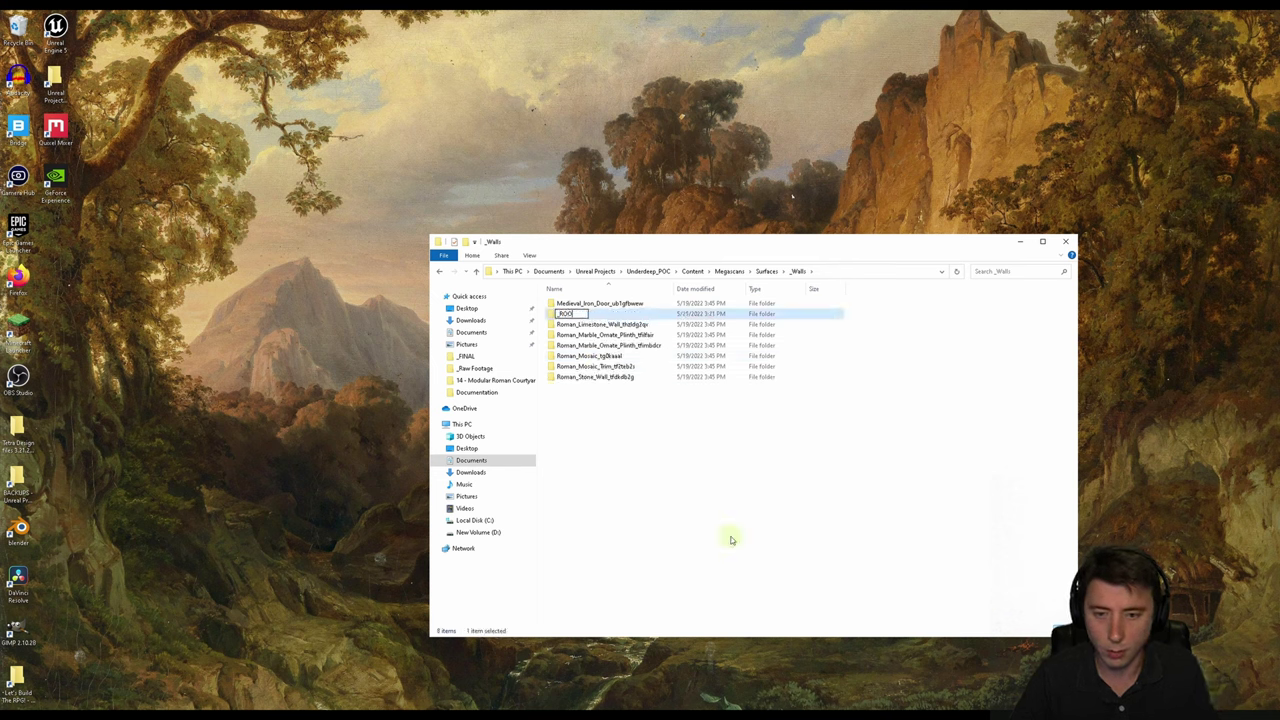
{"action": "type", "text": "_RoofTiles"}
{"action": "key", "text": "Return"}
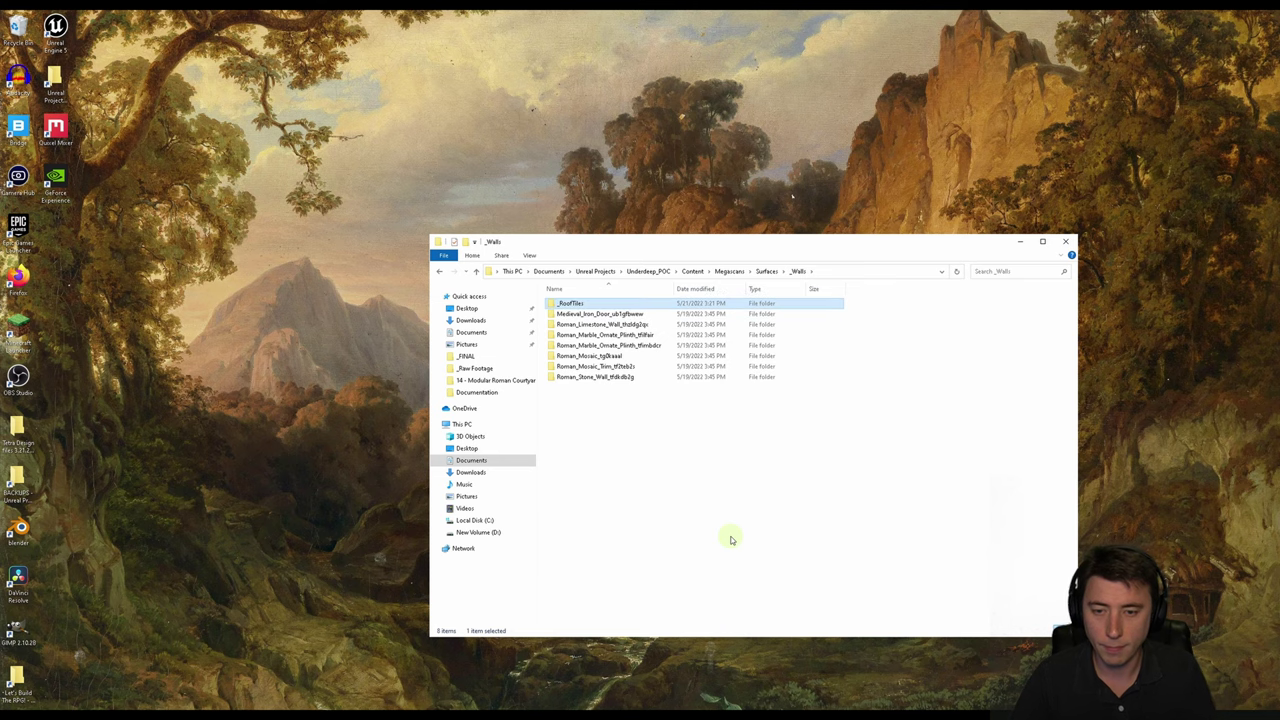
Copy the GreenRoofTiles1 and GreenRoofTiles2 folders from Quixel Mixer Exports into the new _RoofTiles folder.
{"action": "double_click", "coordinate": [572, 313]}
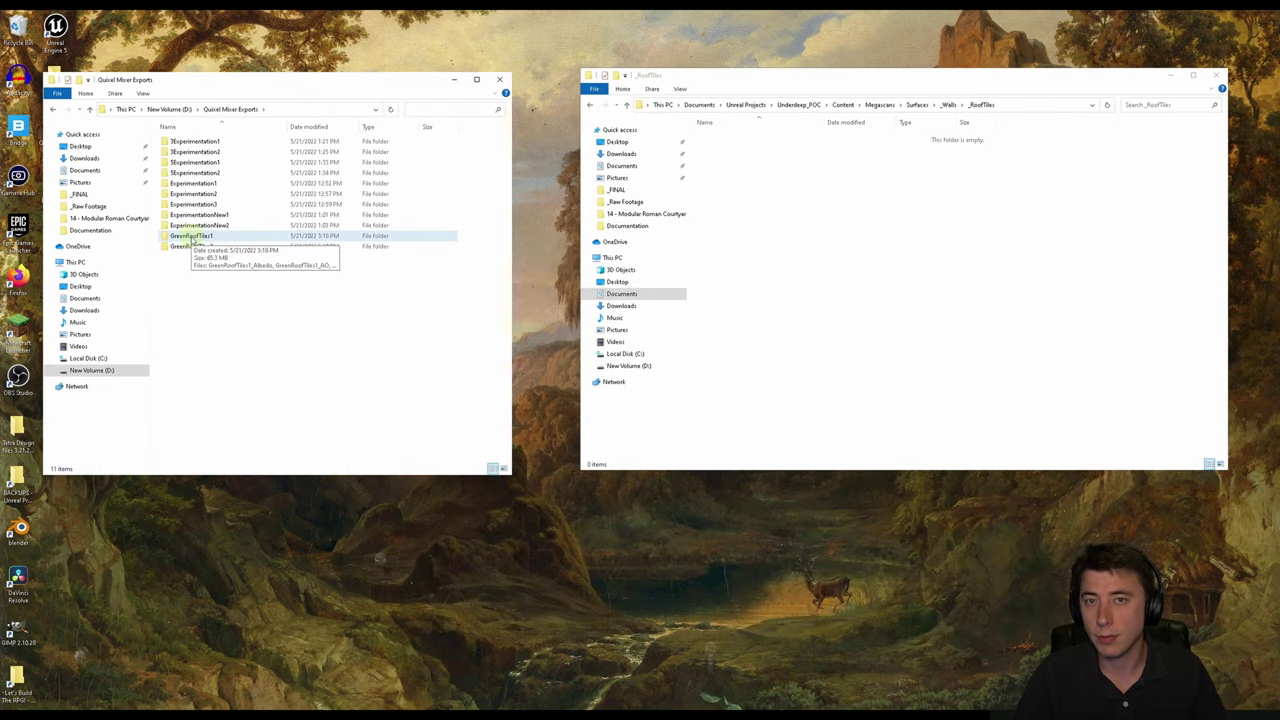
{"action": "left_click", "coordinate": [188, 240]}
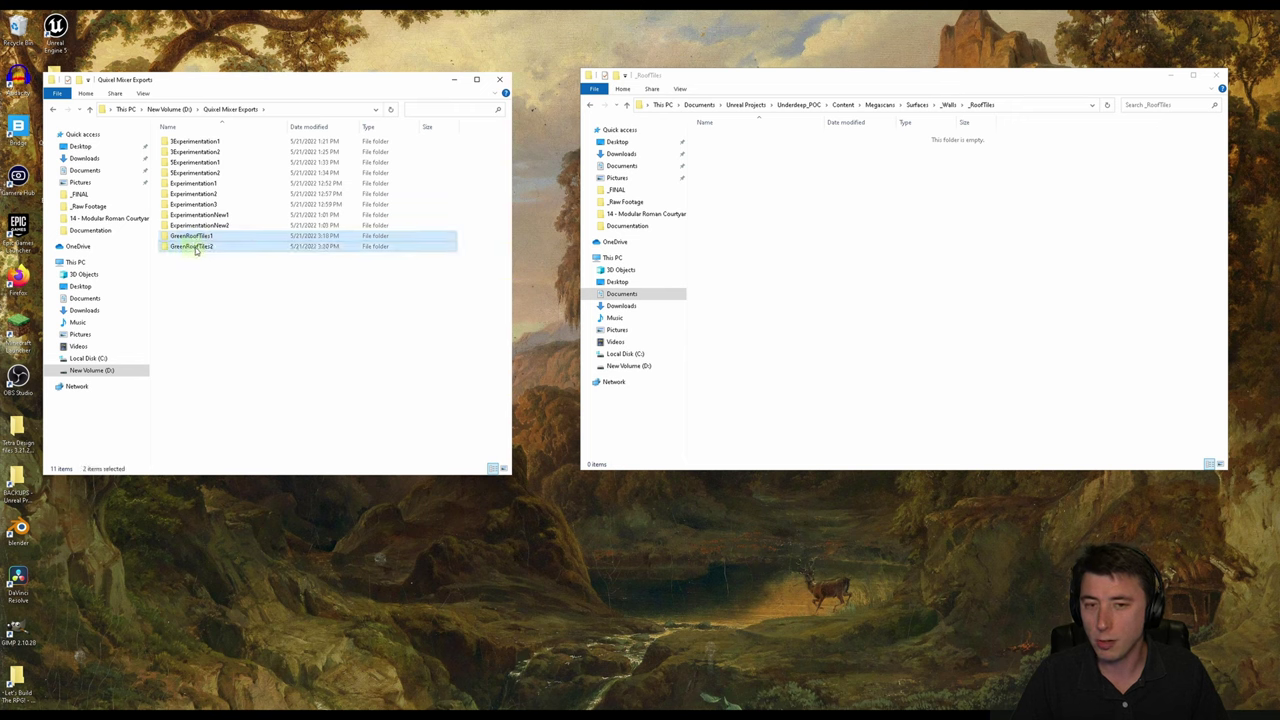
{"action": "left_click_drag", "start_coordinate": [182, 252], "coordinate": [812, 201]}
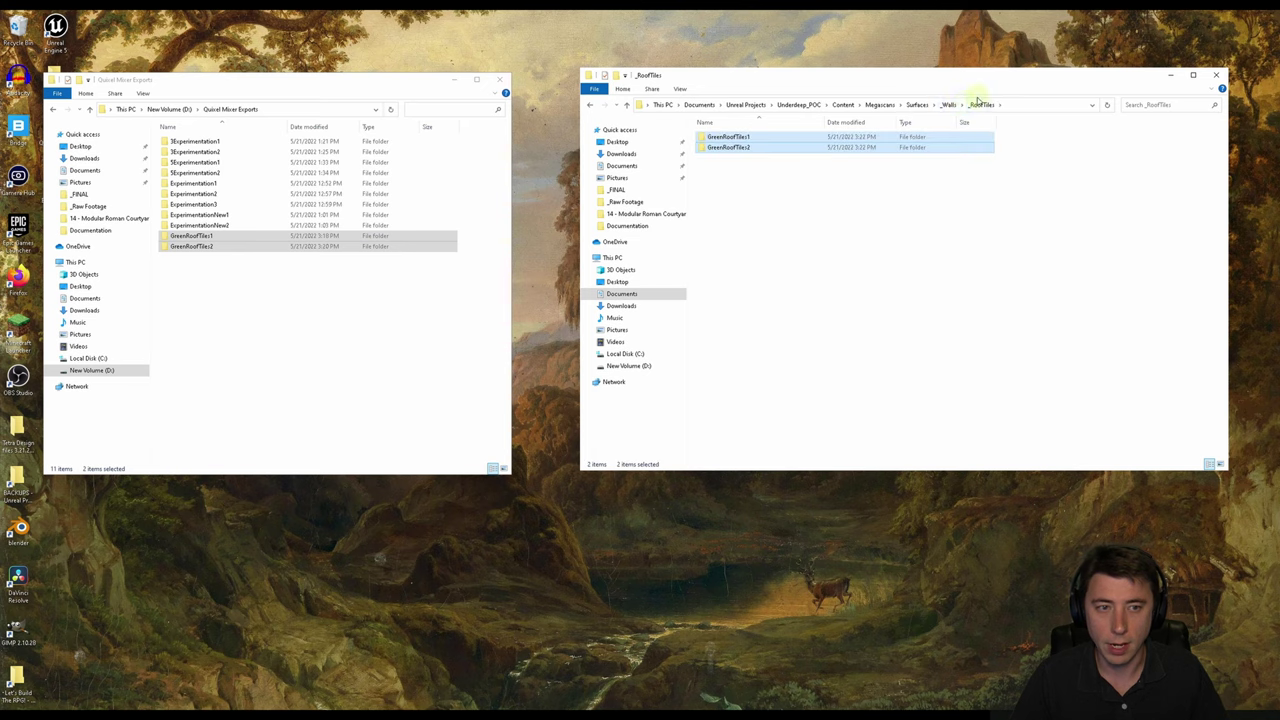
{"action": "left_click", "coordinate": [766, 286]}
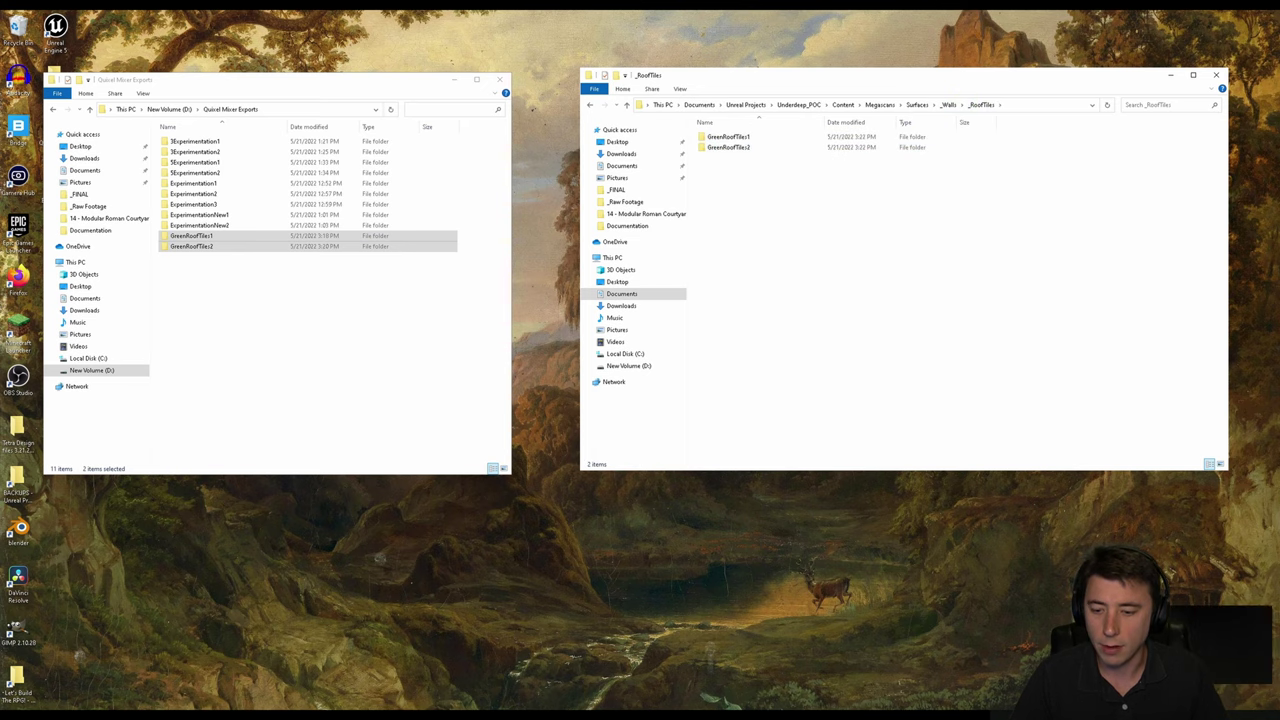
Switch to Unreal Engine and set the _RoofTiles folder's color to green in Megascans/Surfaces/_Walls.
{"action": "key", "text": "alt+Tab"}
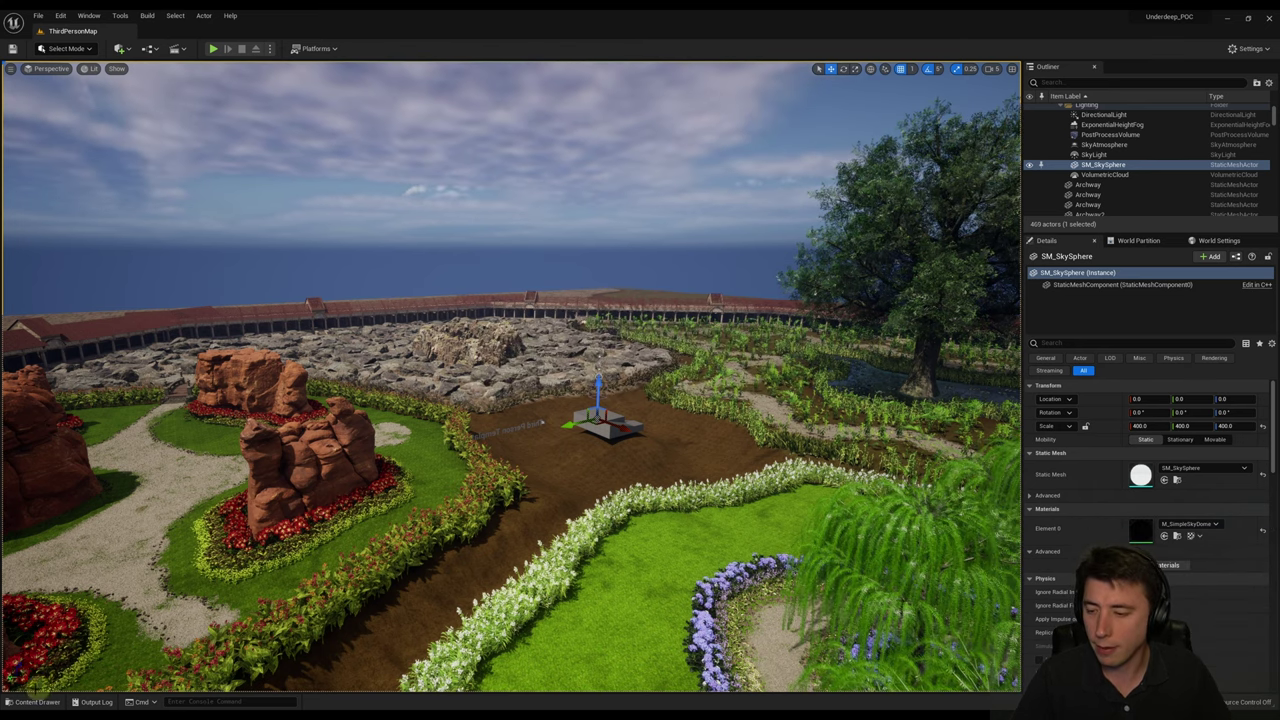
{"action": "left_click", "coordinate": [37, 701]}
{"action": "left_click", "coordinate": [247, 469]}
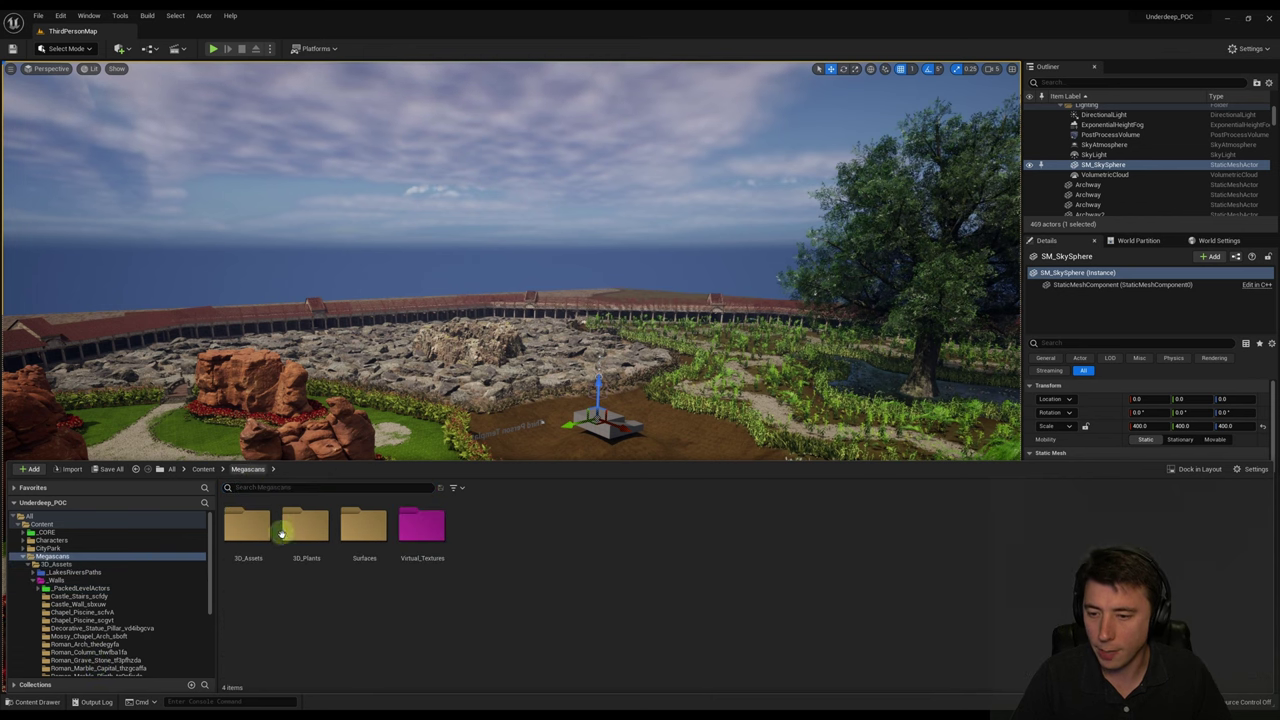
{"action": "double_click", "coordinate": [360, 535]}
{"action": "double_click", "coordinate": [248, 527]}
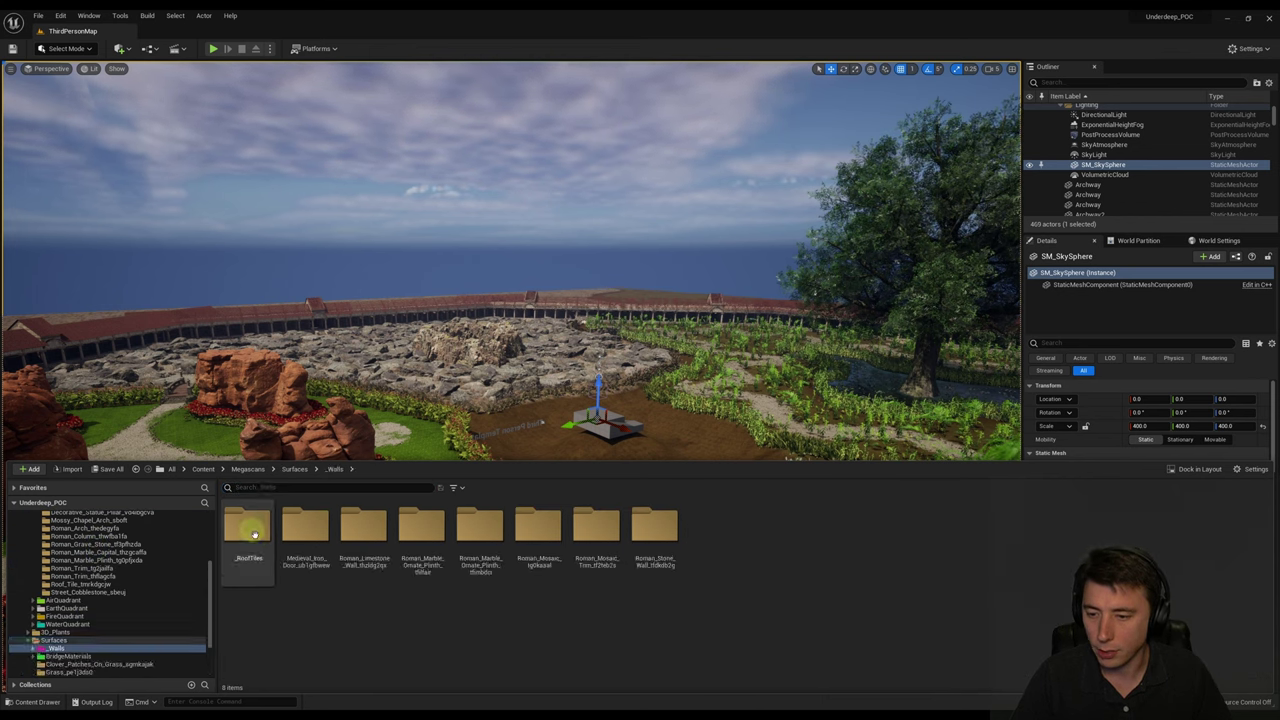
{"action": "left_click", "coordinate": [252, 530]}
{"action": "right_click", "coordinate": [254, 531]}
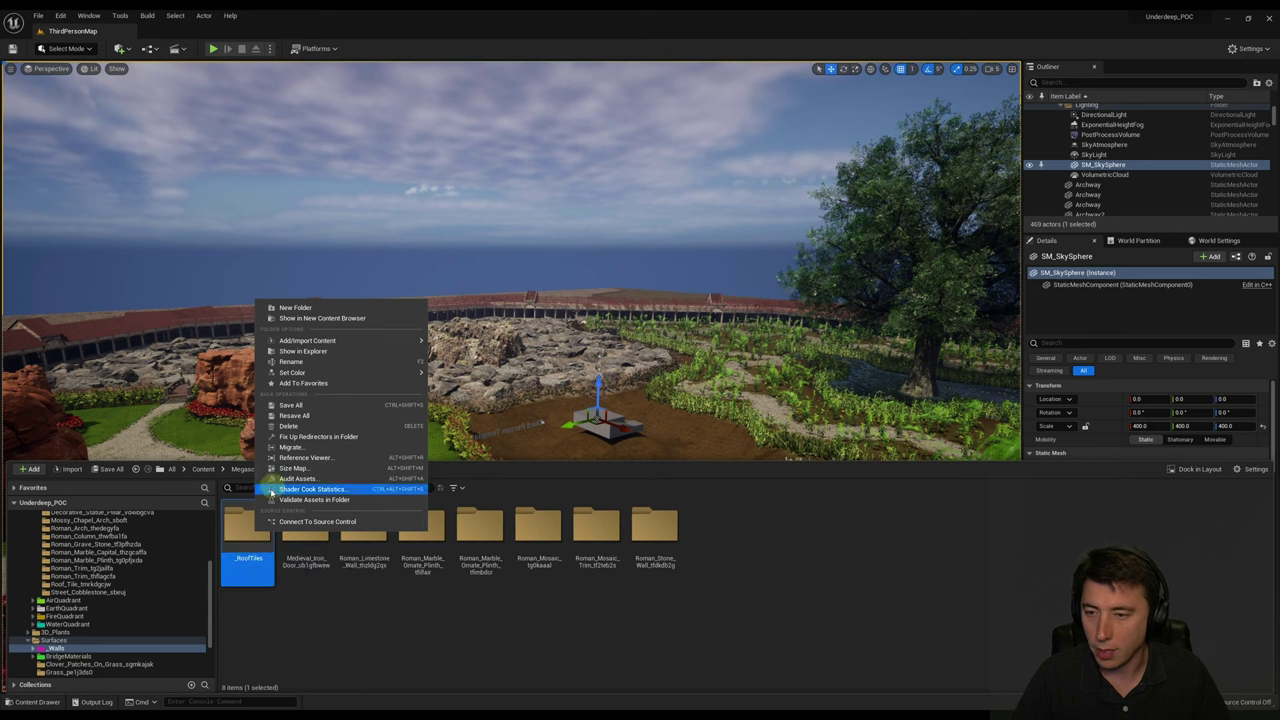
{"action": "mouse_move", "coordinate": [418, 374]}
{"action": "left_click", "coordinate": [450, 398]}
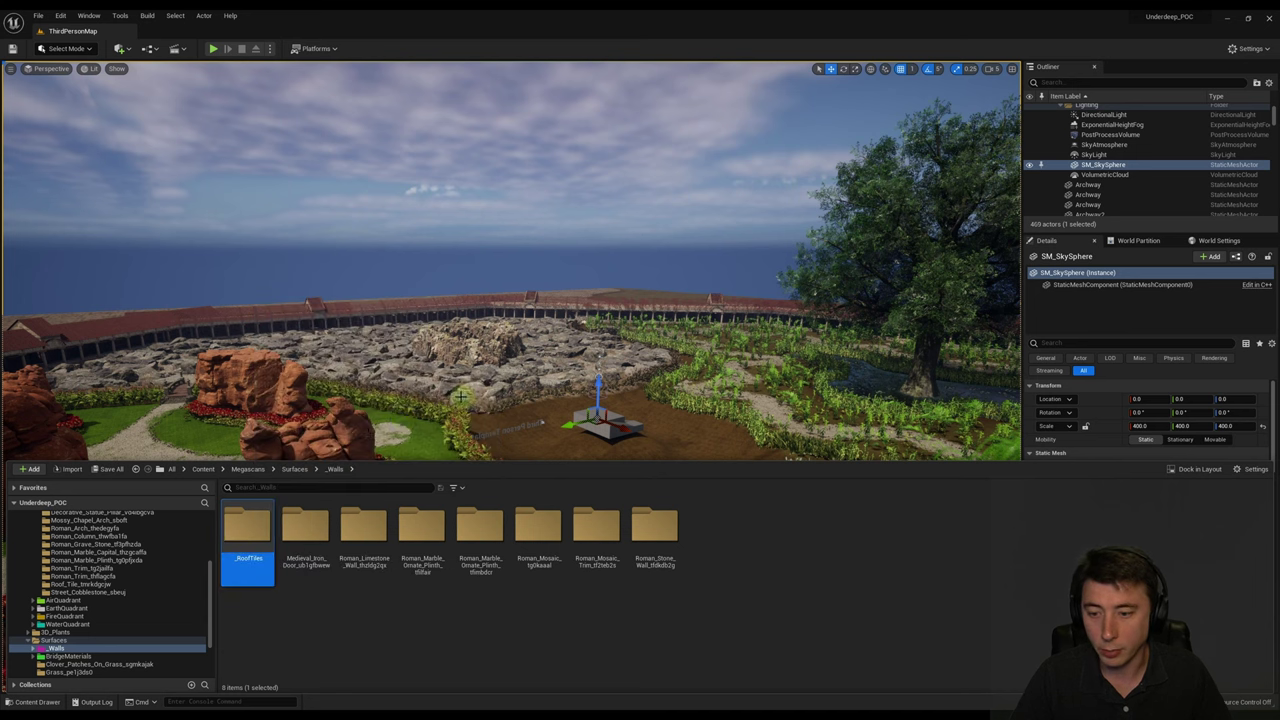
View the imported textures in the GreenRoofTiles1 folder and open the MSPresets folder under Content.
{"action": "double_click", "coordinate": [254, 525]}
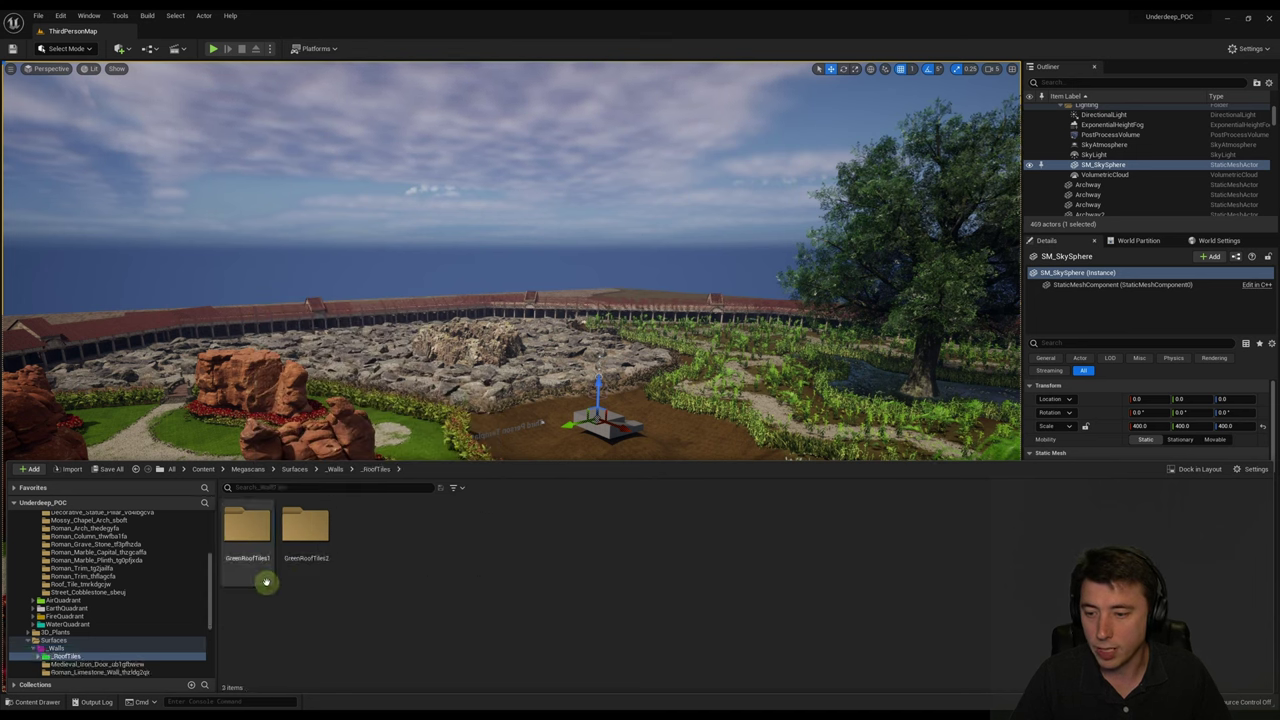
{"action": "double_click", "coordinate": [250, 524]}
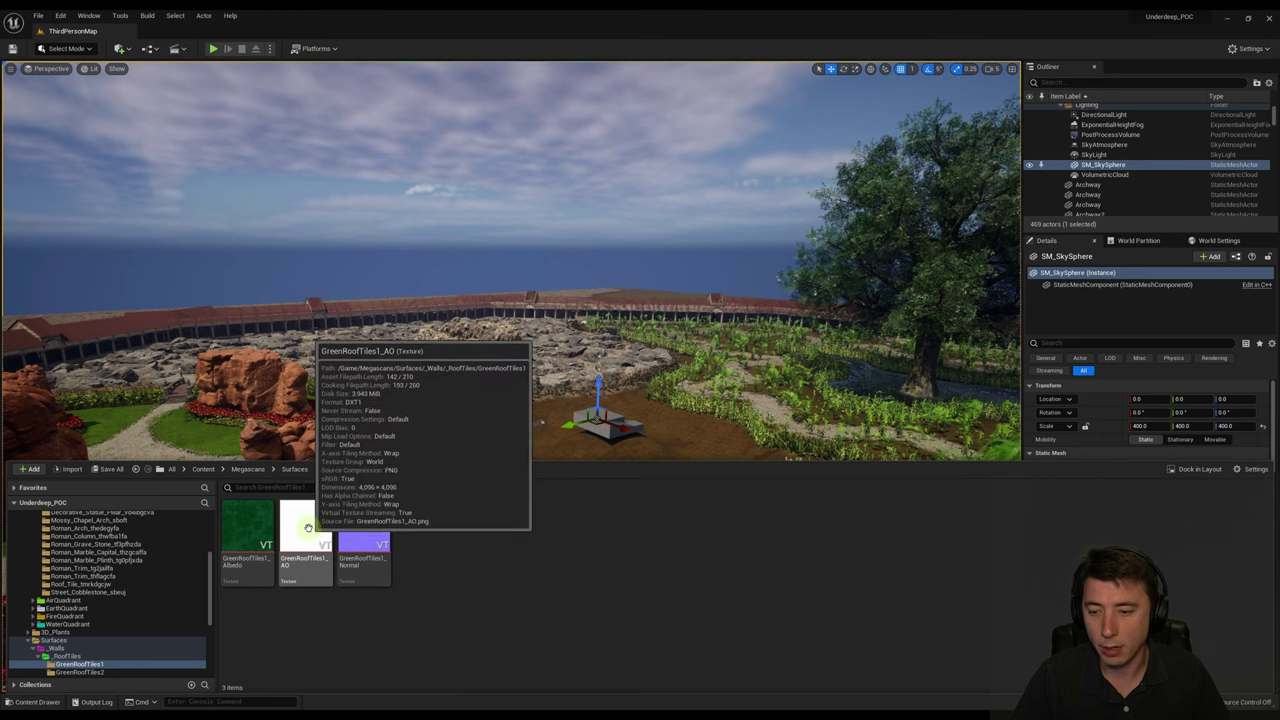
{"action": "key", "text": "alt+Left"}
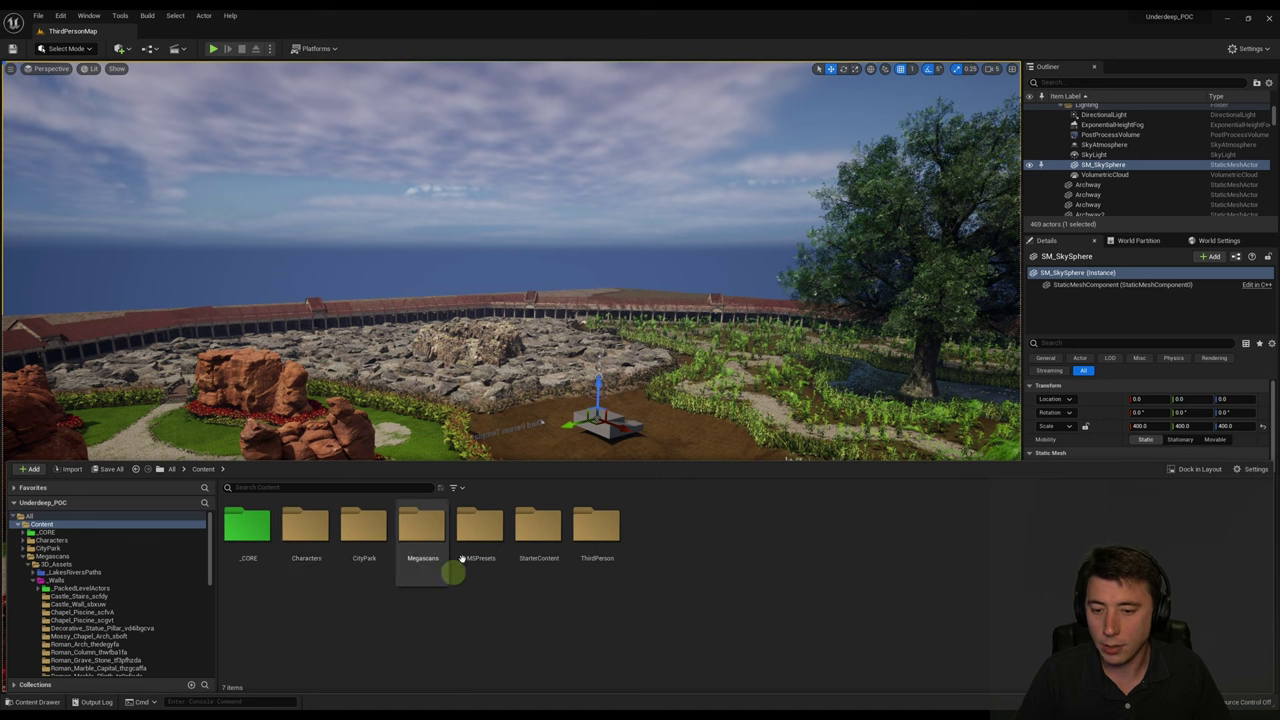
{"action": "double_click", "coordinate": [480, 530]}
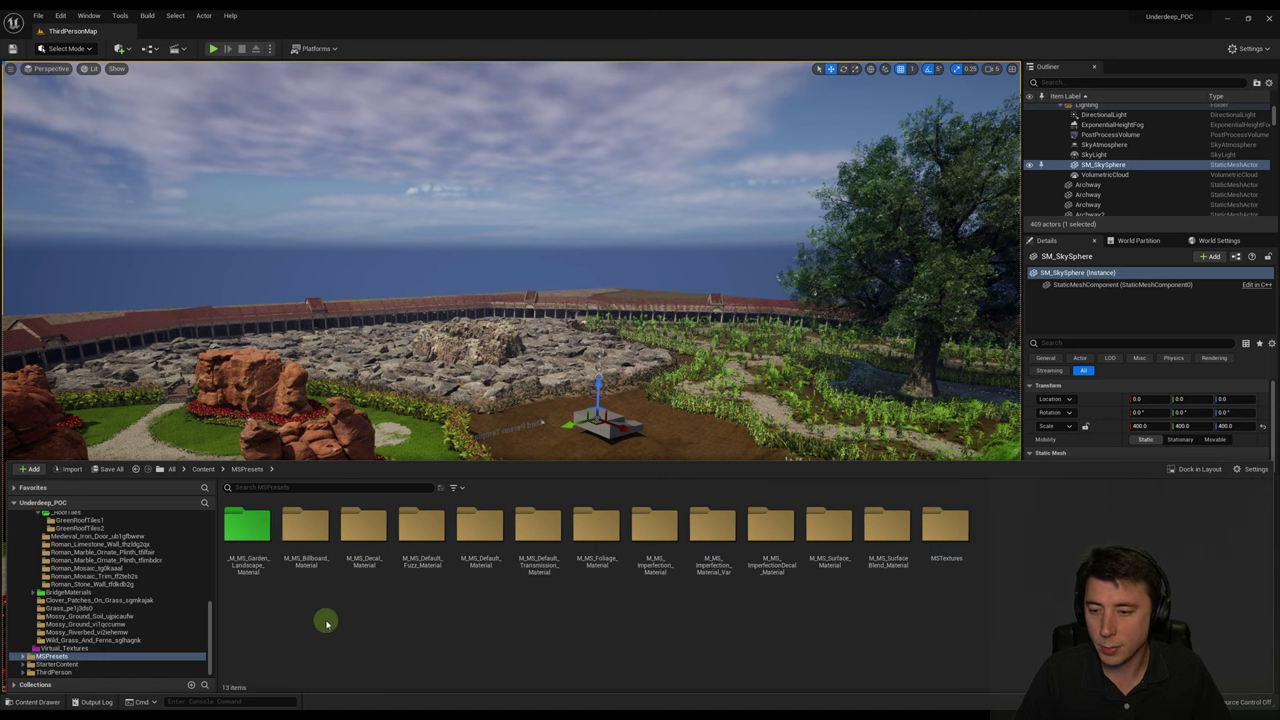
Copy M_MS_Garden_Landscape_Material from its MSPresets folder into the _RoofTiles folder under Megascans/Surfaces/_Walls.
{"action": "double_click", "coordinate": [242, 528]}
{"action": "left_click", "coordinate": [257, 530]}
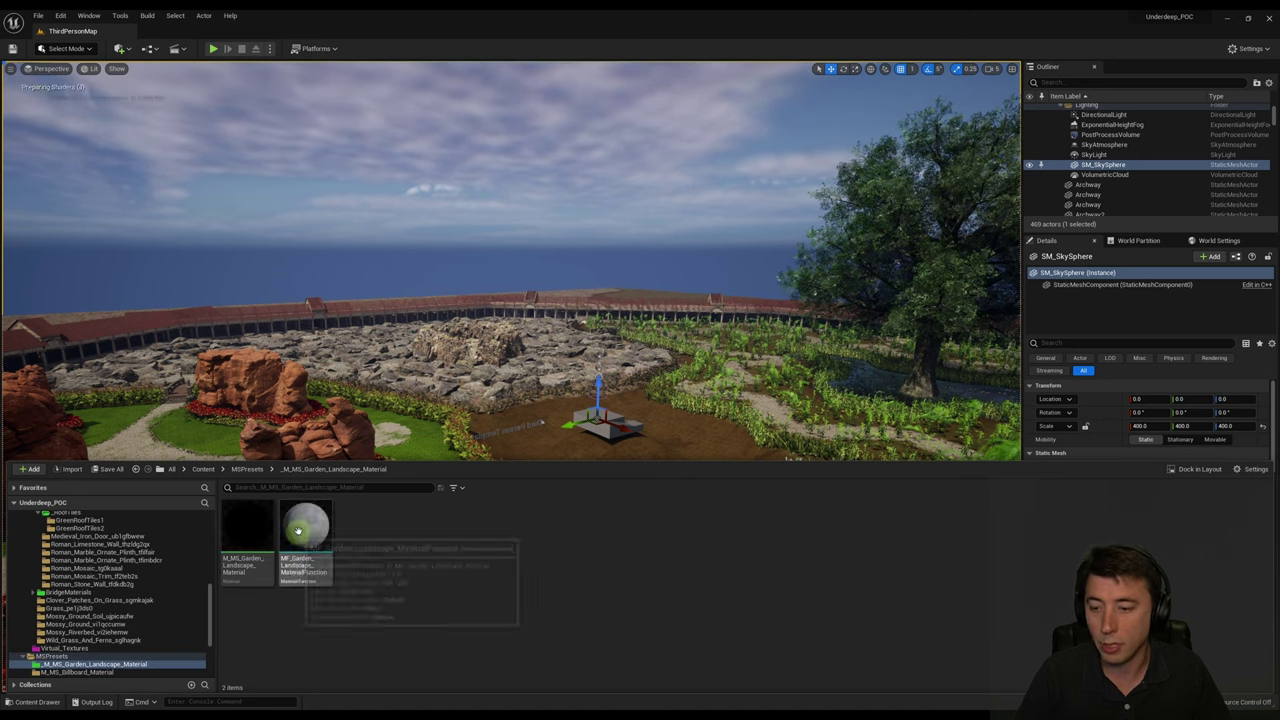
{"action": "left_click_drag", "start_coordinate": [255, 527], "coordinate": [69, 525]}
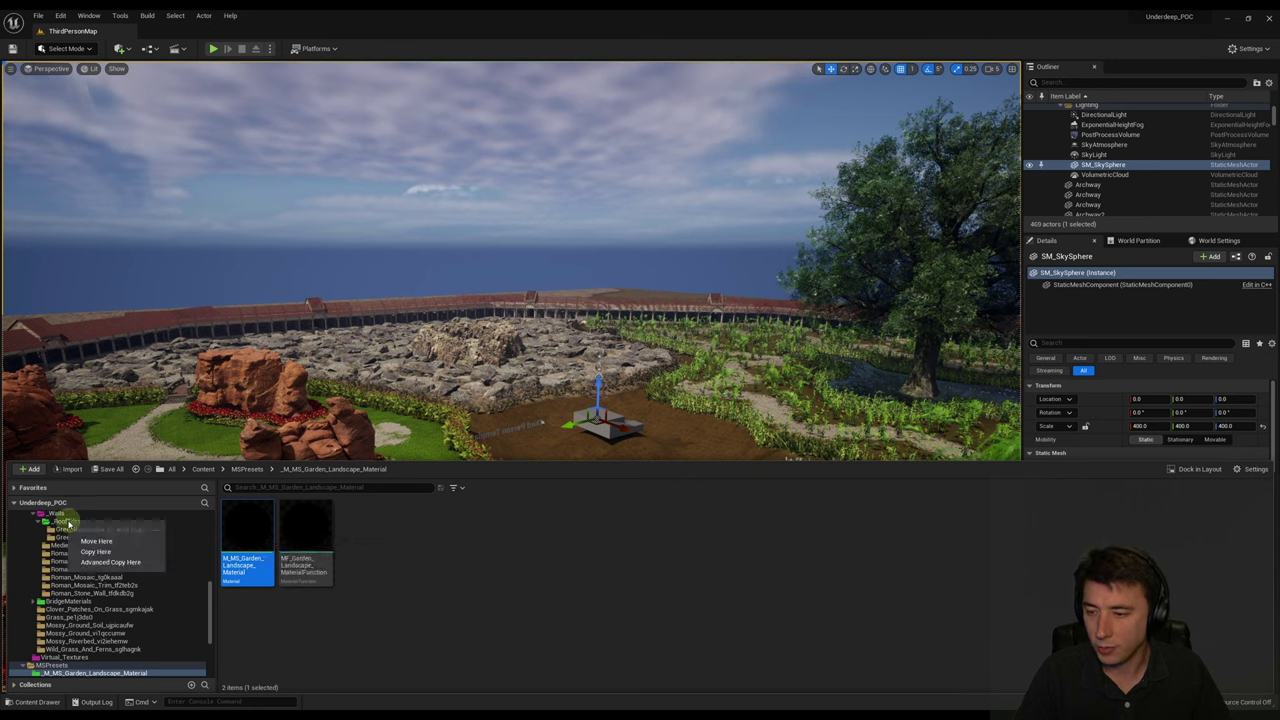
{"action": "left_click", "coordinate": [96, 541]}
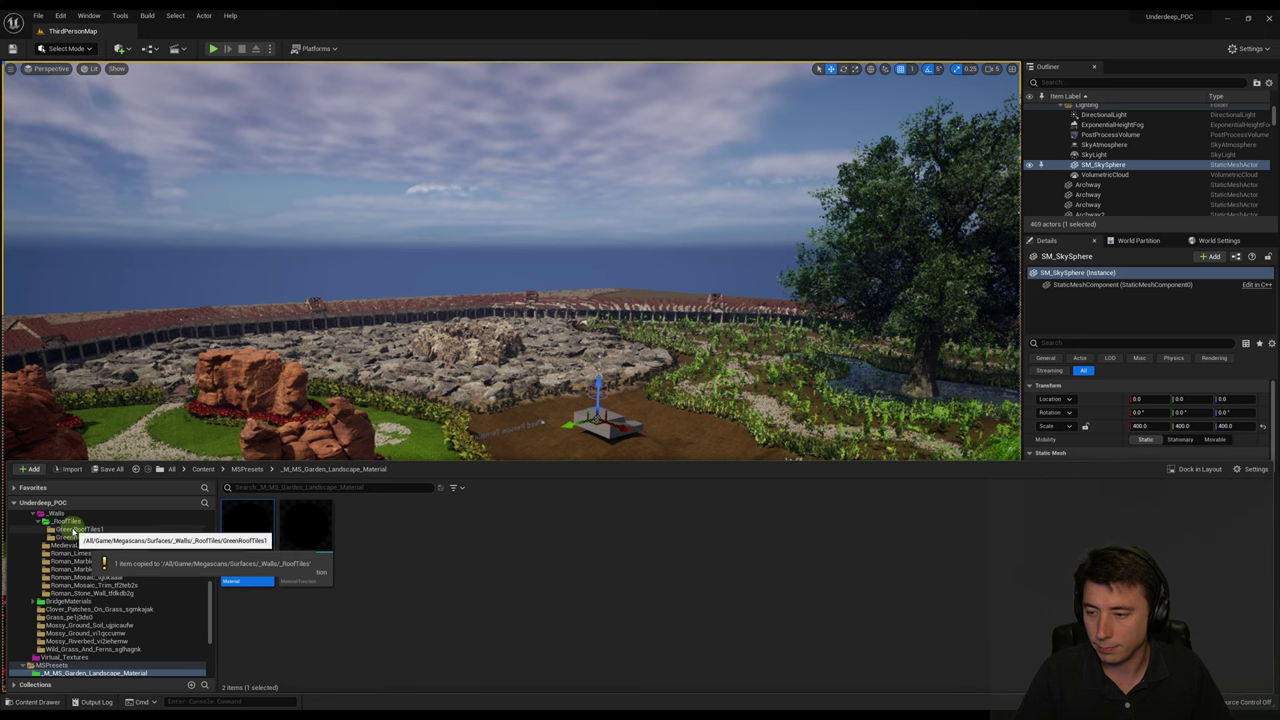
Rename the copied landscape material in the _RoofTiles folder as M_MS_RoofTiles.
{"action": "left_click", "coordinate": [67, 521]}
{"action": "right_click", "coordinate": [367, 527]}
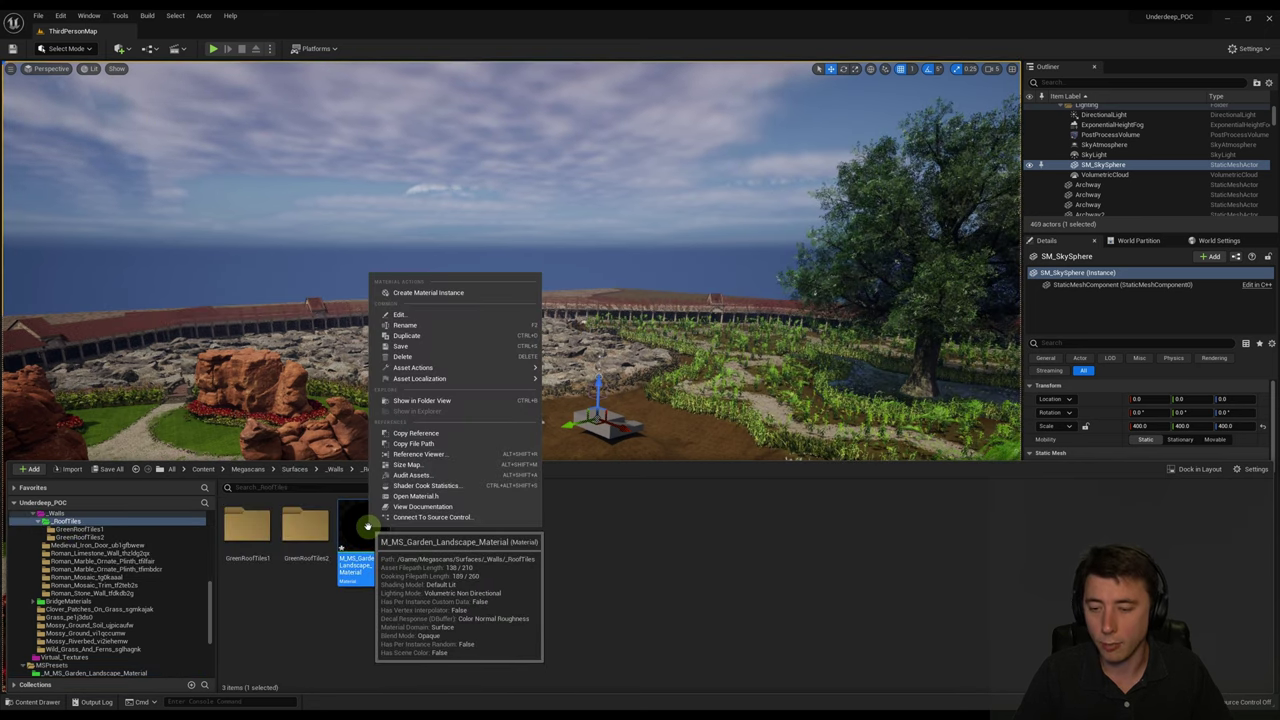
{"action": "left_click", "coordinate": [400, 329]}
{"action": "type", "text": "M_MS_RoofTiles"}
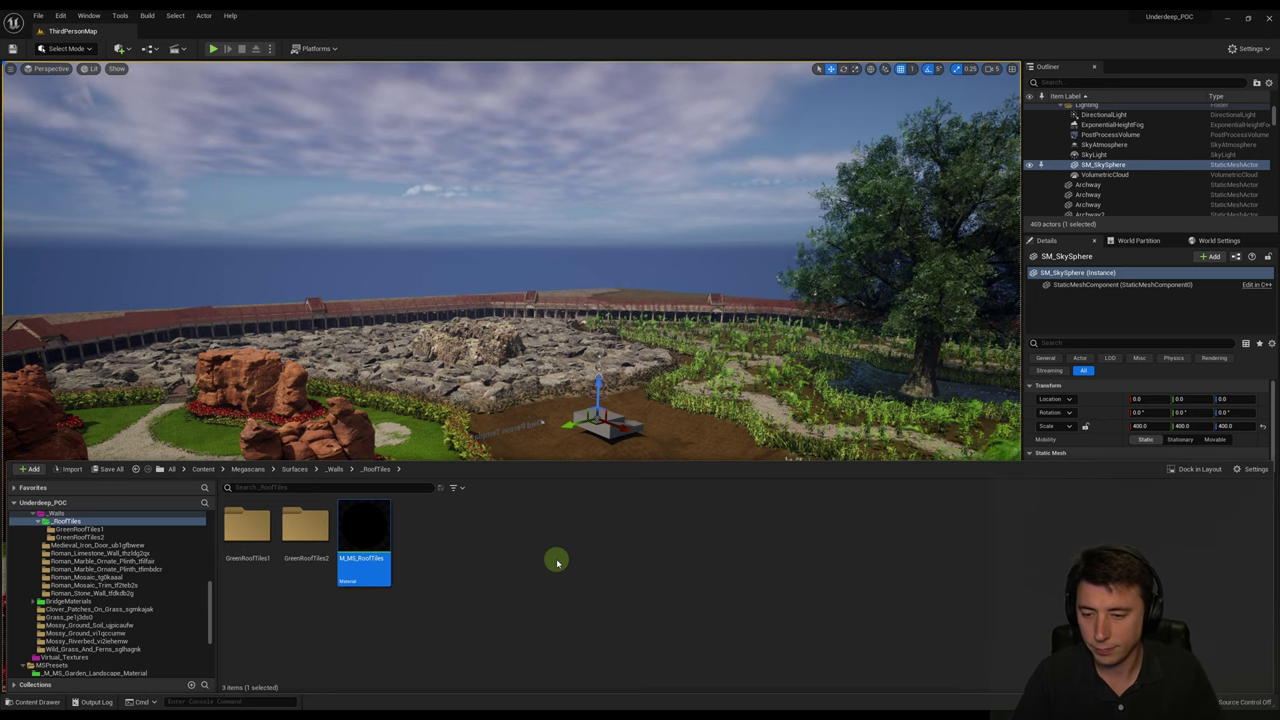
Open the M_MS_RoofTiles material and delete the extra landscape layer nodes, keeping the upper-left texture blend group and the material output.
{"action": "double_click", "coordinate": [362, 533]}
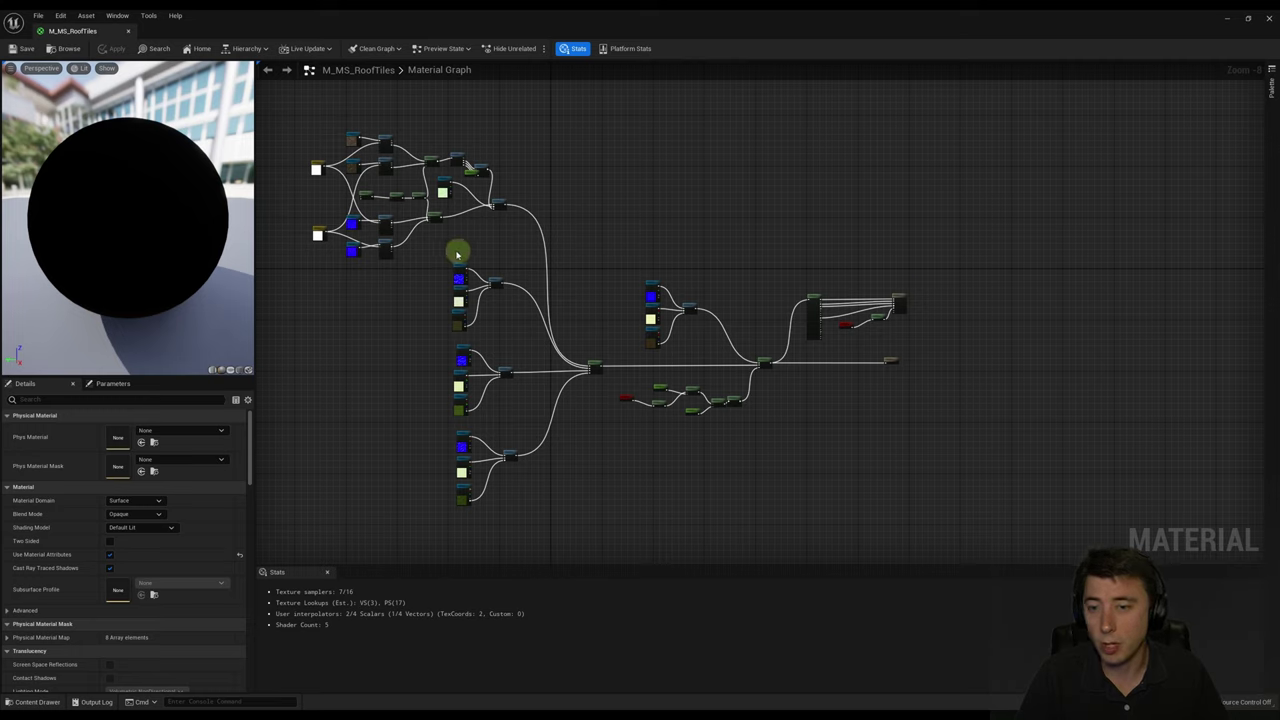
{"action": "left_click_drag", "start_coordinate": [453, 264], "coordinate": [831, 520]}
{"action": "key", "text": "Delete"}
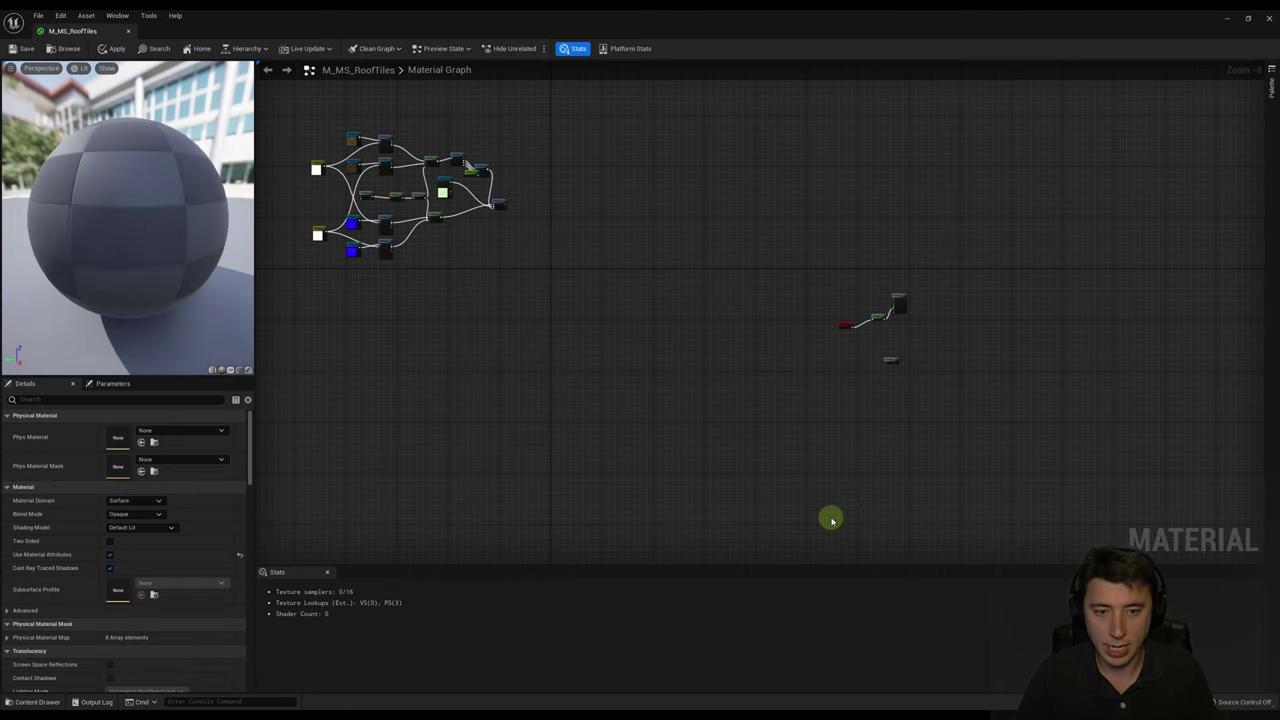
{"action": "left_click_drag", "start_coordinate": [811, 263], "coordinate": [1005, 343]}
{"action": "key", "text": "Delete"}
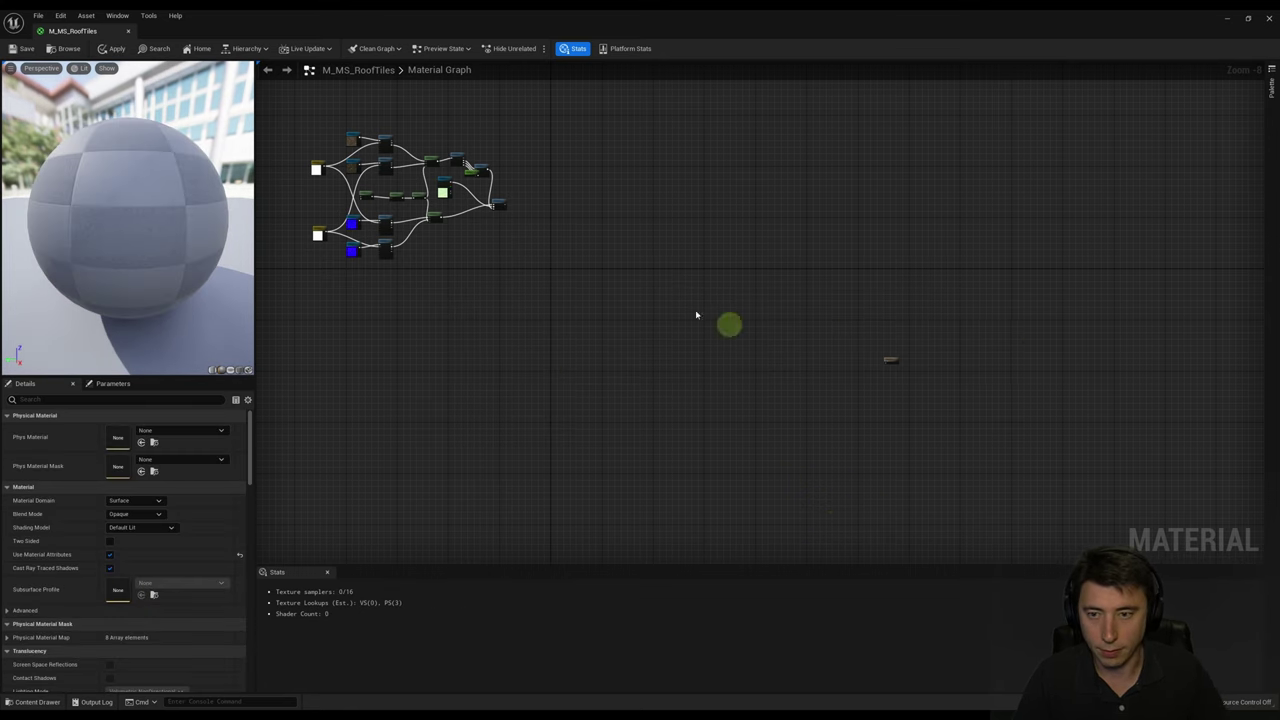
Move the remaining node group beside the output and connect the MF_Garden_Landscape_MaterialFunction result to Material Attributes.
{"action": "left_click_drag", "start_coordinate": [269, 104], "coordinate": [818, 371]}
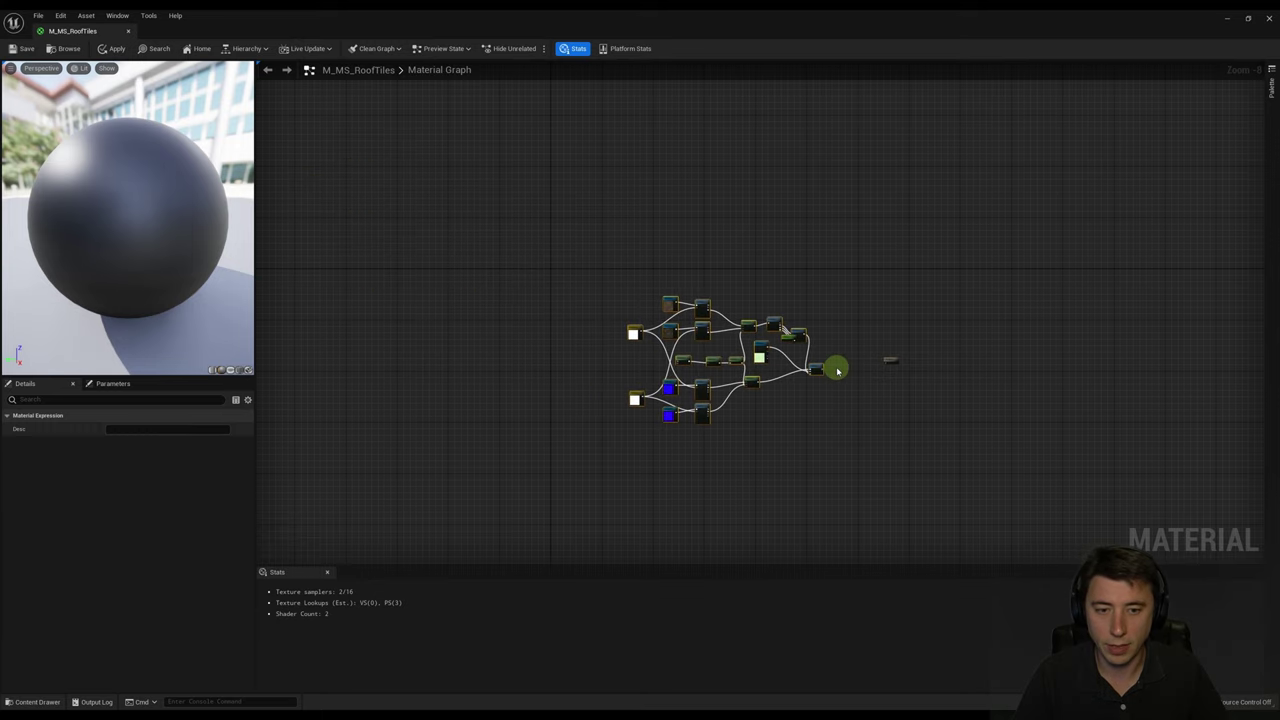
{"action": "right_click", "coordinate": [838, 371]}
{"action": "scroll", "coordinate": [827, 354], "scroll_direction": "up", "scroll_amount": 8}
{"action": "left_click", "coordinate": [826, 346]}
{"action": "right_click_drag", "start_coordinate": [826, 346], "coordinate": [749, 340]}
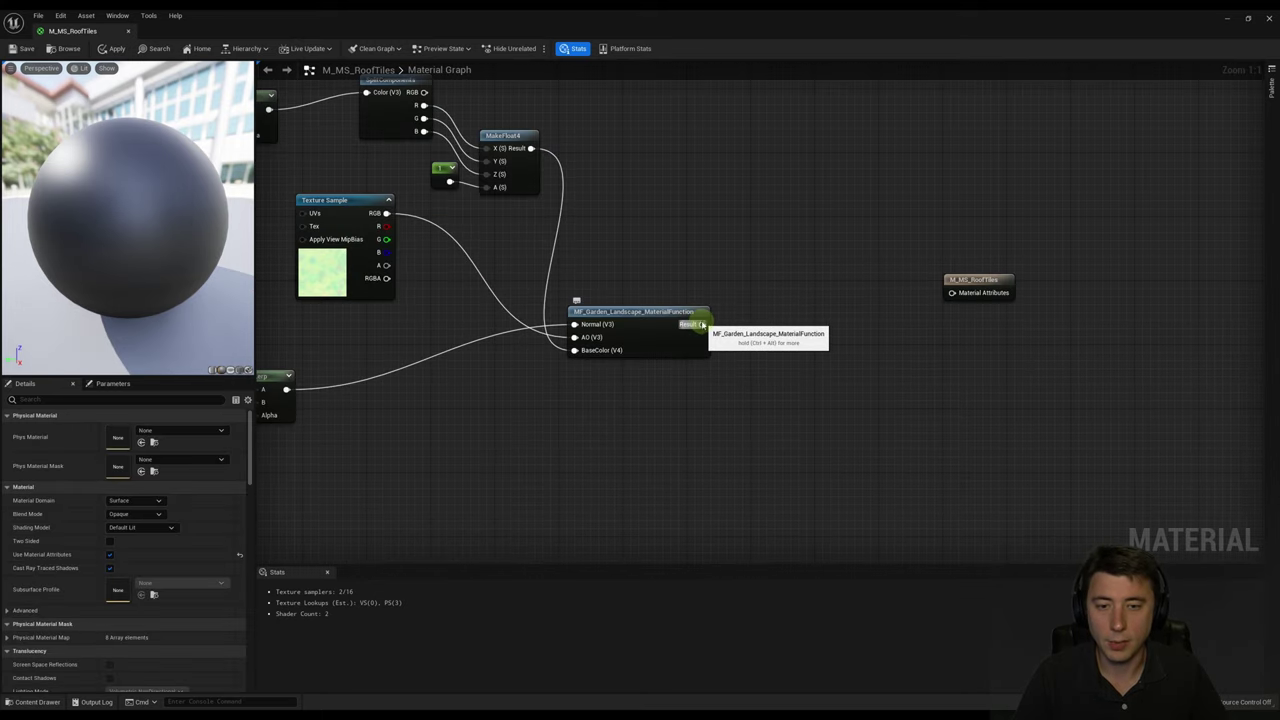
{"action": "left_click_drag", "start_coordinate": [699, 325], "coordinate": [957, 296]}
Examine the Texture Objects, world-aligned texture nodes and noise blend that feed the material function.
{"action": "right_click_drag", "start_coordinate": [603, 291], "coordinate": [805, 317]}
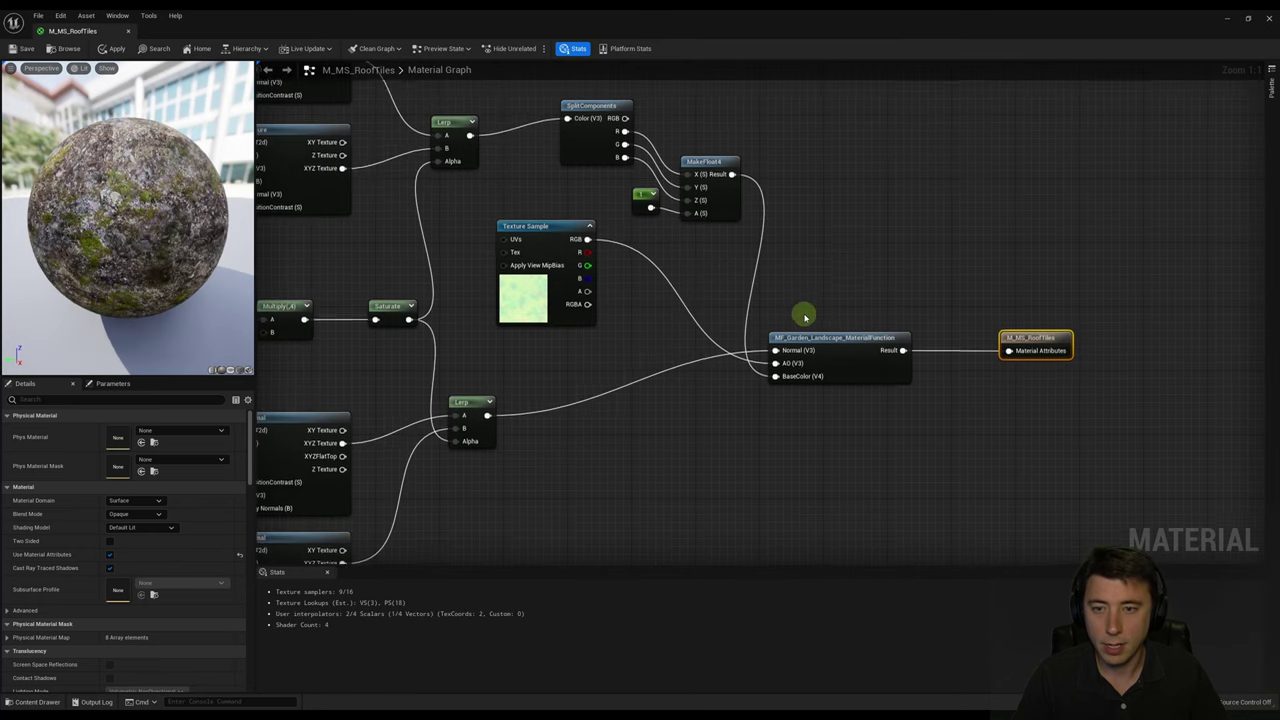
{"action": "scroll", "coordinate": [615, 350], "scroll_direction": "down", "scroll_amount": 2}
{"action": "right_click_drag", "start_coordinate": [590, 354], "coordinate": [855, 395]}
{"action": "right_click_drag", "start_coordinate": [479, 383], "coordinate": [486, 343]}
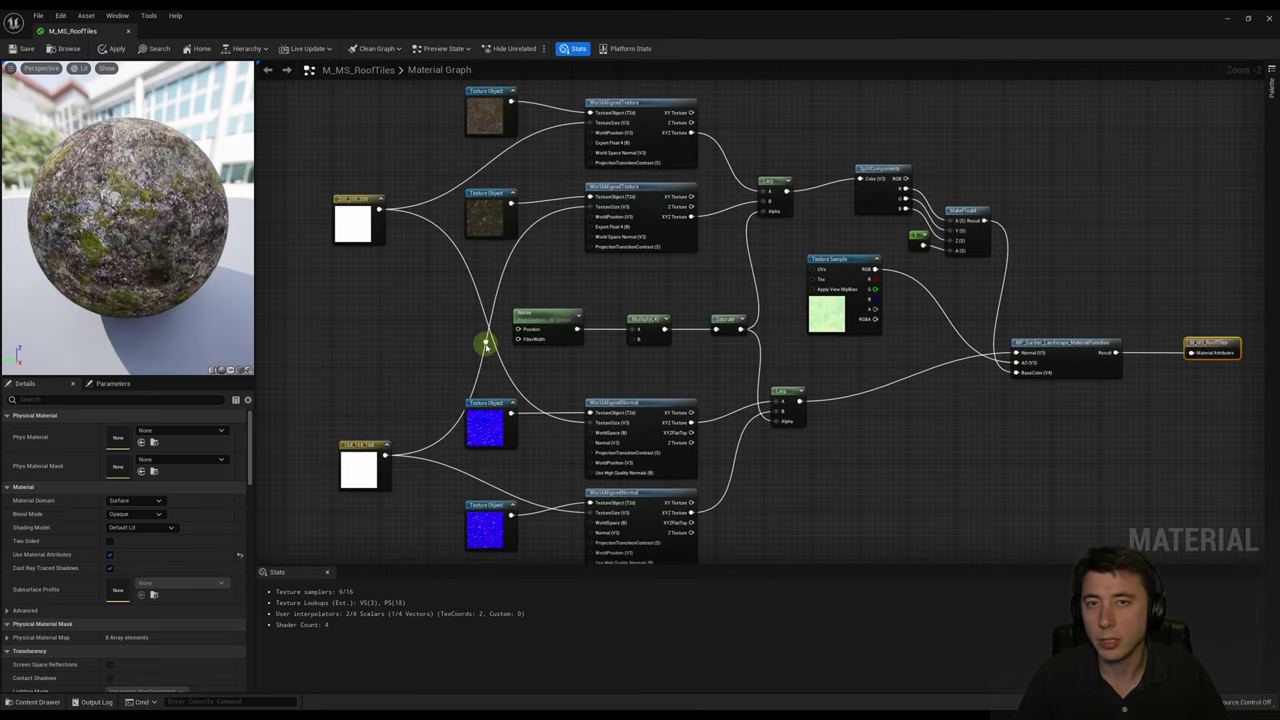
{"action": "right_click_drag", "start_coordinate": [397, 378], "coordinate": [404, 343]}
{"action": "right_click_drag", "start_coordinate": [451, 390], "coordinate": [457, 480]}
{"action": "left_click", "coordinate": [490, 158]}
{"action": "right_click_drag", "start_coordinate": [433, 158], "coordinate": [480, 183]}
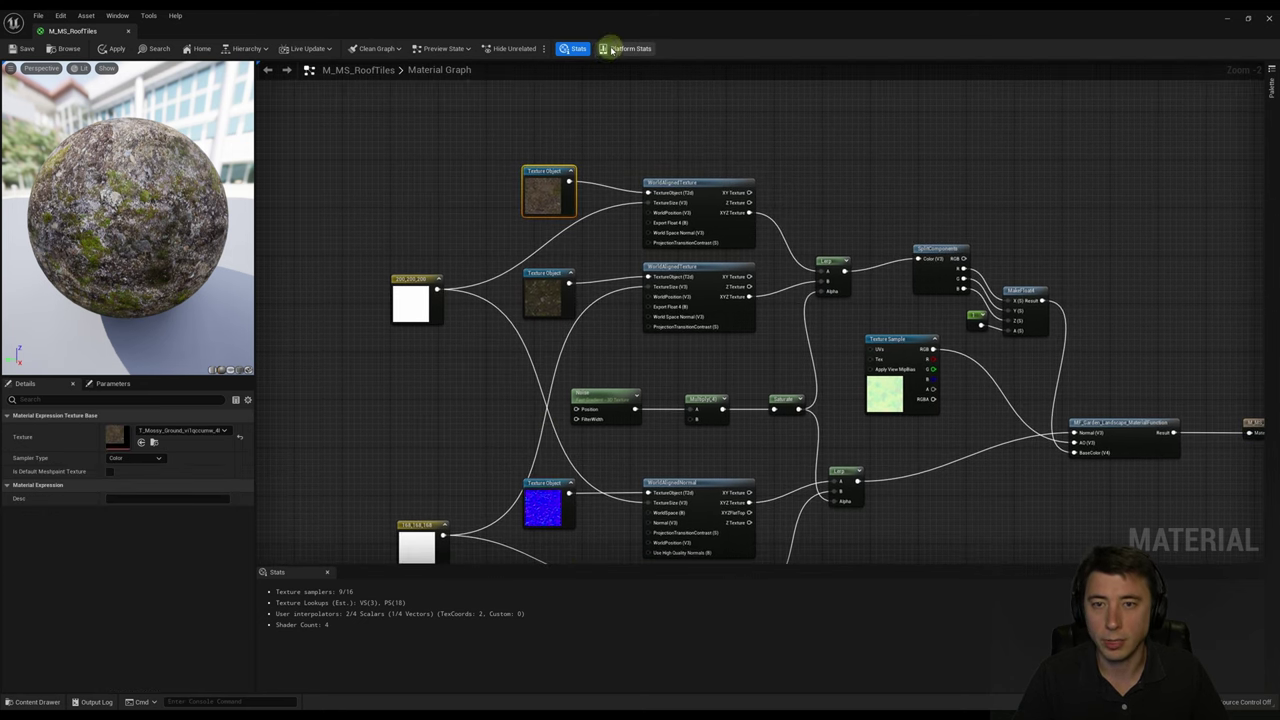
Undock the M_MS_RoofTiles editor to a smaller window and show the _RoofTiles folder in a separate content browser beside it.
{"action": "left_click_drag", "start_coordinate": [585, 23], "coordinate": [850, 104]}
{"action": "left_click", "coordinate": [37, 701]}
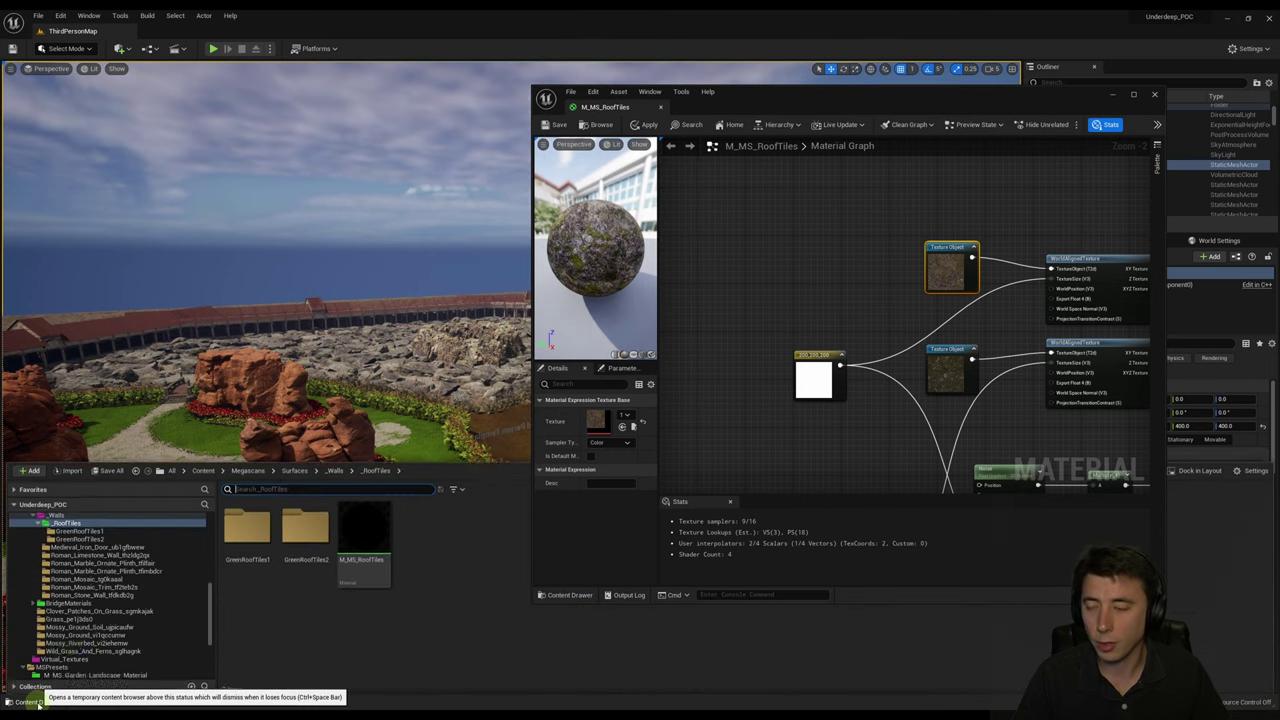
{"action": "right_click", "coordinate": [82, 521]}
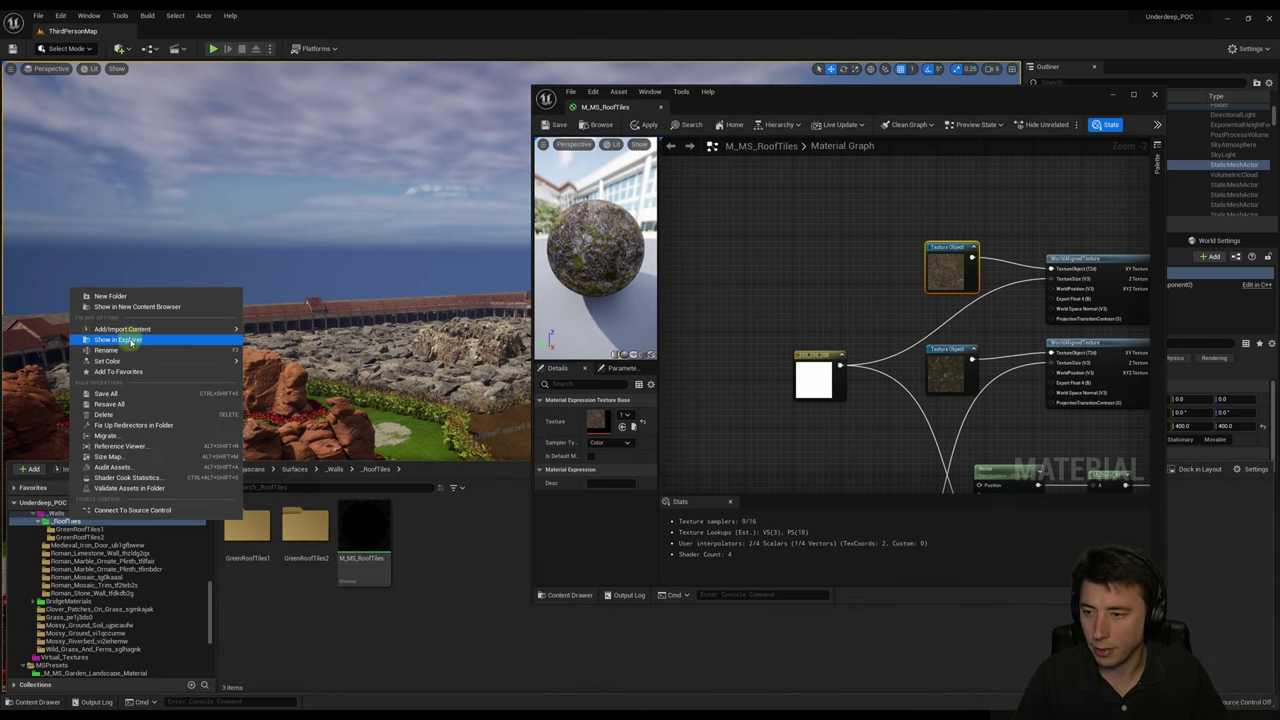
{"action": "left_click", "coordinate": [134, 306]}
{"action": "left_click_drag", "start_coordinate": [212, 132], "coordinate": [317, 148]}
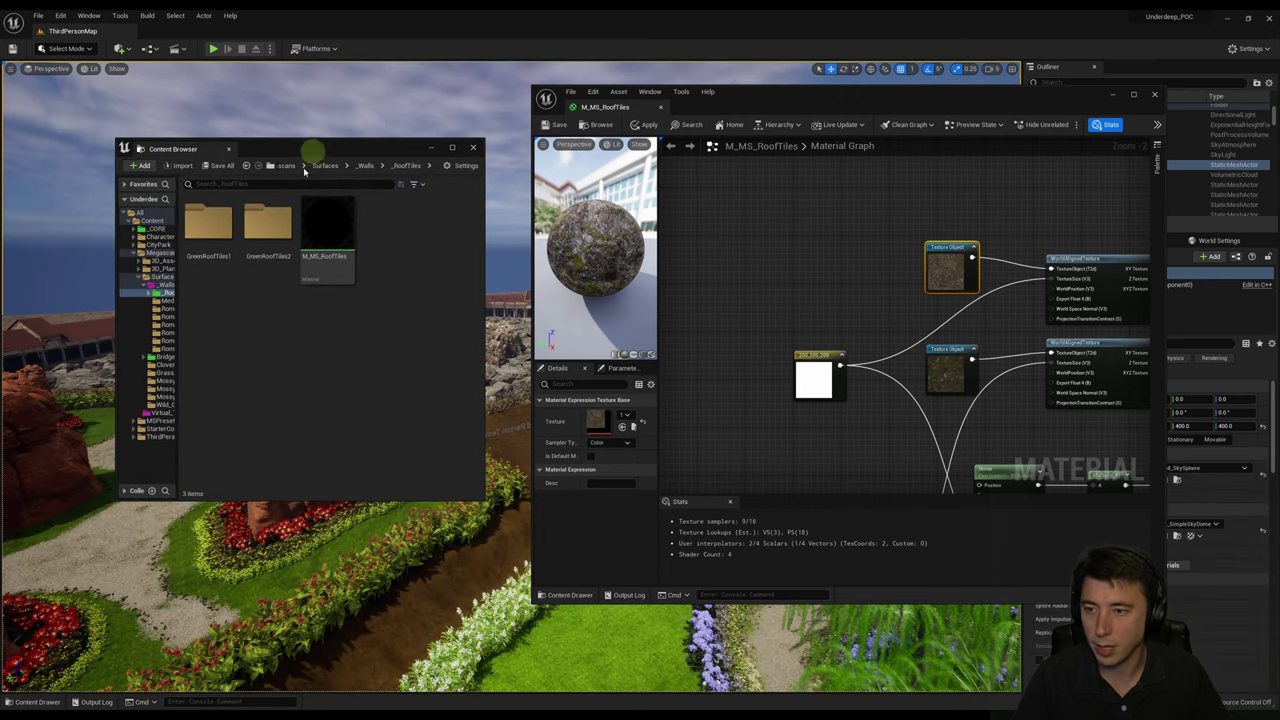
Assign GreenRoofTiles1_Albedo to the first color Texture Object and GreenRoofTiles1_Normal to the first normal Texture Object.
{"action": "double_click", "coordinate": [215, 233]}
{"action": "left_click_drag", "start_coordinate": [215, 233], "coordinate": [780, 283]}
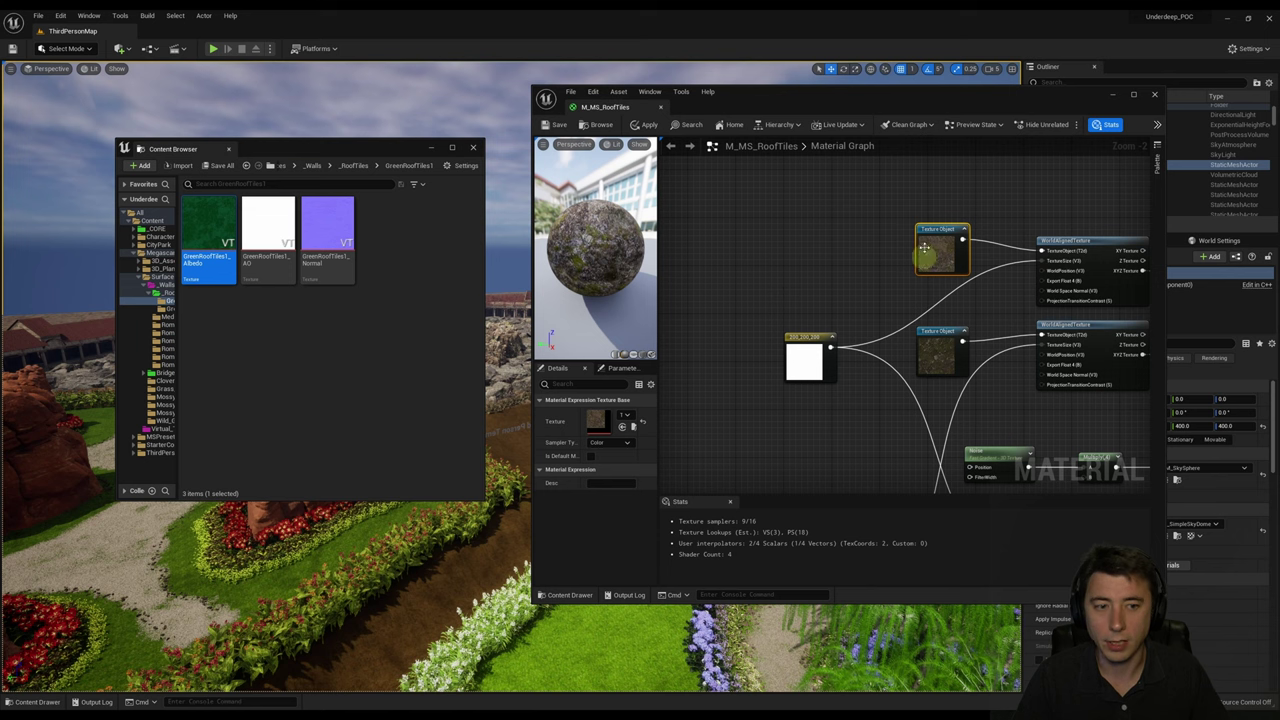
{"action": "left_click_drag", "start_coordinate": [209, 230], "coordinate": [598, 422]}
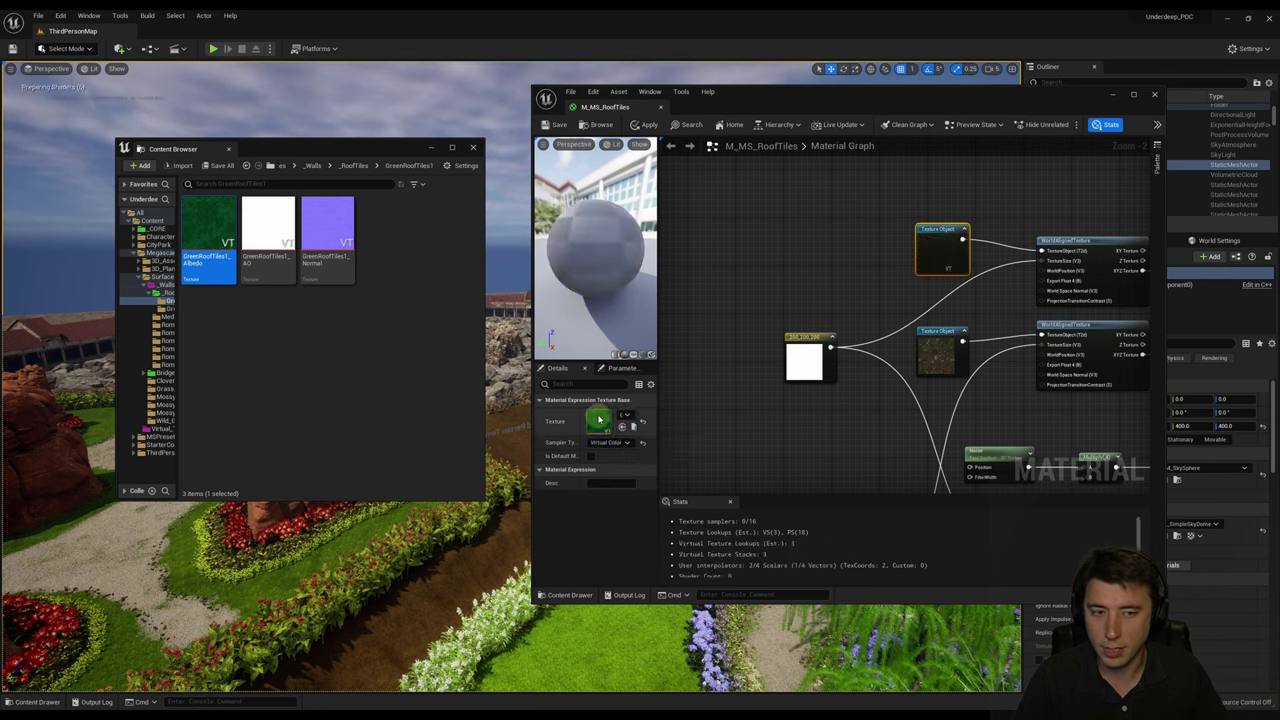
{"action": "right_click_drag", "start_coordinate": [751, 400], "coordinate": [804, 257]}
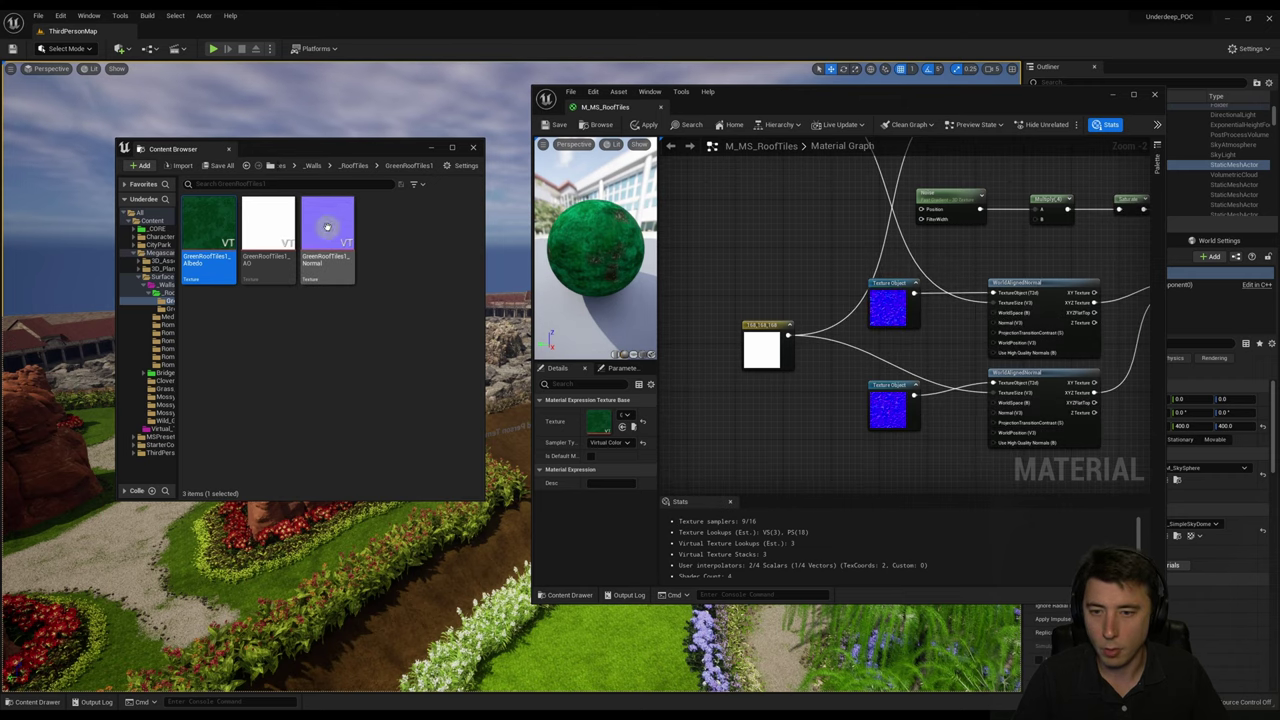
{"action": "left_click", "coordinate": [905, 308]}
{"action": "left_click_drag", "start_coordinate": [315, 225], "coordinate": [598, 421]}
Assign GreenRoofTiles1_AO to the Texture Sample that feeds the material function's AO input.
{"action": "right_click_drag", "start_coordinate": [1135, 335], "coordinate": [800, 391]}
{"action": "right_click_drag", "start_coordinate": [955, 337], "coordinate": [955, 420]}
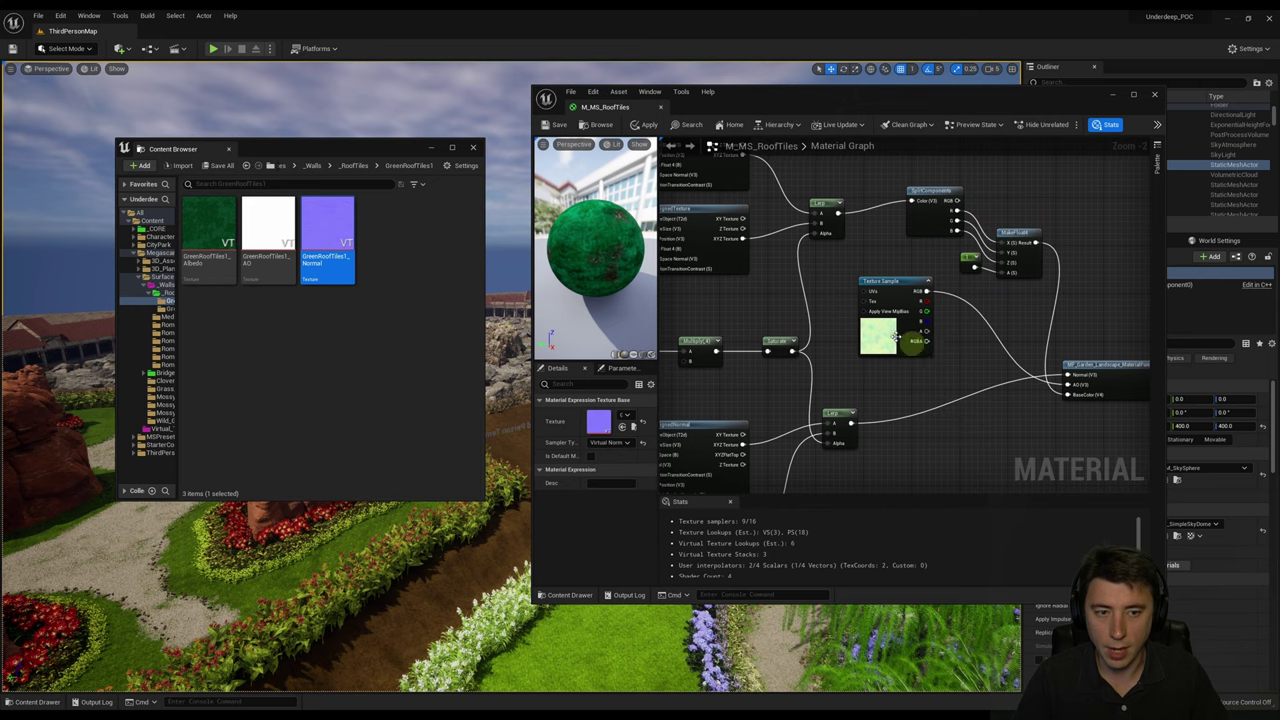
{"action": "left_click", "coordinate": [905, 310]}
{"action": "left_click_drag", "start_coordinate": [268, 238], "coordinate": [609, 505]}
Assign GreenRoofTiles2_Albedo from the GreenRoofTiles2 folder to the second color Texture Object.
{"action": "right_click_drag", "start_coordinate": [754, 387], "coordinate": [1044, 414]}
{"action": "scroll", "coordinate": [1044, 414], "scroll_direction": "down", "scroll_amount": 1}
{"action": "left_click", "coordinate": [352, 323]}
{"action": "left_click", "coordinate": [353, 165]}
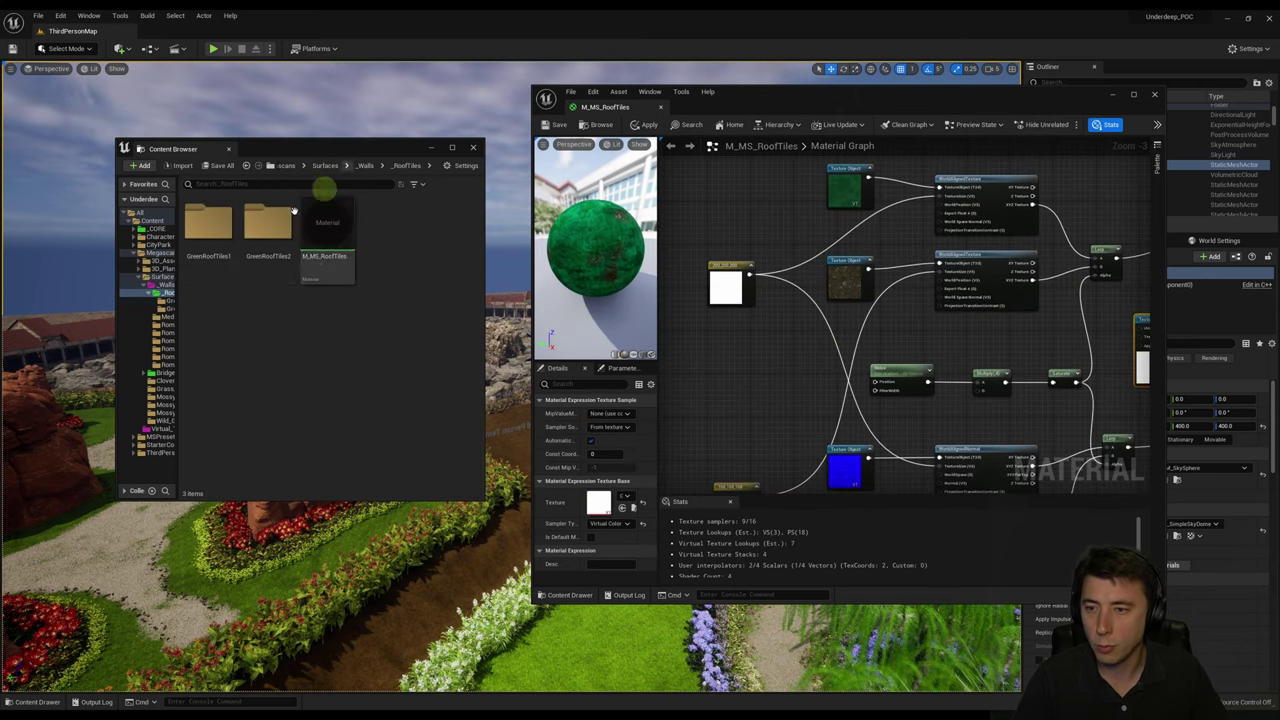
{"action": "double_click", "coordinate": [267, 225]}
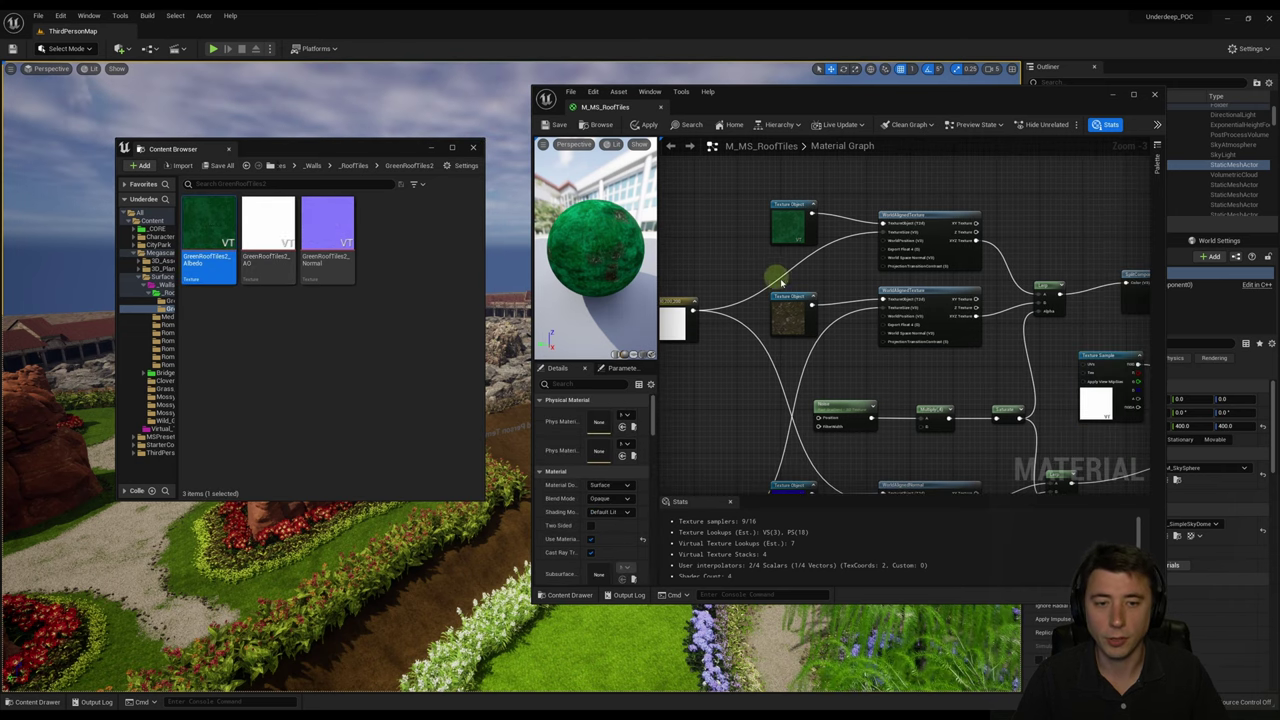
{"action": "left_click", "coordinate": [795, 318]}
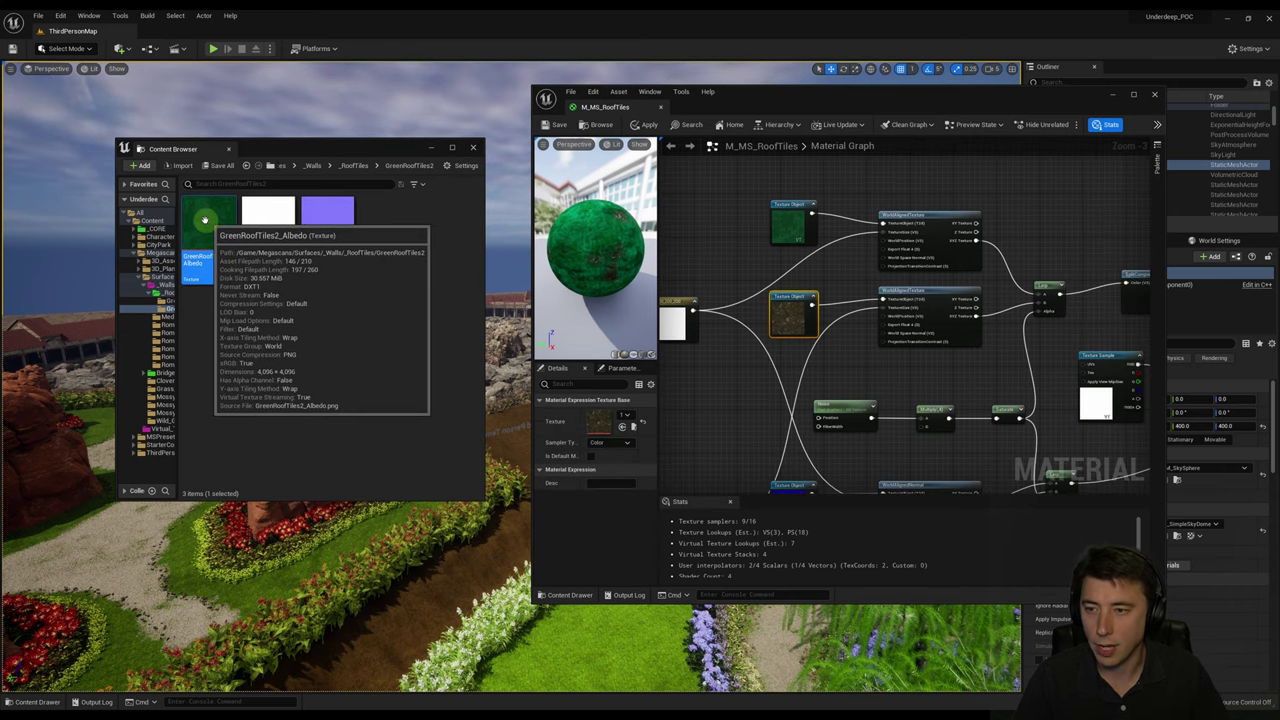
{"action": "left_click_drag", "start_coordinate": [205, 220], "coordinate": [602, 425]}
Assign GreenRoofTiles2_Normal to the second normal Texture Object and apply the material changes.
{"action": "right_click_drag", "start_coordinate": [740, 430], "coordinate": [718, 285]}
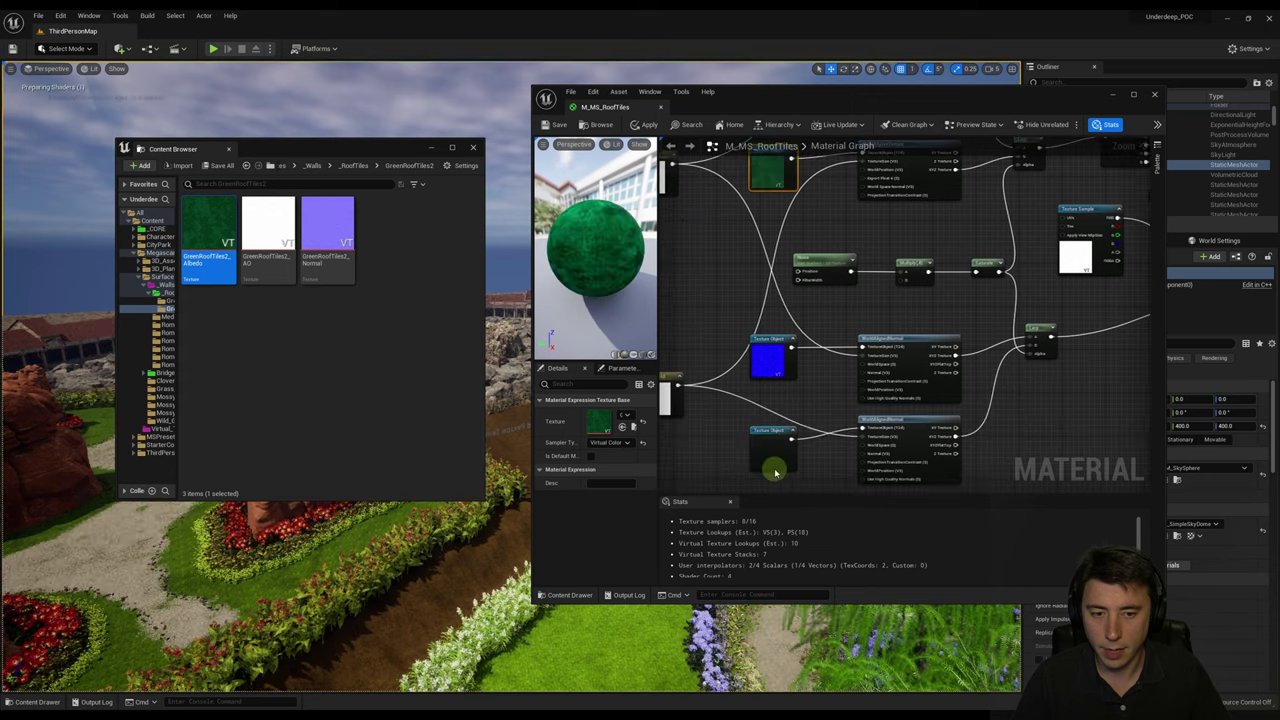
{"action": "left_click", "coordinate": [774, 465]}
{"action": "right_click_drag", "start_coordinate": [708, 418], "coordinate": [708, 321]}
{"action": "left_click_drag", "start_coordinate": [325, 222], "coordinate": [599, 422]}
{"action": "right_click_drag", "start_coordinate": [1140, 145], "coordinate": [973, 224]}
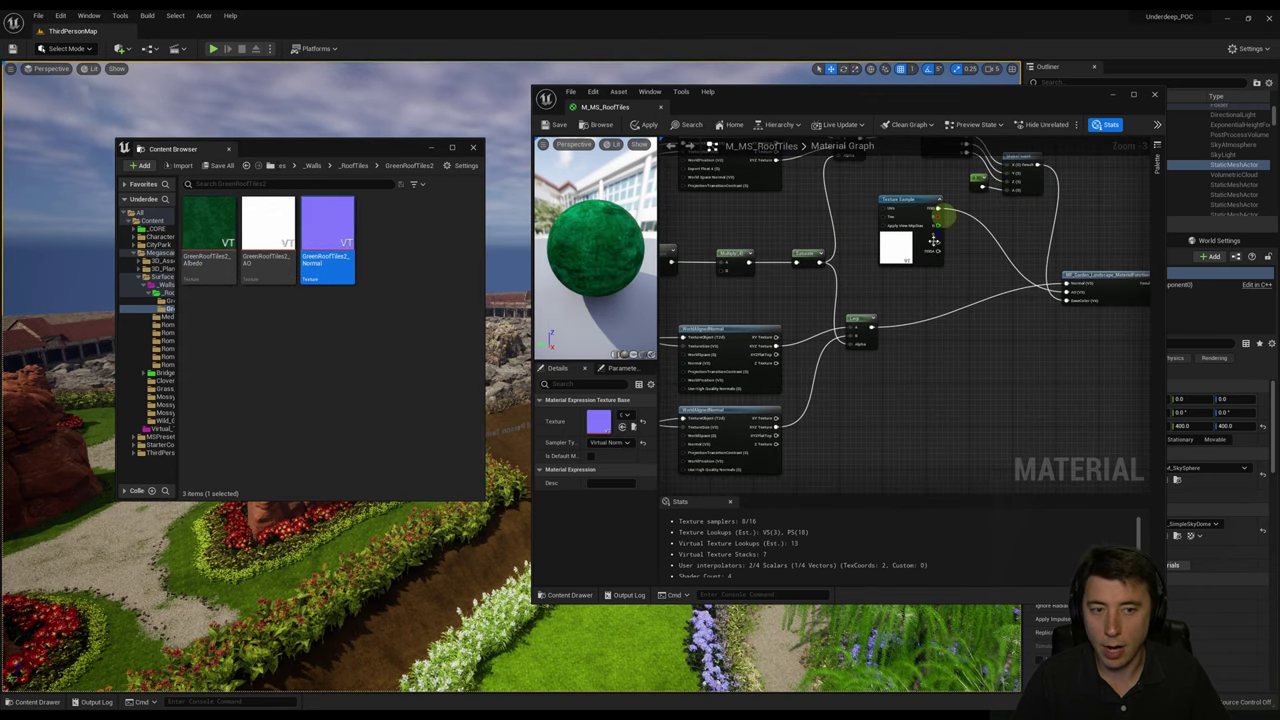
{"action": "right_click_drag", "start_coordinate": [873, 264], "coordinate": [878, 271]}
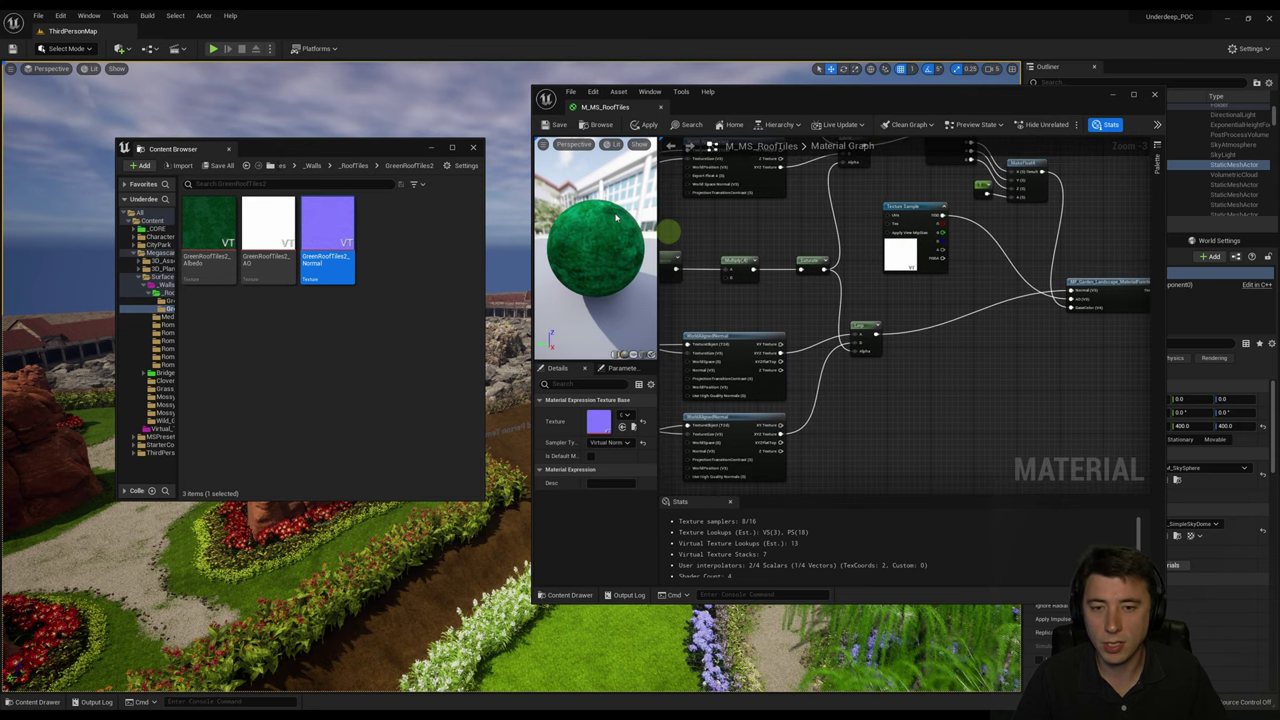
{"action": "right_click_drag", "start_coordinate": [689, 215], "coordinate": [731, 239]}
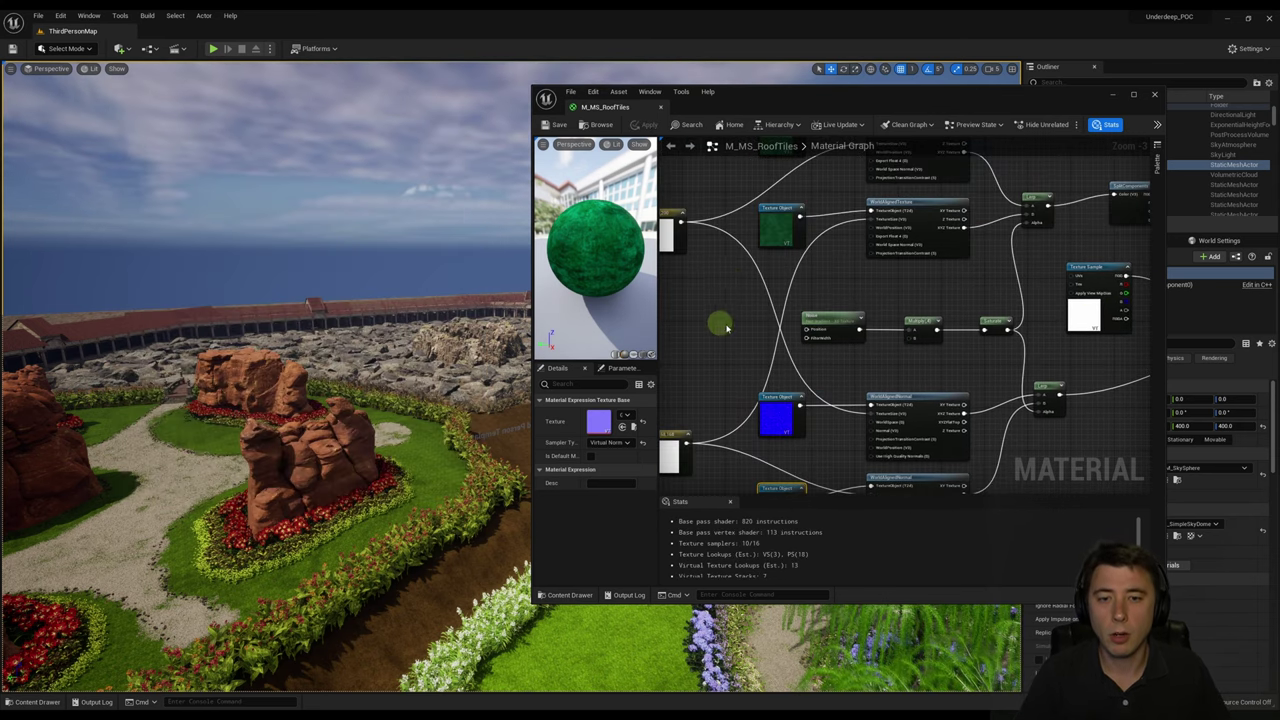
{"action": "right_click_drag", "start_coordinate": [727, 328], "coordinate": [762, 317]}
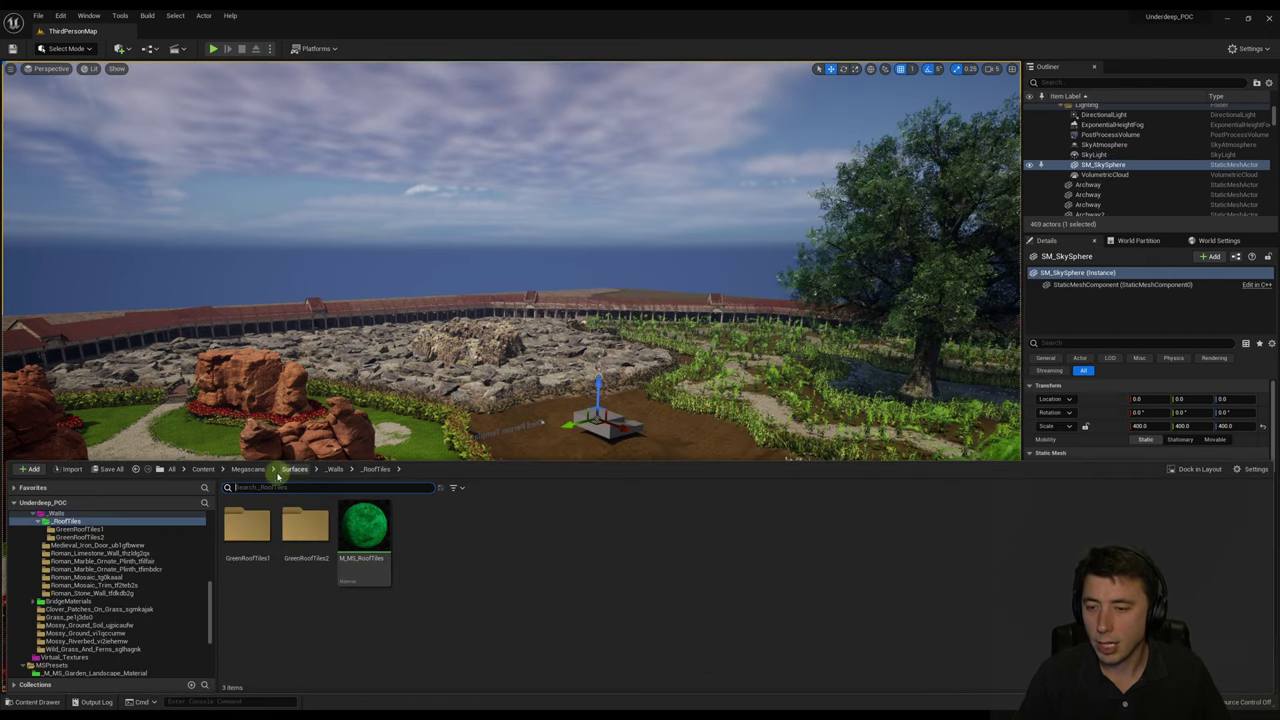
Place the S_Roof_Tile_tmrkdgcjw_lod5 mesh from Megascans/3D_Assets/_Walls into the level and focus on it.
{"action": "left_click", "coordinate": [248, 469]}
{"action": "double_click", "coordinate": [252, 528]}
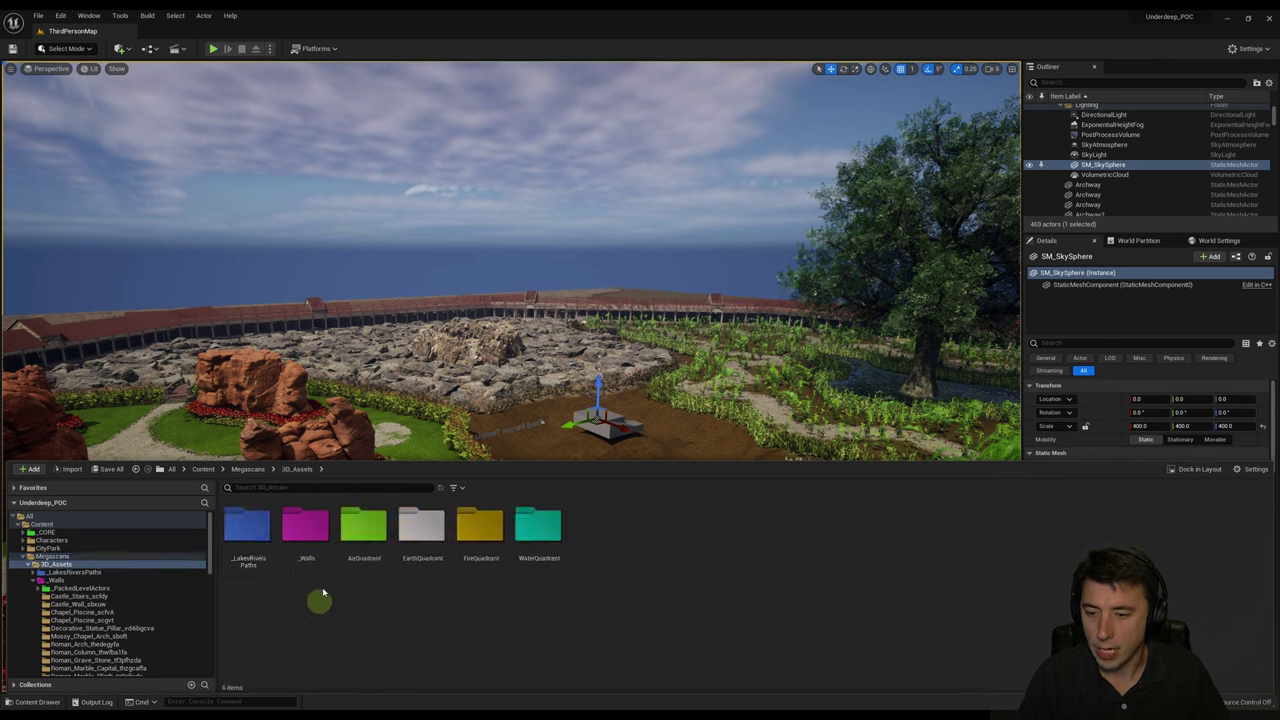
{"action": "double_click", "coordinate": [305, 527]}
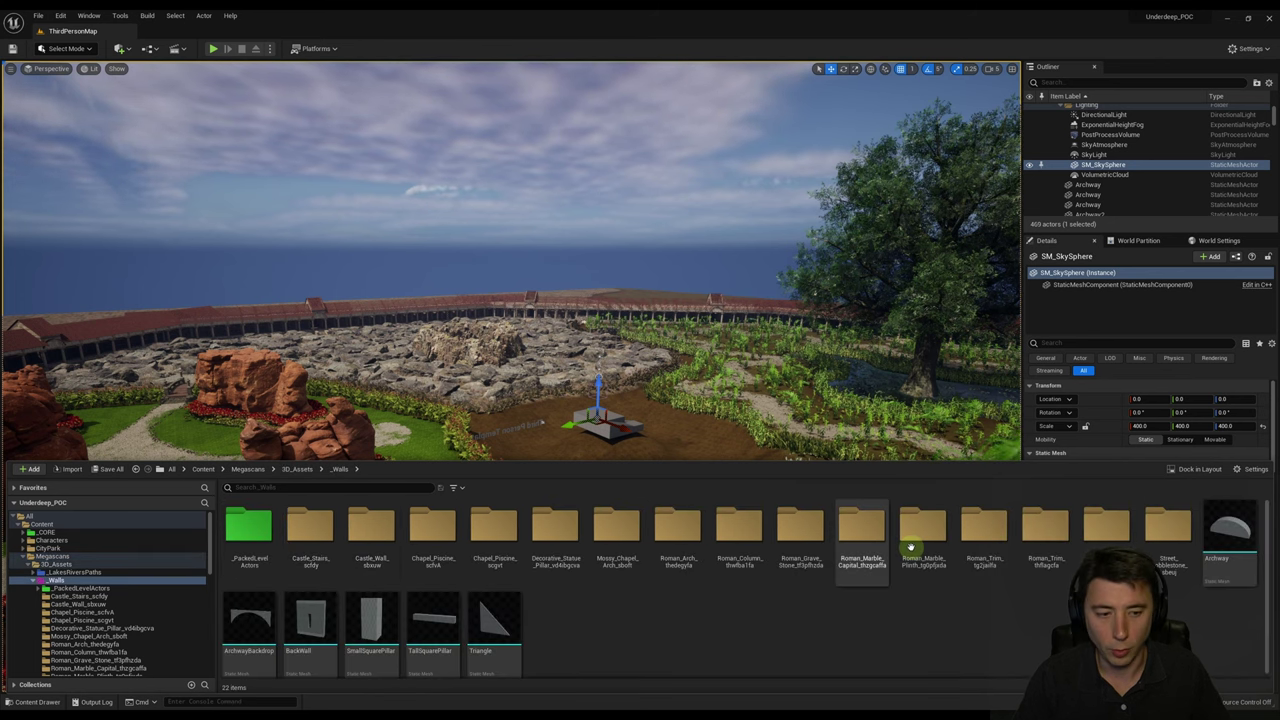
{"action": "double_click", "coordinate": [1108, 528]}
{"action": "left_click_drag", "start_coordinate": [360, 530], "coordinate": [566, 522]}
{"action": "key", "text": "f"}
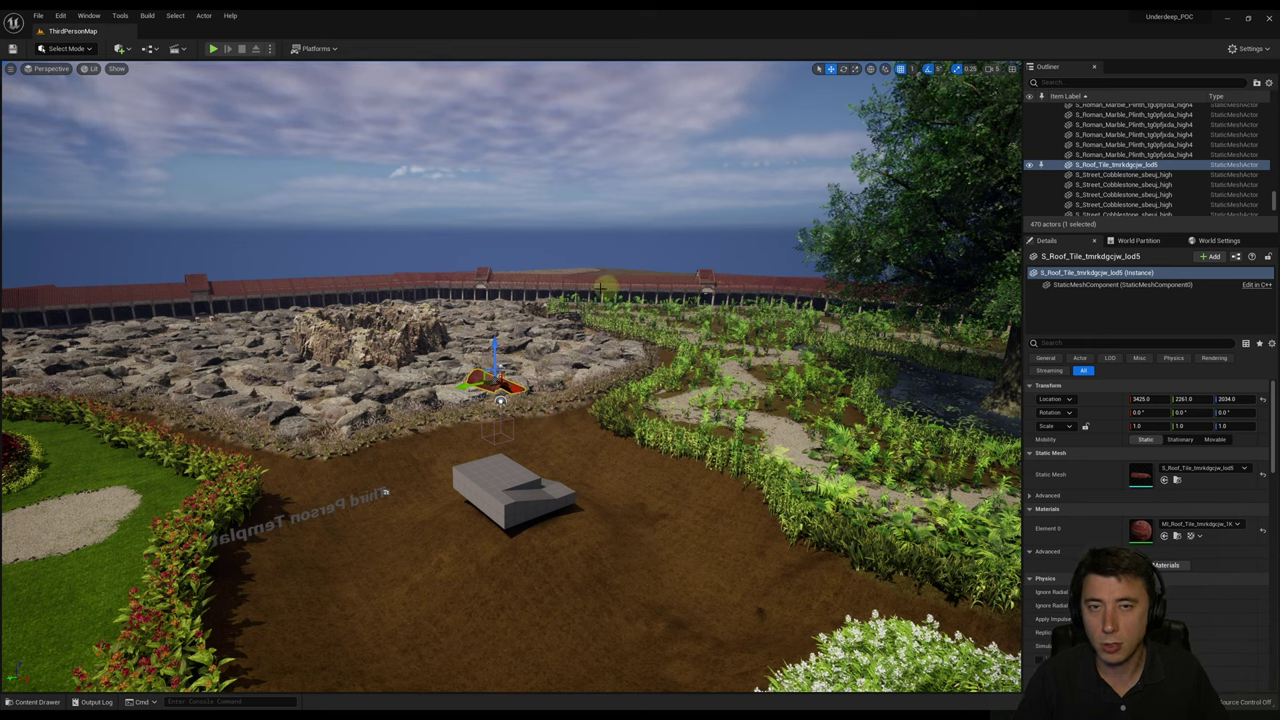
Set the placed roof tile's scale to 5 on all three axes.
{"action": "left_click", "coordinate": [1139, 426]}
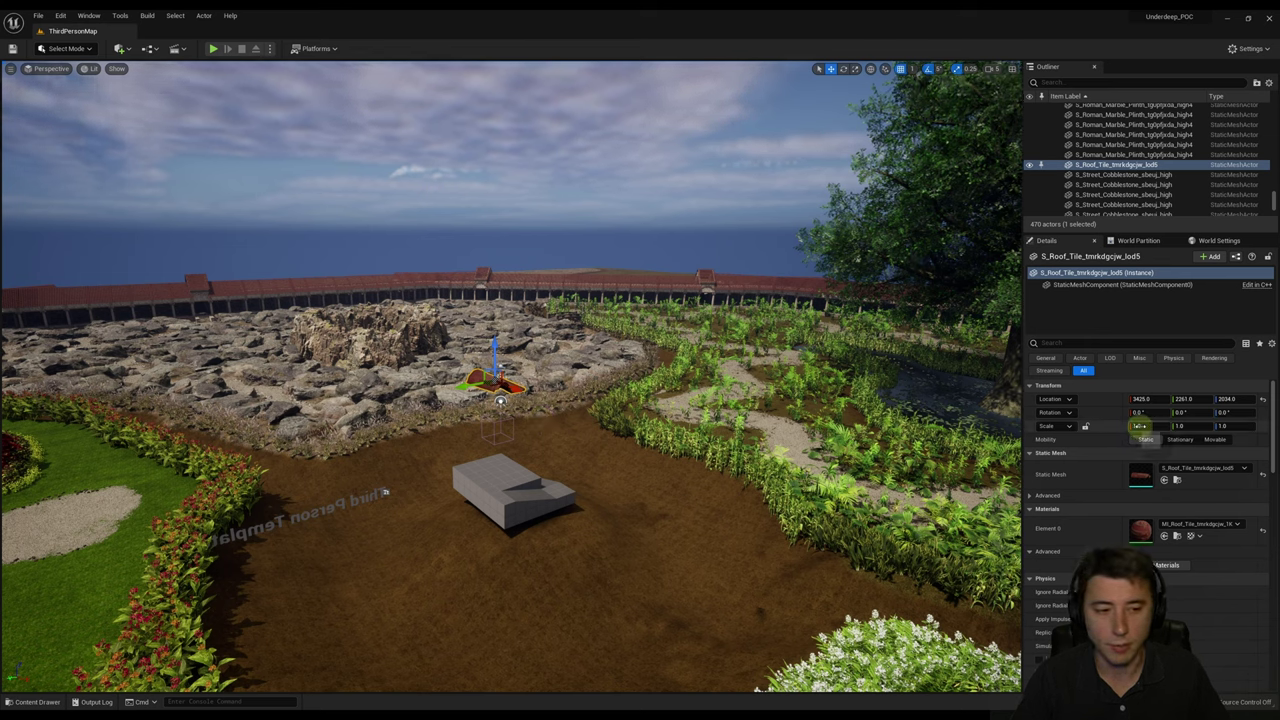
{"action": "type", "text": "5"}
{"action": "key", "text": "Tab"}
{"action": "type", "text": "5"}
{"action": "key", "text": "Tab"}
{"action": "type", "text": "5"}
{"action": "key", "text": "Return"}
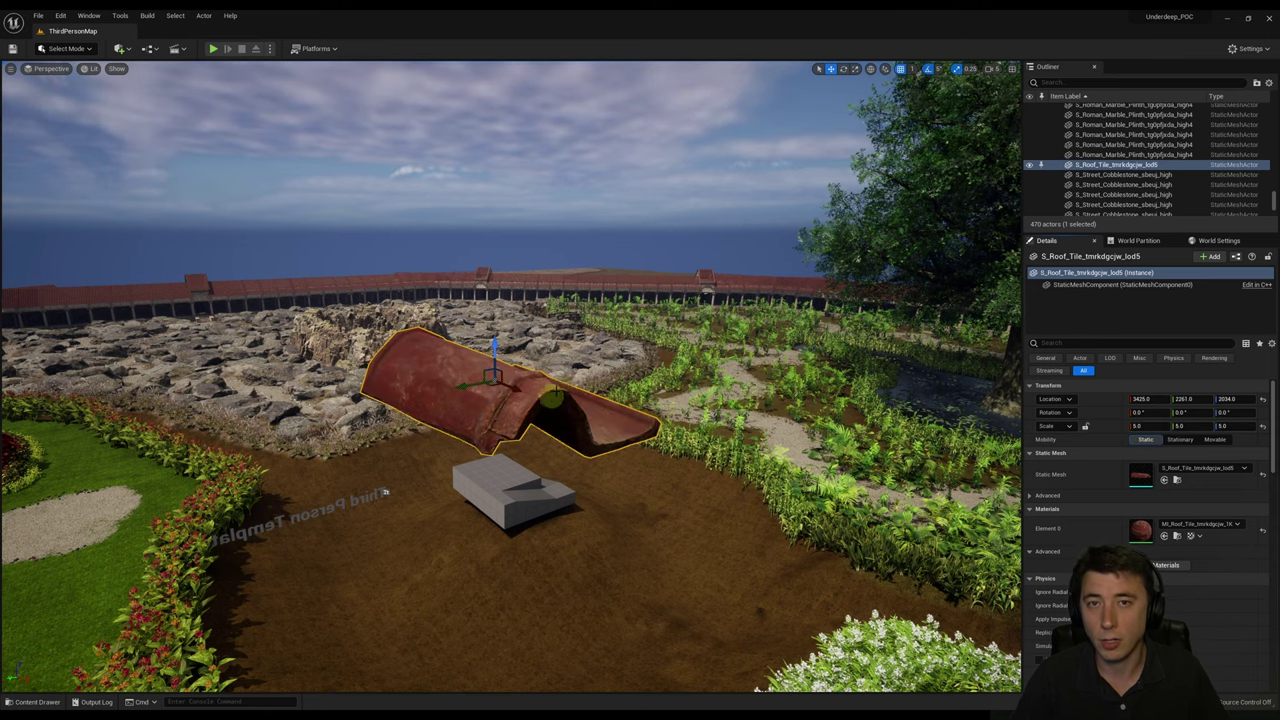
Assign the M_MS_RoofTiles material from Surfaces/_Walls/_RoofTiles to Element 0 of the placed roof tile.
{"action": "key", "text": "ctrl+space"}
{"action": "double_click", "coordinate": [374, 534]}
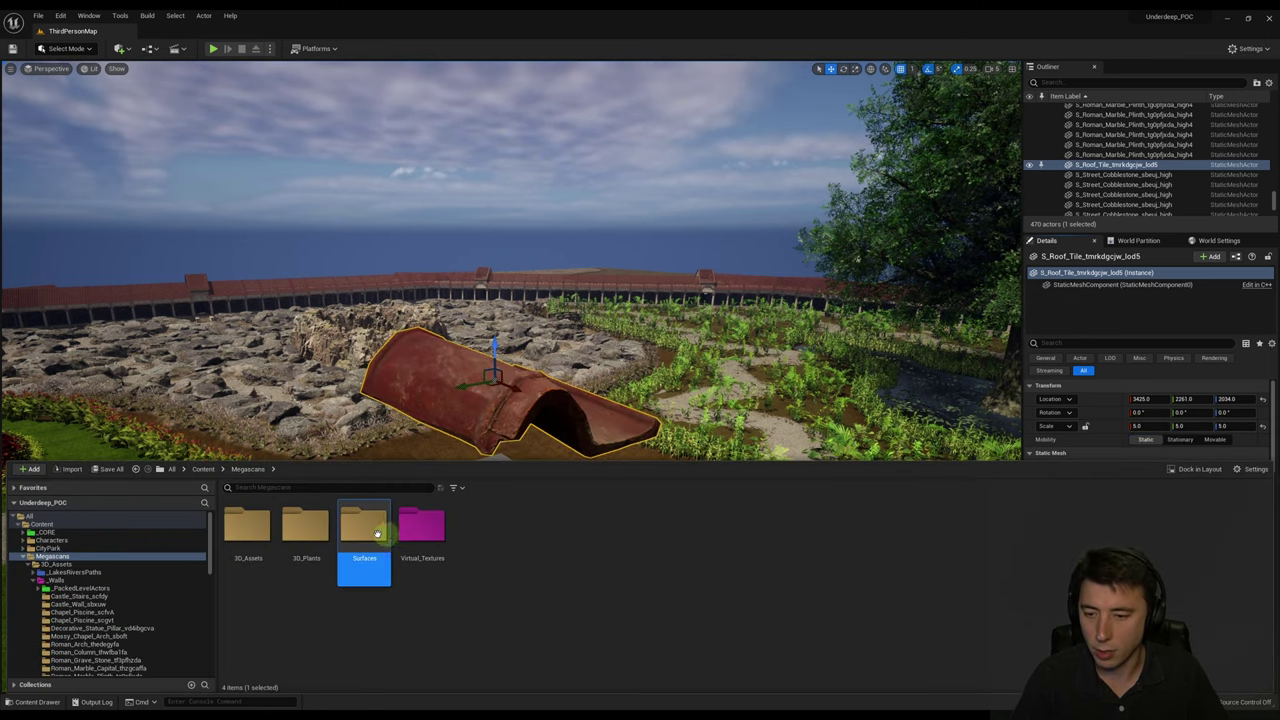
{"action": "double_click", "coordinate": [247, 525]}
{"action": "double_click", "coordinate": [247, 525]}
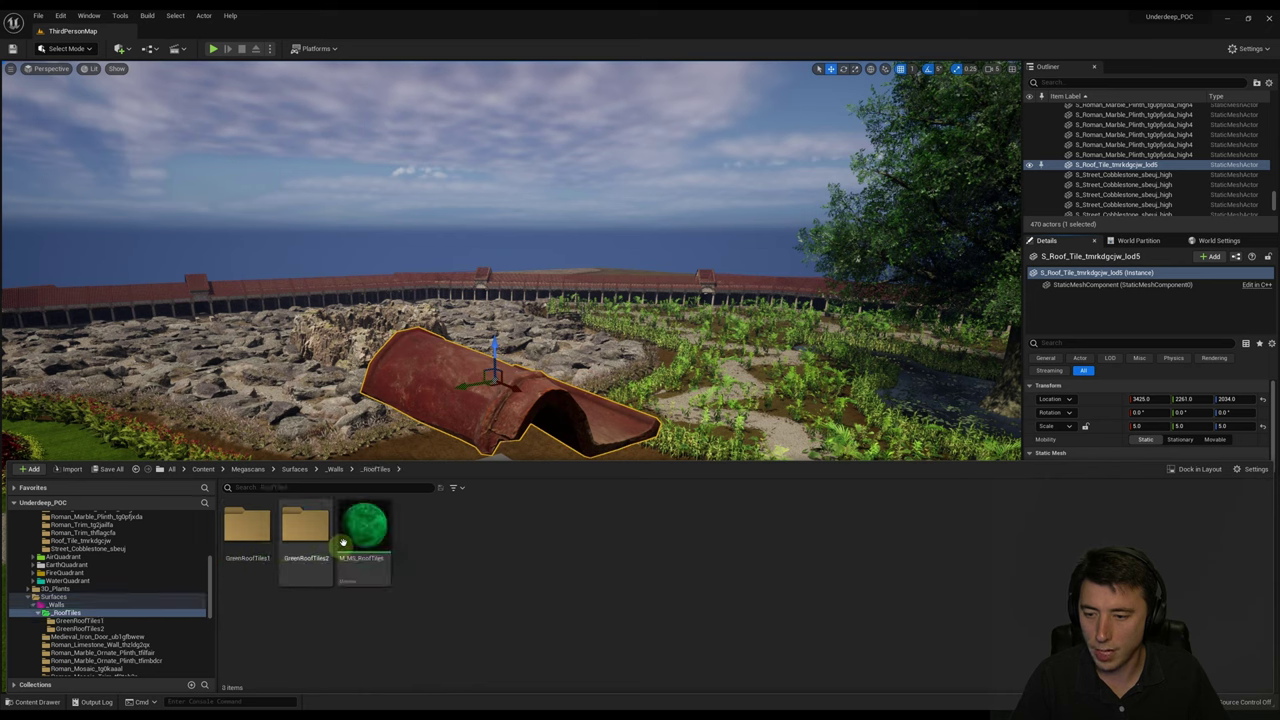
{"action": "scroll", "coordinate": [1075, 427], "scroll_direction": "down", "scroll_amount": 3}
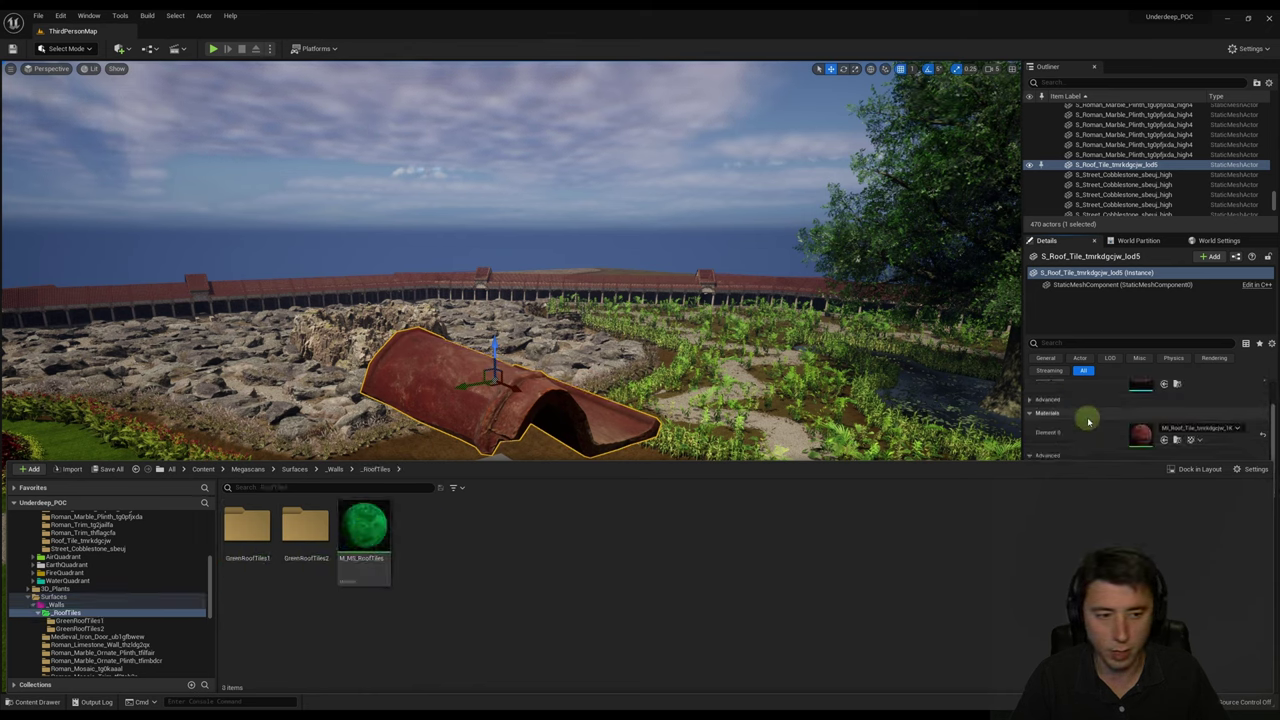
{"action": "left_click_drag", "start_coordinate": [364, 527], "coordinate": [1150, 435]}
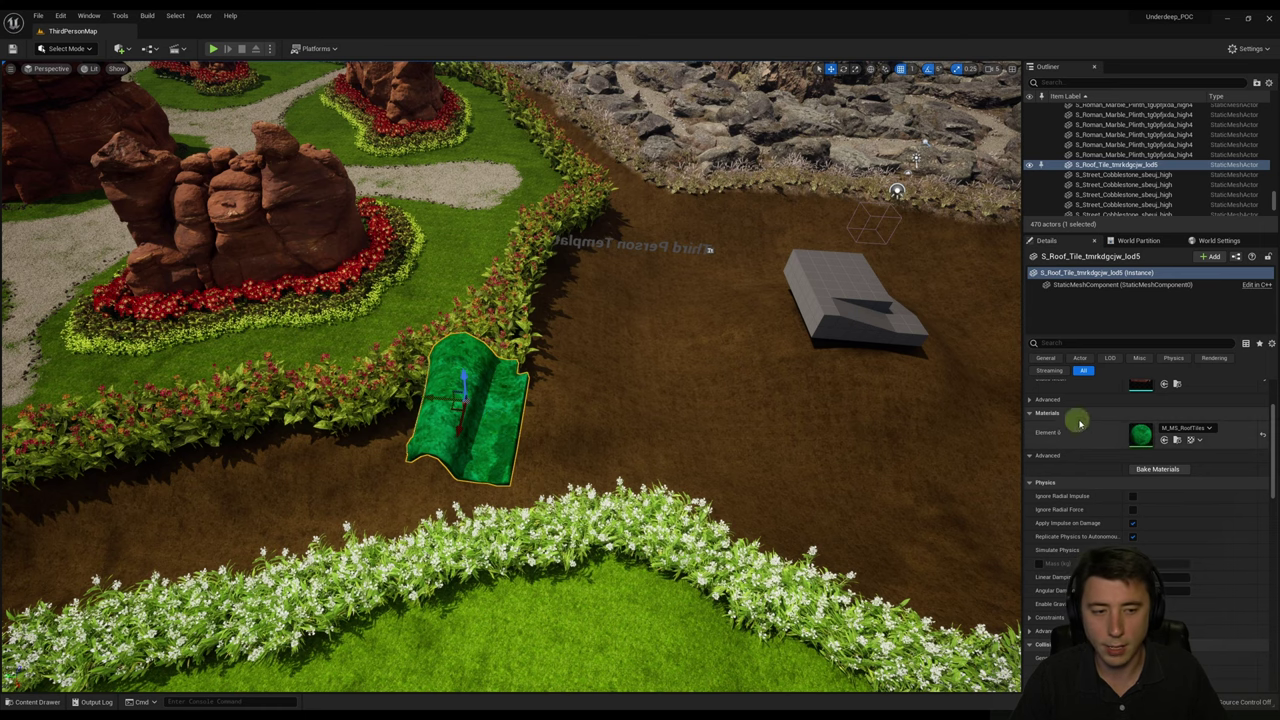
Set both Brightness Curve and RGBCurve of the GreenRoofTiles1_Albedo texture to 1.2 and save it.
{"action": "key", "text": "ctrl+space"}
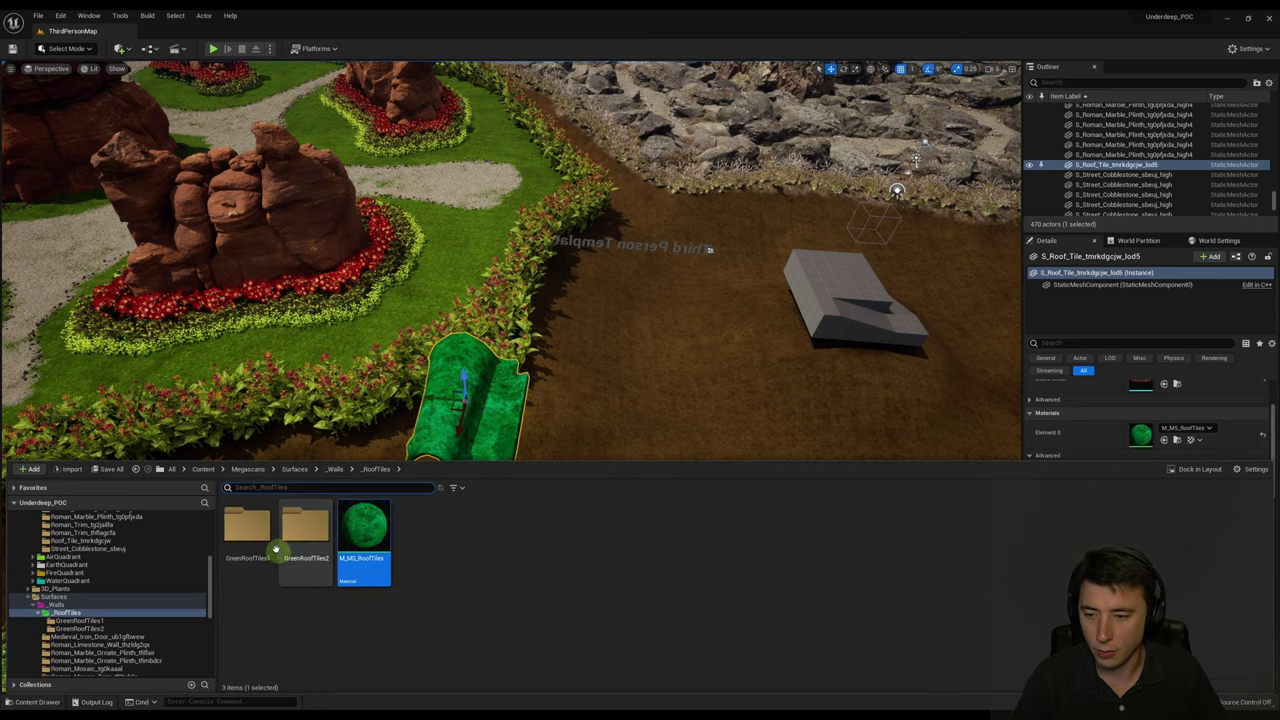
{"action": "double_click", "coordinate": [250, 530]}
{"action": "double_click", "coordinate": [254, 524]}
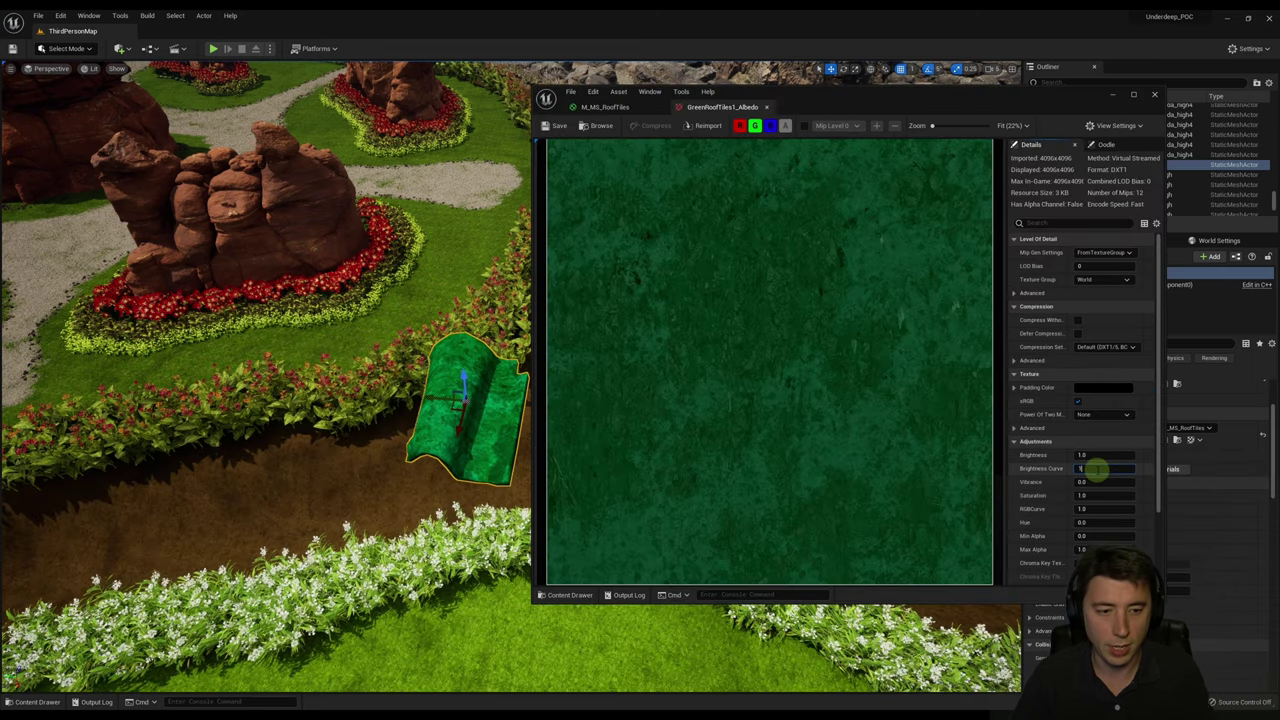
{"action": "key", "text": "Tab"}
{"action": "key", "text": "Tab"}
{"action": "key", "text": "Tab"}
{"action": "type", "text": "1"}
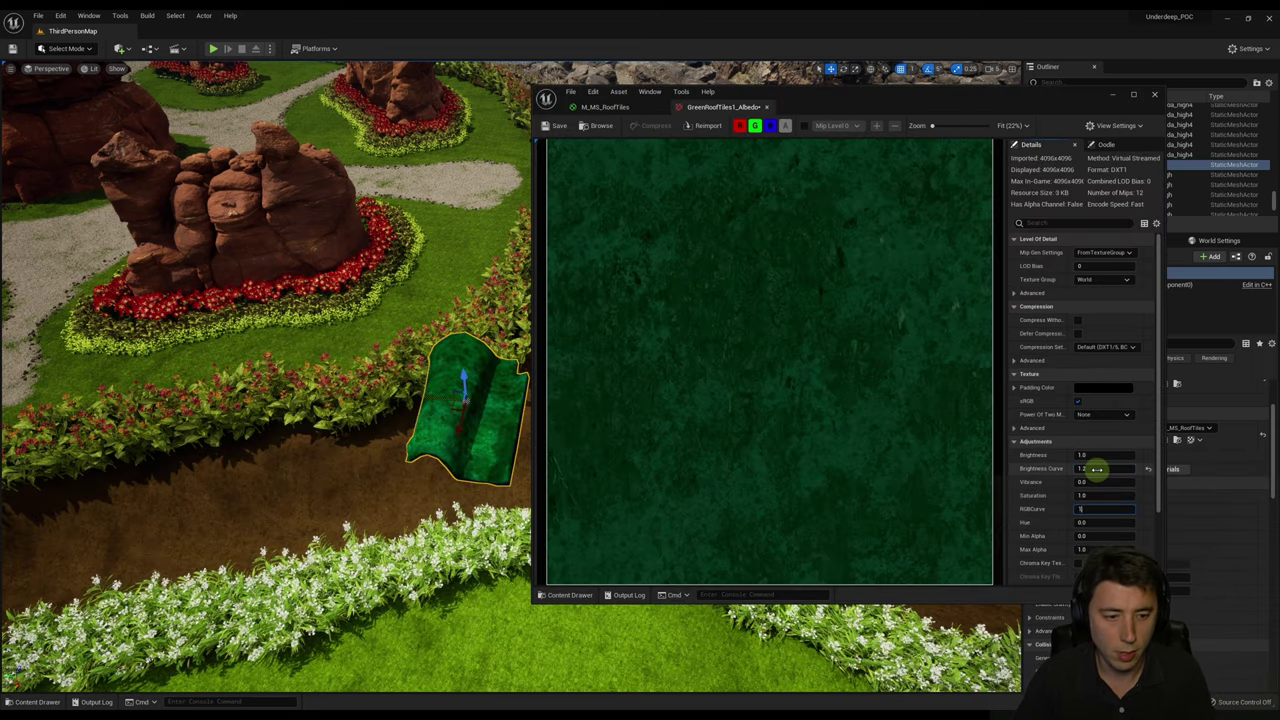
{"action": "type", "text": "1.2"}
{"action": "key", "text": "Tab"}
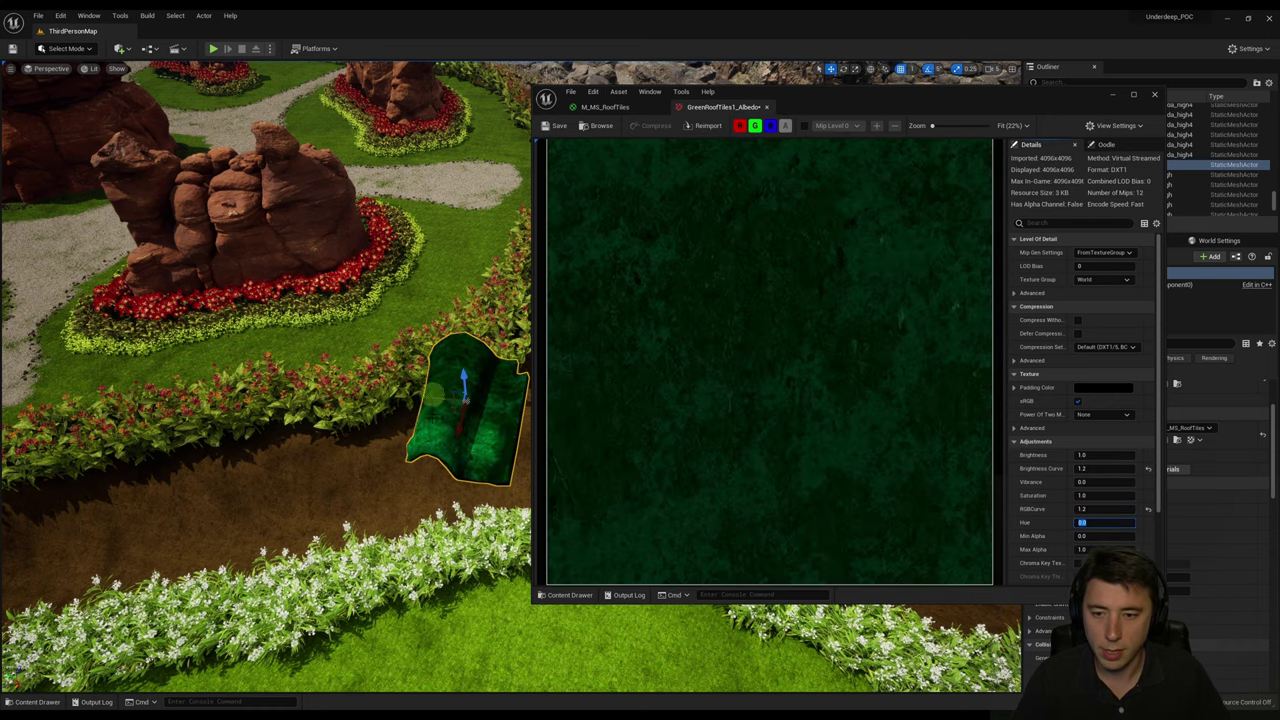
{"action": "left_click", "coordinate": [557, 127]}
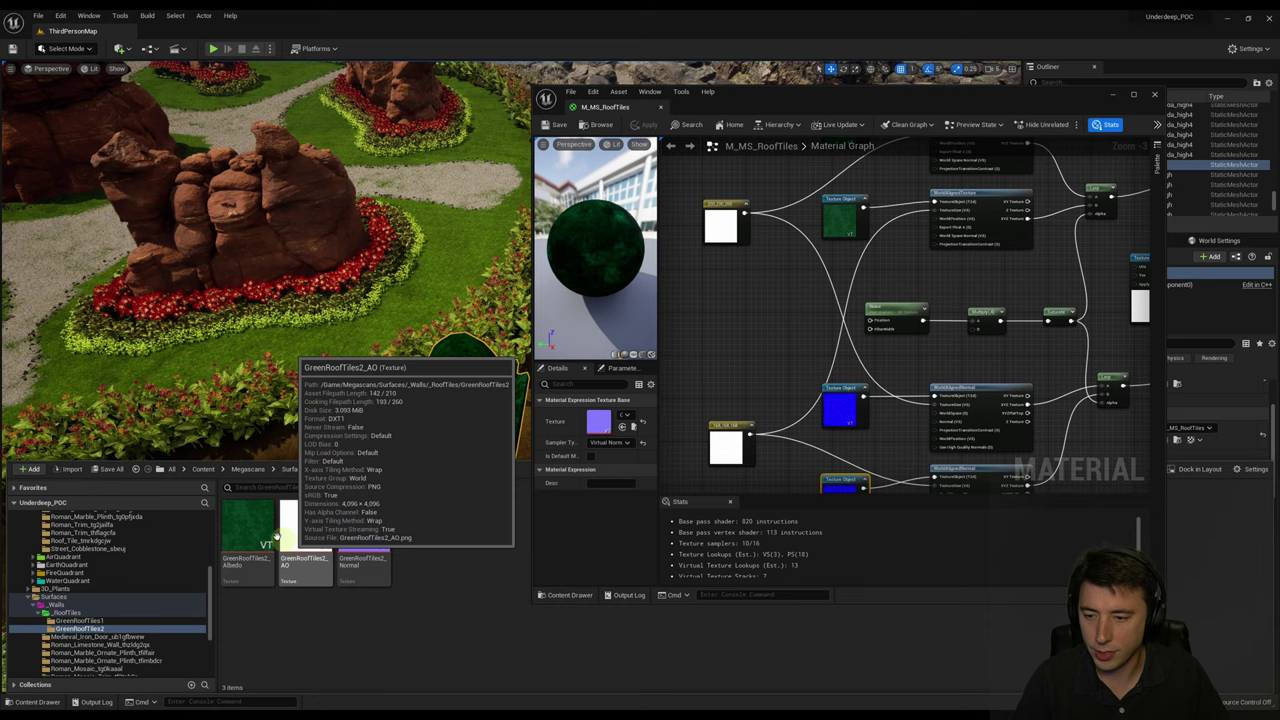
Set the Brightness Curve of the GreenRoofTiles2_Albedo texture to 1.1.
{"action": "double_click", "coordinate": [252, 527]}
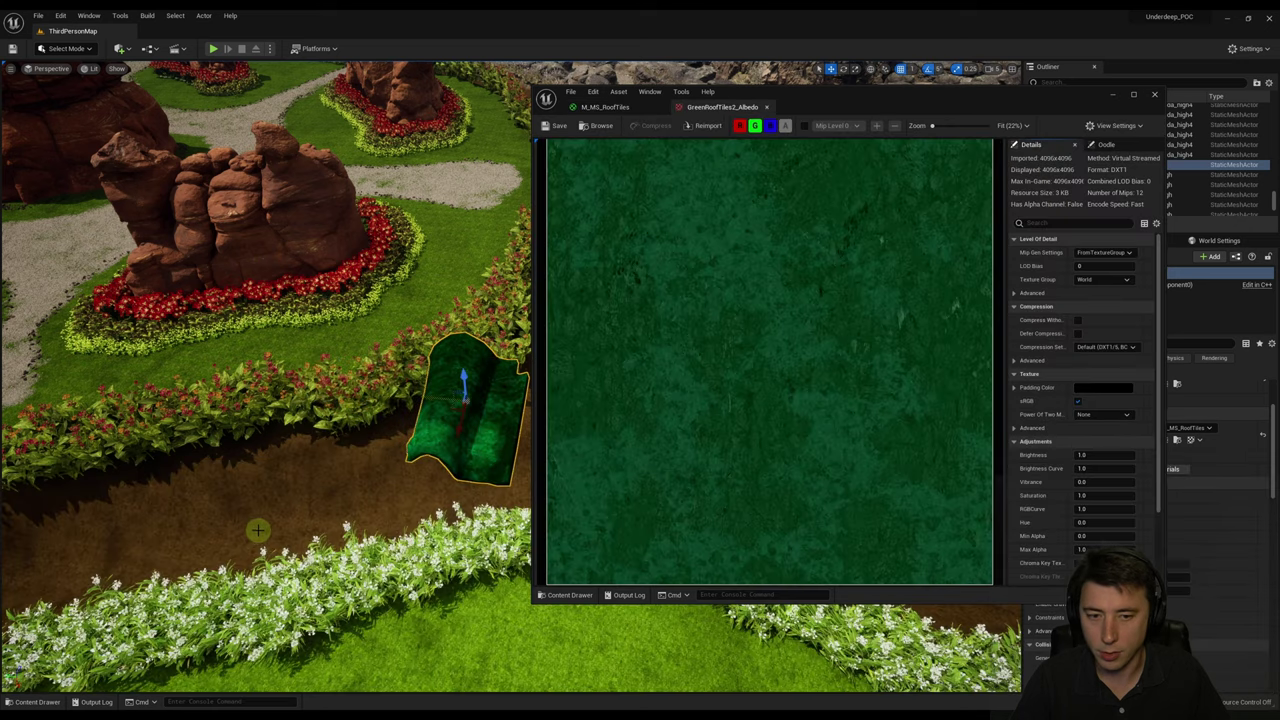
{"action": "left_click", "coordinate": [1090, 468]}
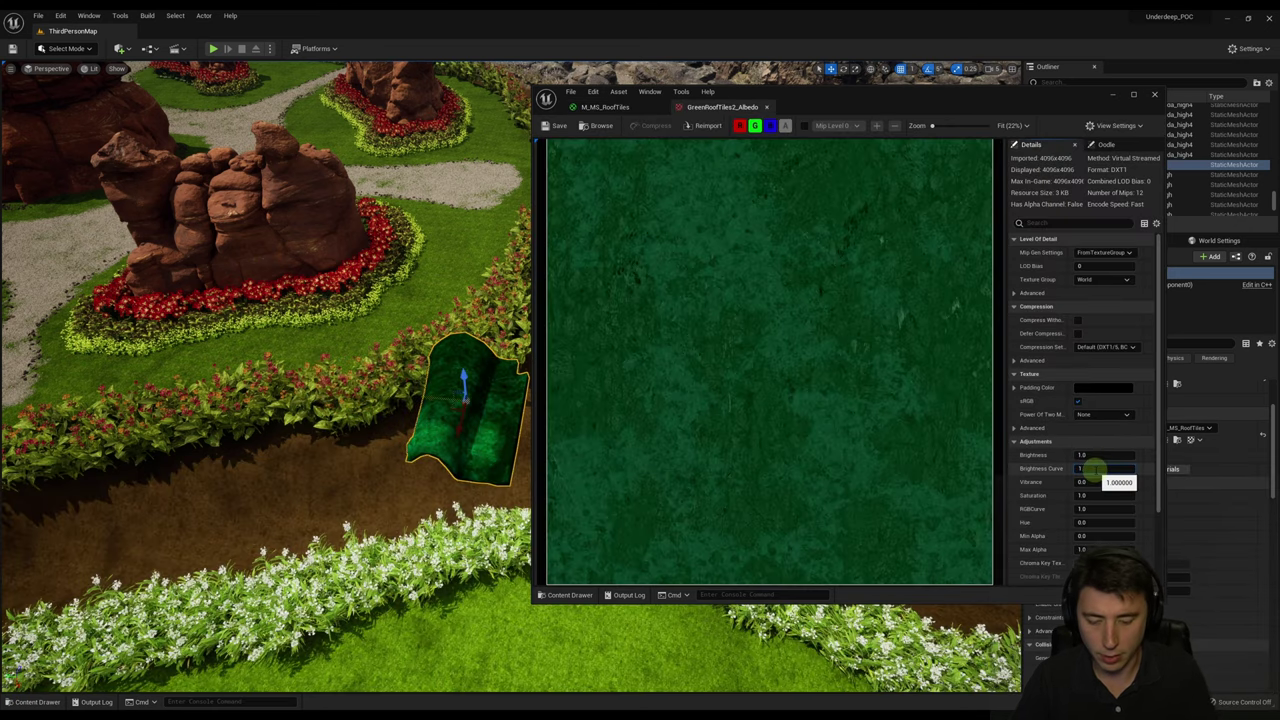
{"action": "type", "text": "1.1"}
{"action": "key", "text": "Tab"}
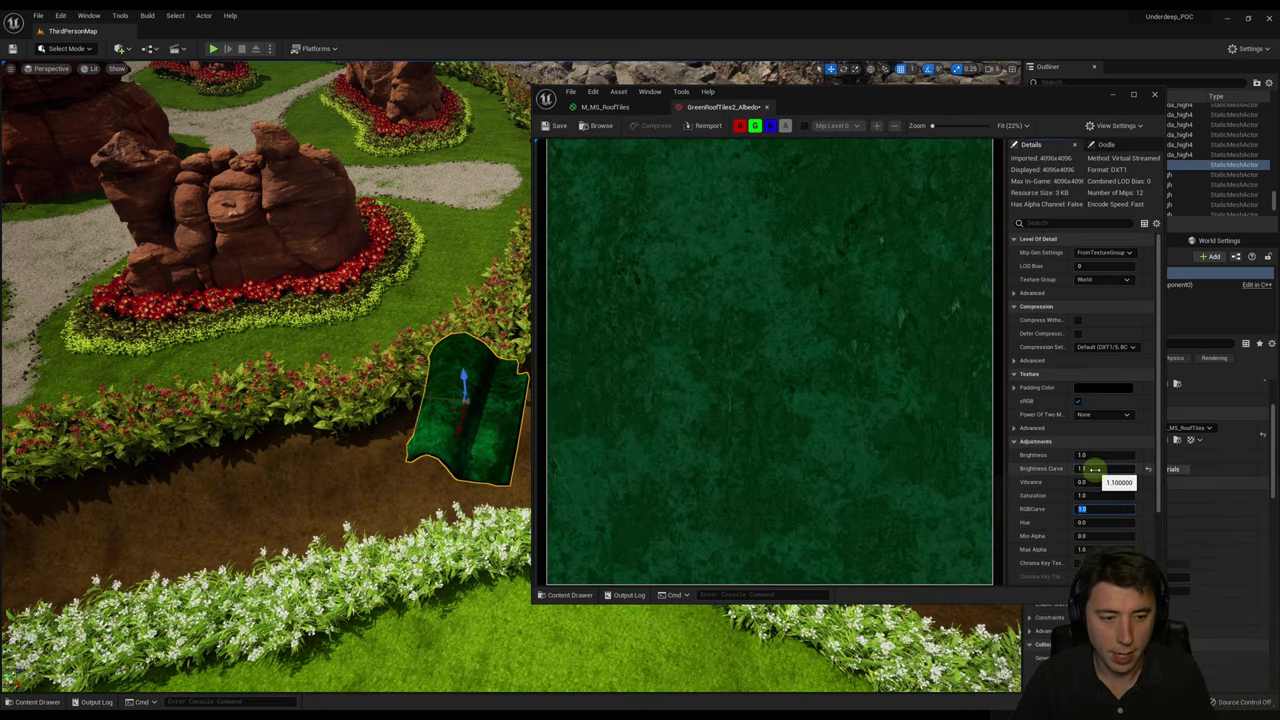
{"action": "key", "text": "Tab"}
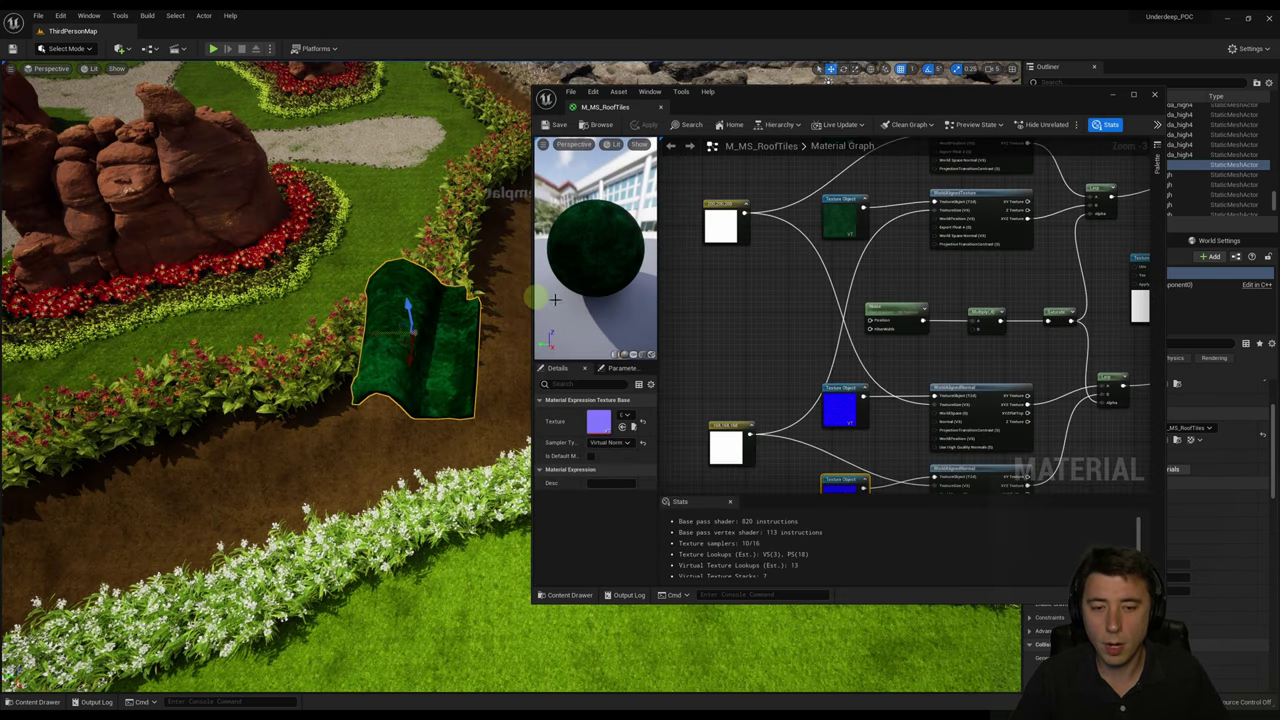
Try a texture size of 400 on all three channels of the upper constant vector in the M_MS_RoofTiles graph.
{"action": "right_click_drag", "start_coordinate": [755, 355], "coordinate": [795, 322]}
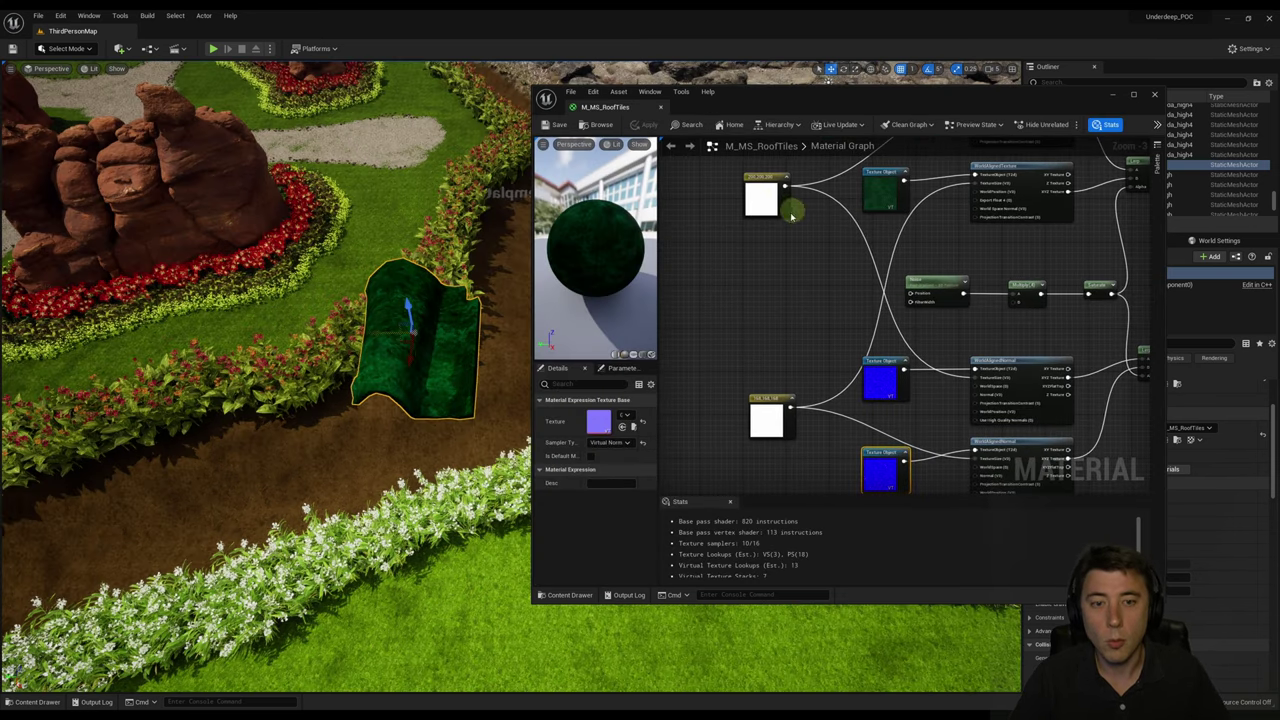
{"action": "right_click_drag", "start_coordinate": [771, 256], "coordinate": [748, 327]}
{"action": "left_click", "coordinate": [758, 249]}
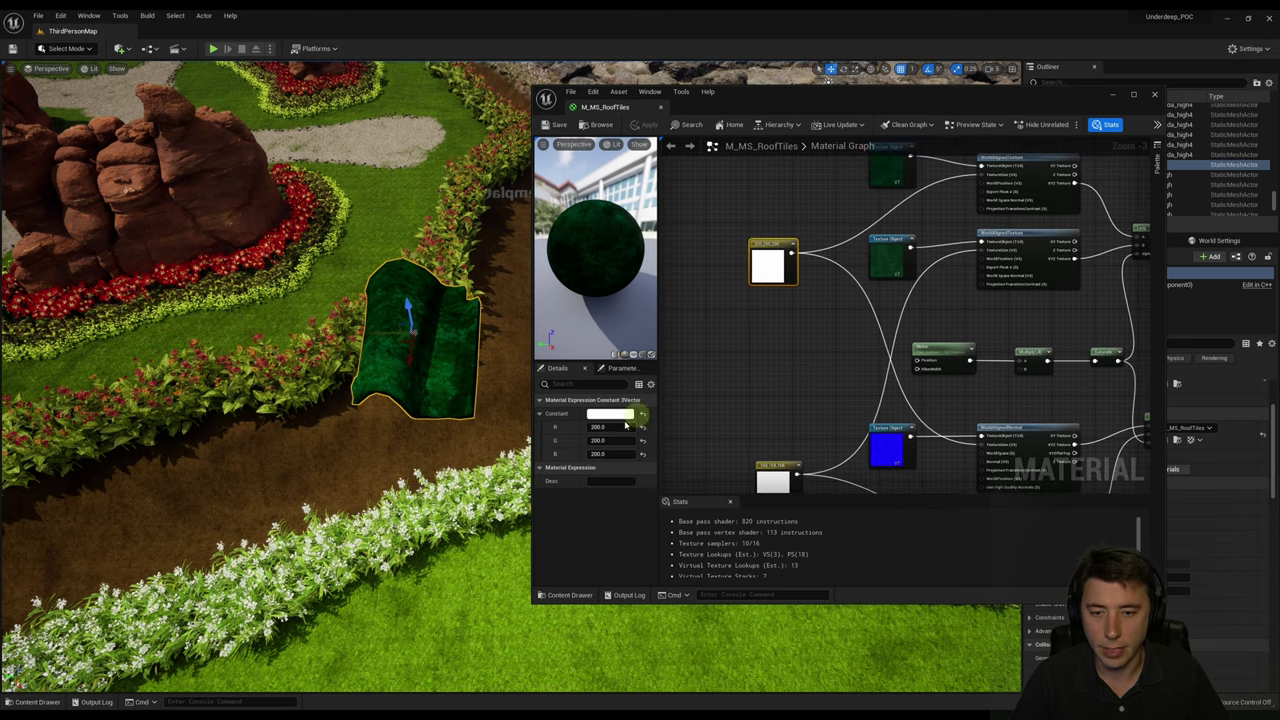
{"action": "left_click", "coordinate": [610, 427]}
{"action": "type", "text": "40"}
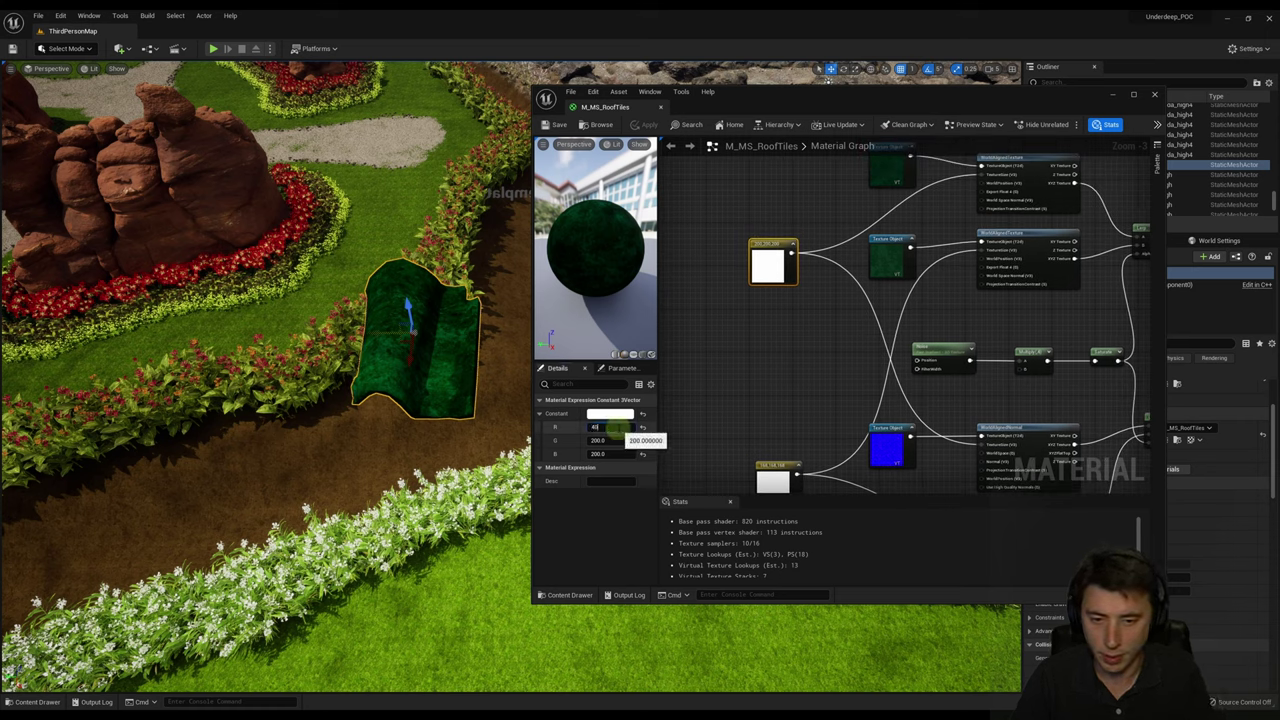
{"action": "type", "text": "0"}
{"action": "key", "text": "Tab"}
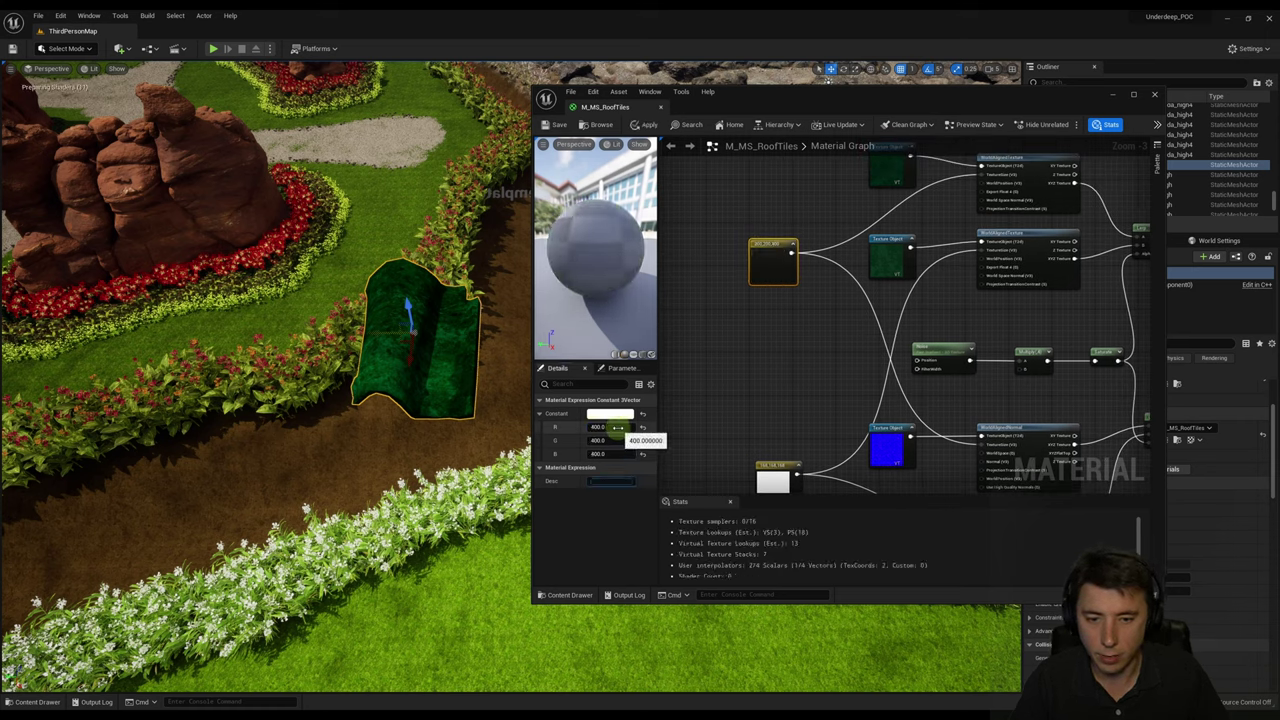
Try 330 on all three channels of the lower constant vector, save the material and inspect the roof tile.
{"action": "right_click_drag", "start_coordinate": [768, 418], "coordinate": [763, 366]}
{"action": "left_click", "coordinate": [771, 429]}
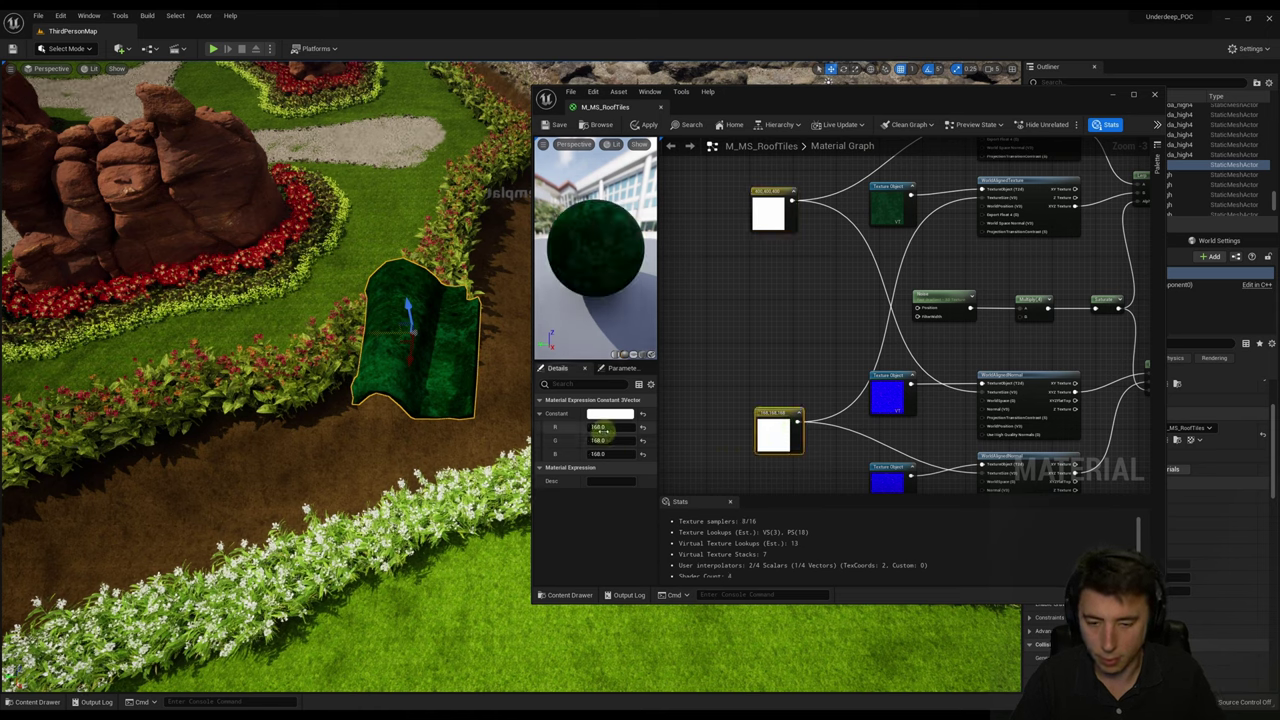
{"action": "type", "text": "300"}
{"action": "key", "text": "Tab"}
{"action": "type", "text": "300"}
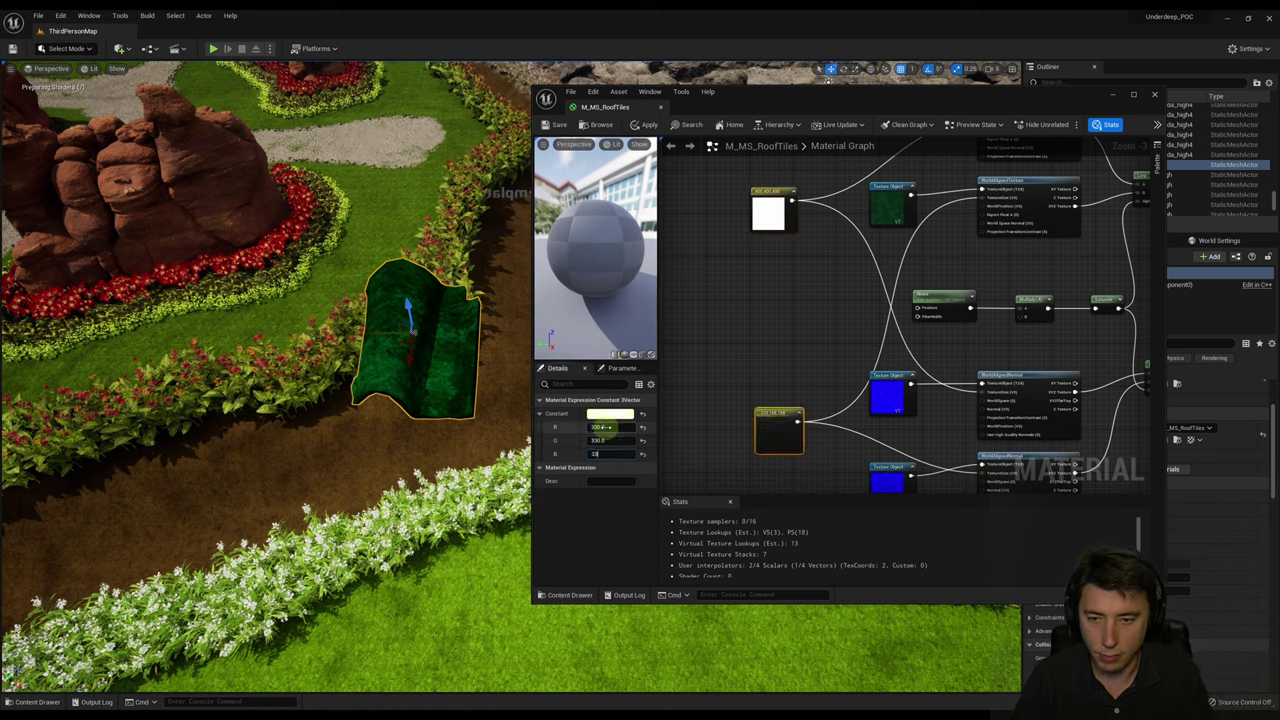
{"action": "left_click", "coordinate": [556, 124]}
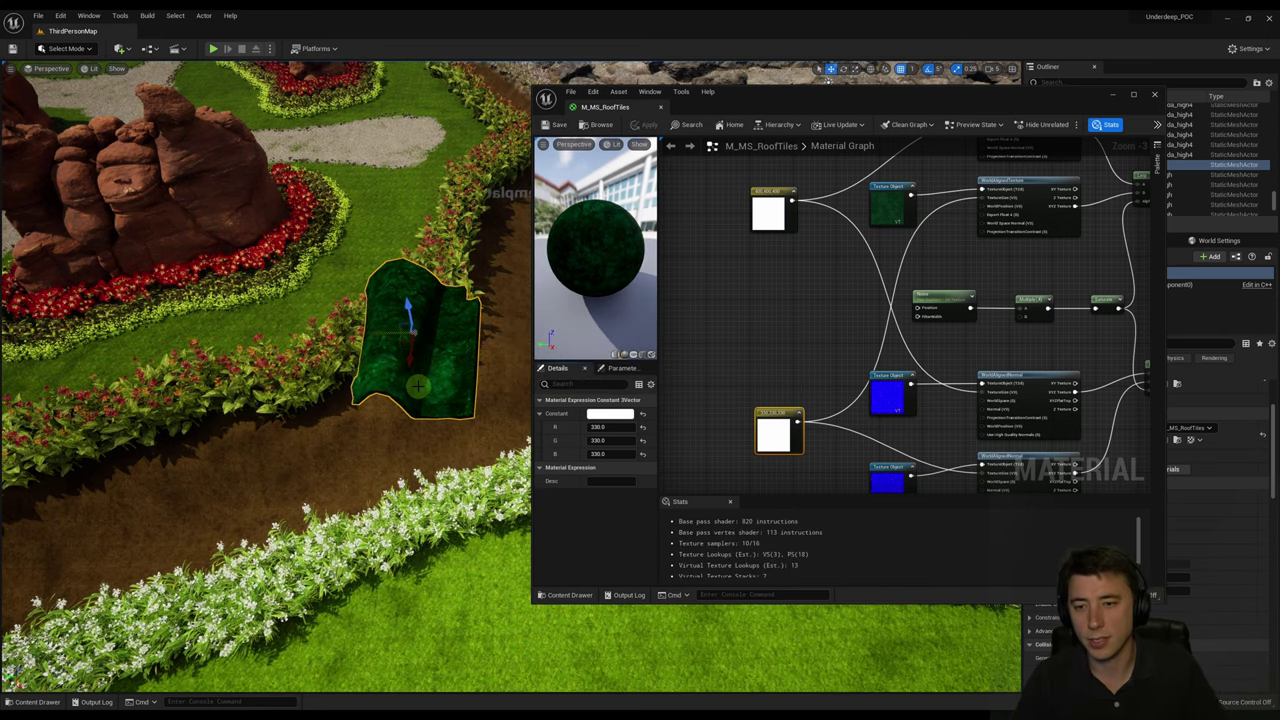
{"action": "key", "text": "f"}
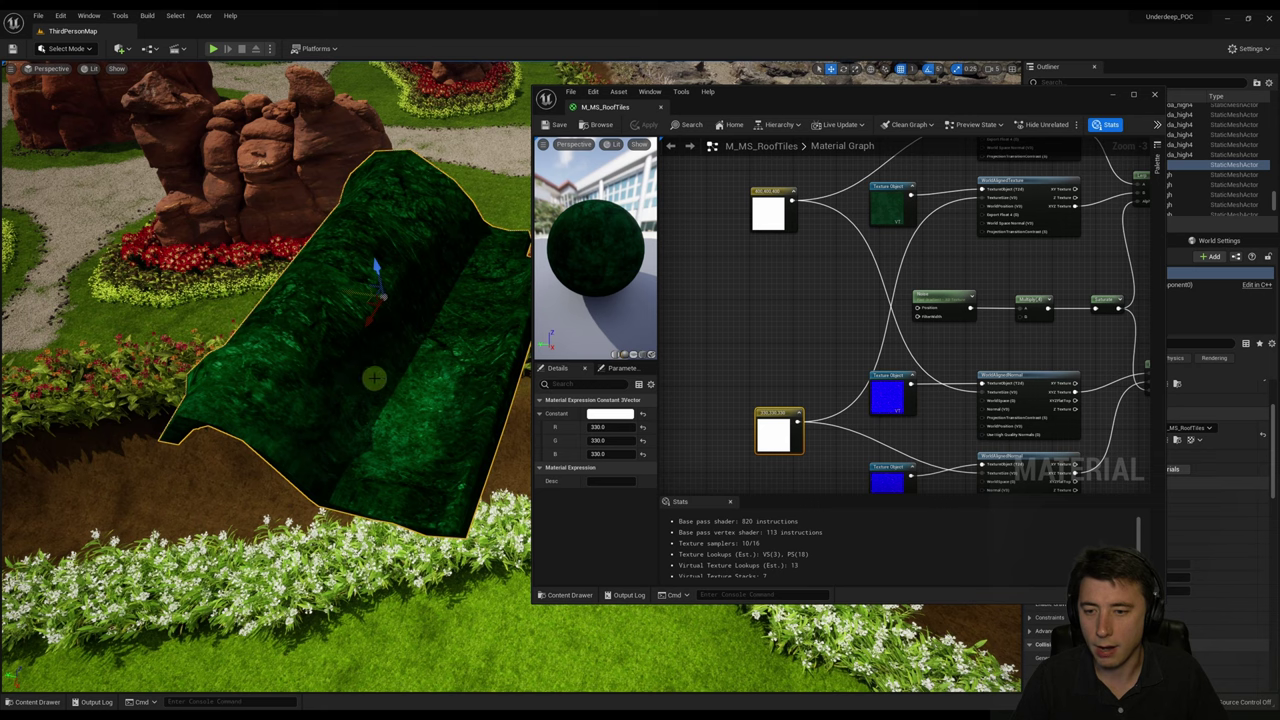
{"action": "scroll", "coordinate": [393, 378], "scroll_direction": "down", "scroll_amount": 6}
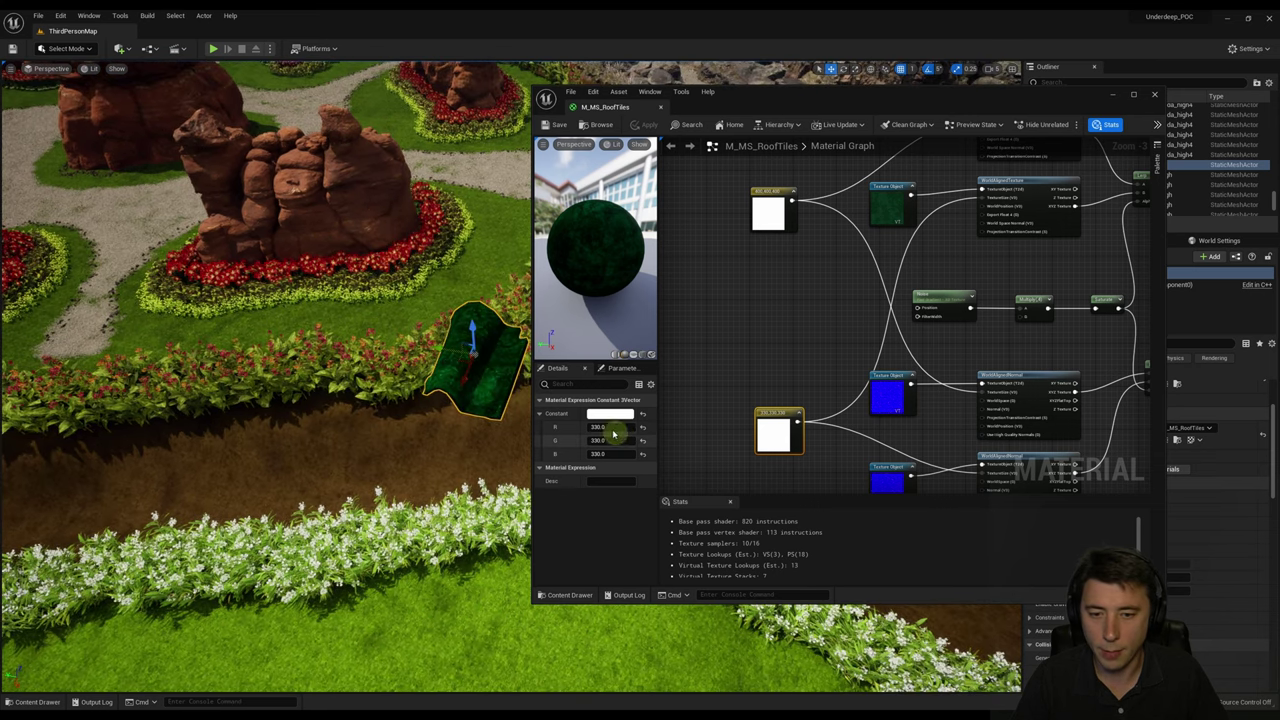
Set all three channels of the lower constant vector to 150.
{"action": "left_click", "coordinate": [605, 427]}
{"action": "type", "text": "0"}
{"action": "key", "text": "Return"}
{"action": "left_click", "coordinate": [619, 427]}
{"action": "type", "text": "1"}
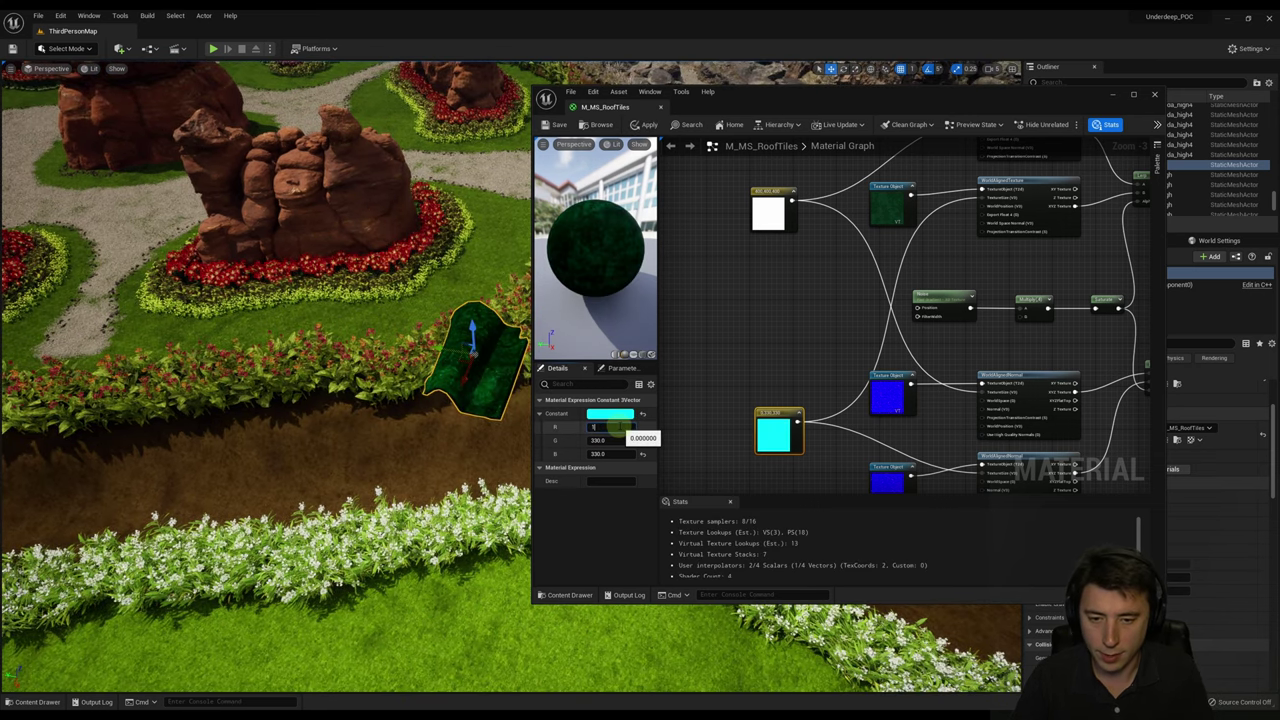
{"action": "type", "text": "50"}
{"action": "key", "text": "Tab"}
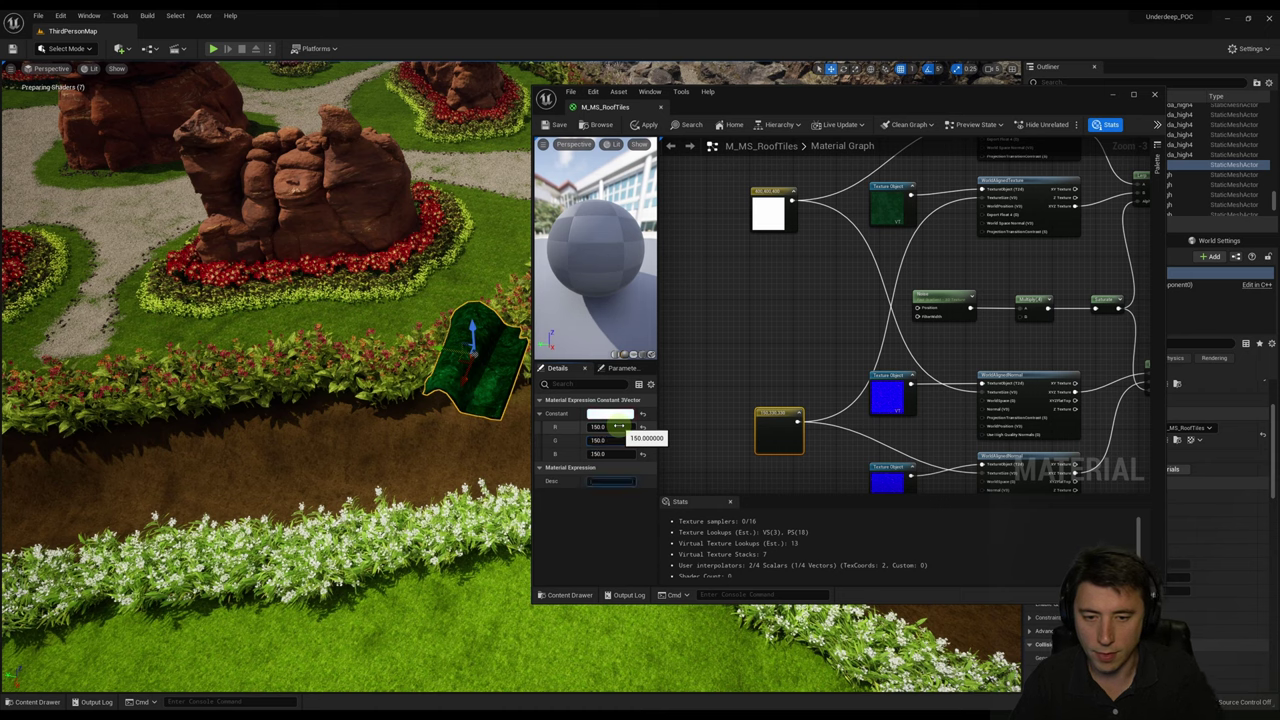
Set all three channels of the upper constant vector to 200.
{"action": "left_click", "coordinate": [781, 210]}
{"action": "left_click", "coordinate": [616, 428]}
{"action": "type", "text": "20"}
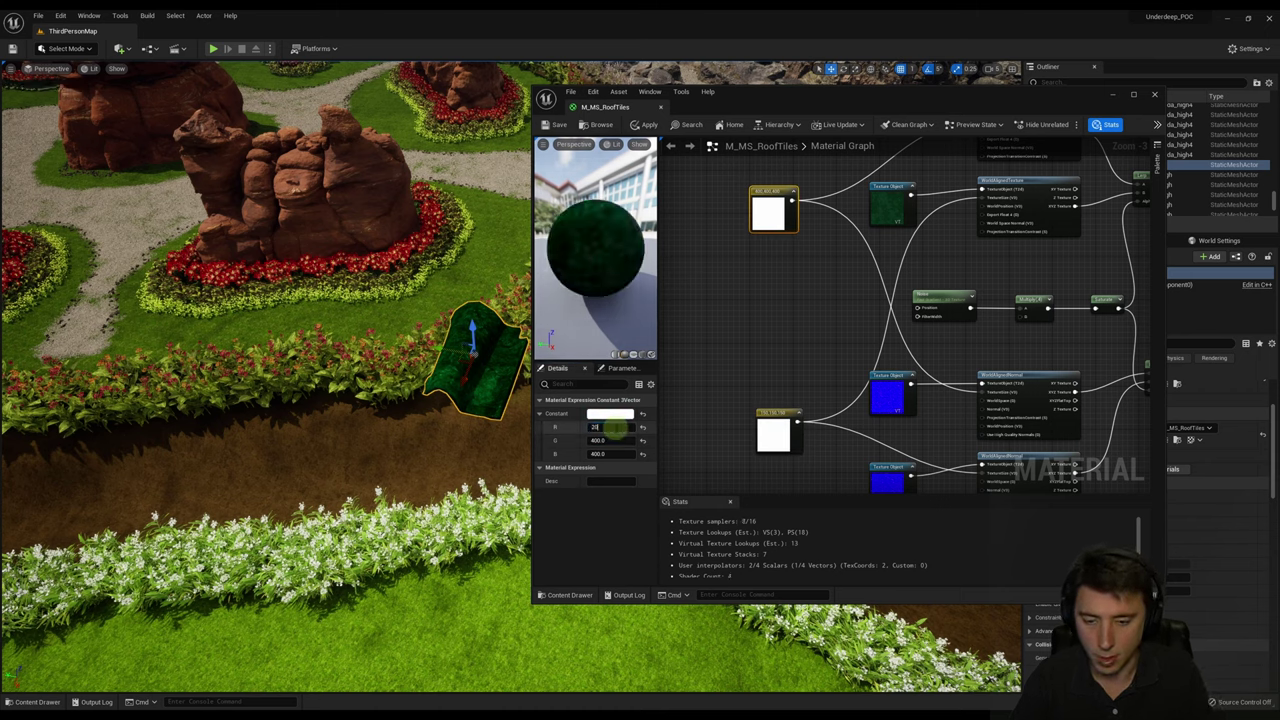
{"action": "type", "text": "0"}
{"action": "key", "text": "Tab"}
{"action": "type", "text": "20"}
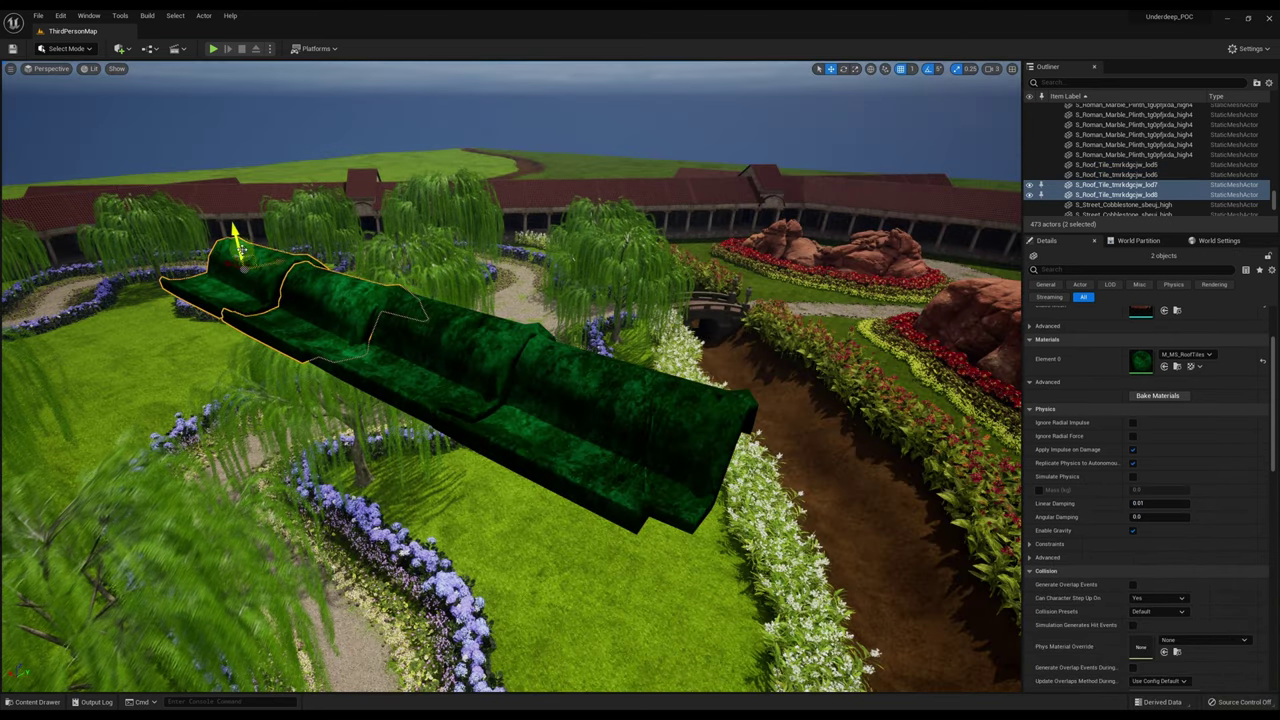
Duplicate the selected roof tiles to lengthen the row and start merging the whole row in Modeling mode.
{"action": "left_click_drag", "start_coordinate": [235, 235], "coordinate": [205, 262], "text": "alt"}
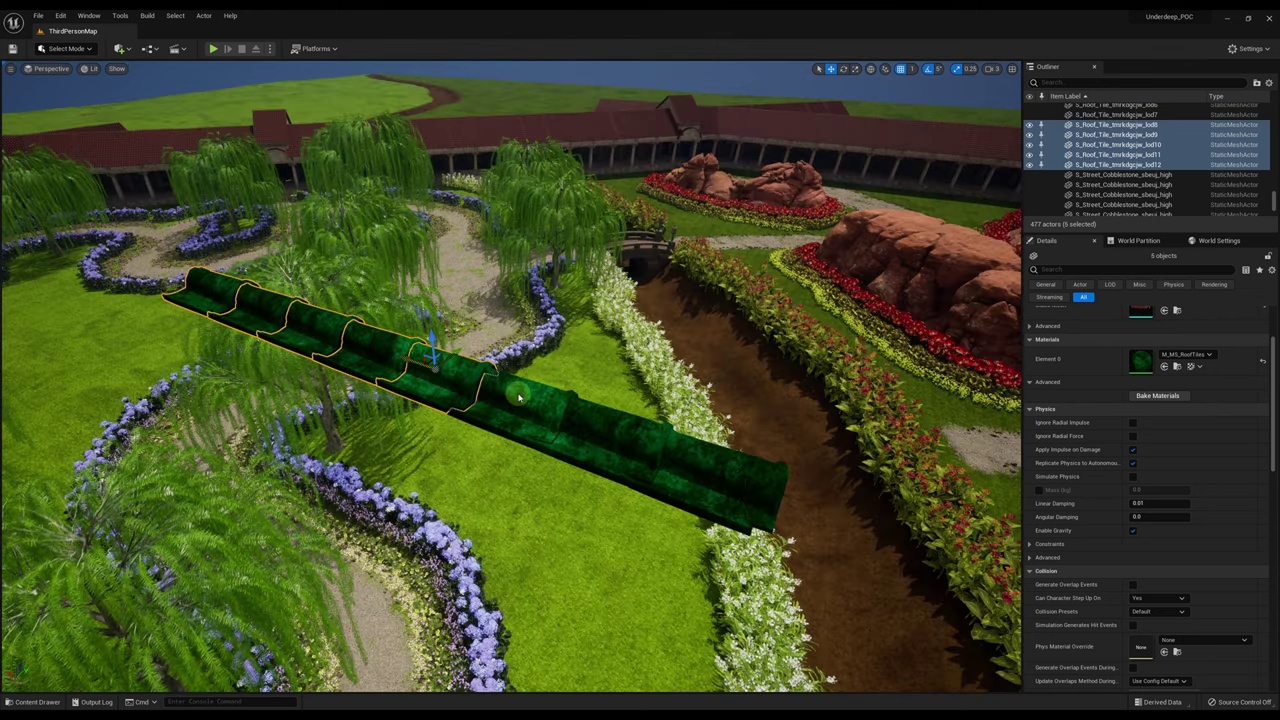
{"action": "left_click", "coordinate": [70, 49]}
{"action": "left_click", "coordinate": [71, 106]}
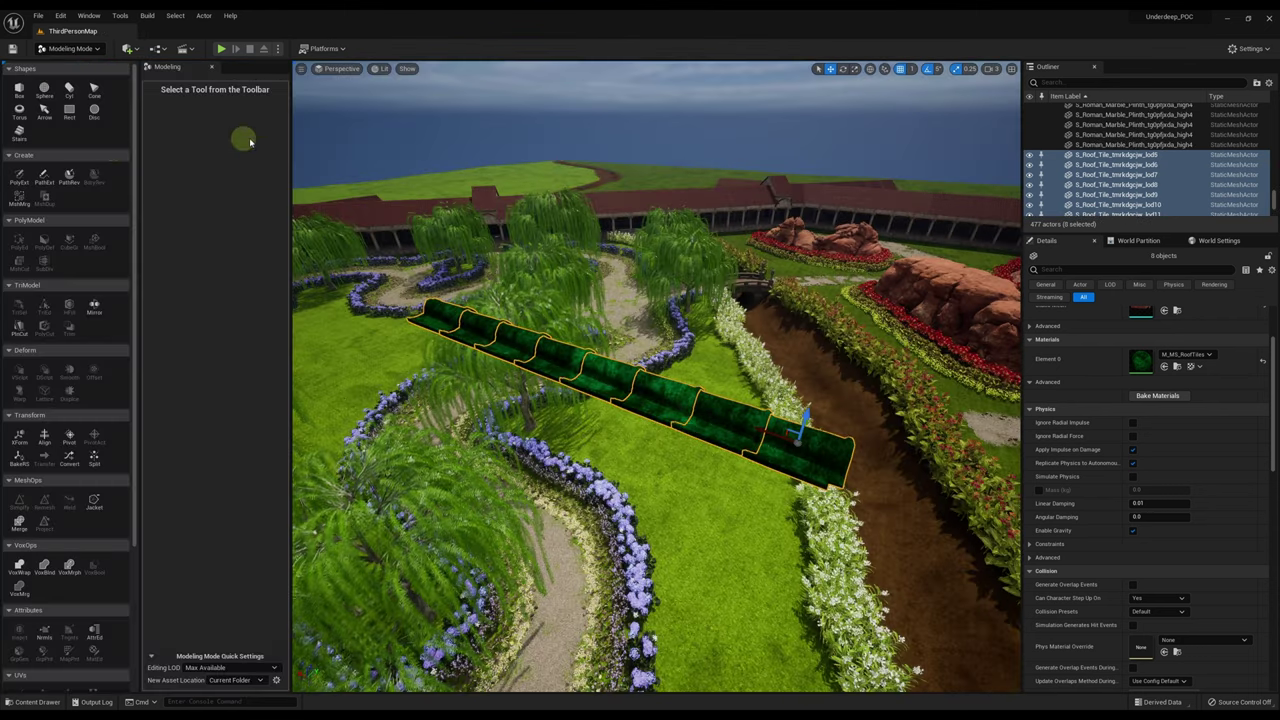
{"action": "left_click", "coordinate": [19, 196]}
Merge the tile row into a new mesh named RoofTileLine5xScale under Megascans/3D_Assets/_Walls and return to Select mode.
{"action": "left_click", "coordinate": [37, 701]}
{"action": "left_click", "coordinate": [241, 471]}
{"action": "double_click", "coordinate": [250, 535]}
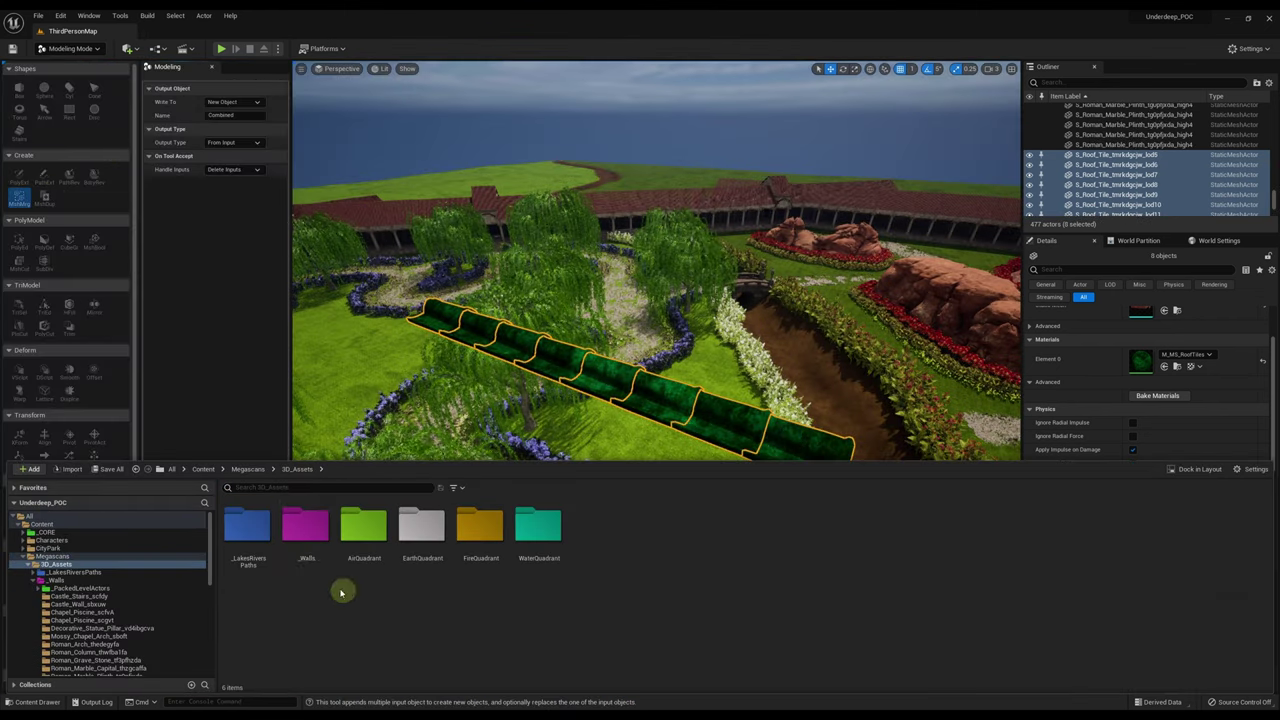
{"action": "double_click", "coordinate": [308, 535]}
{"action": "double_click", "coordinate": [555, 537]}
{"action": "left_click_drag", "start_coordinate": [238, 115], "coordinate": [163, 116]}
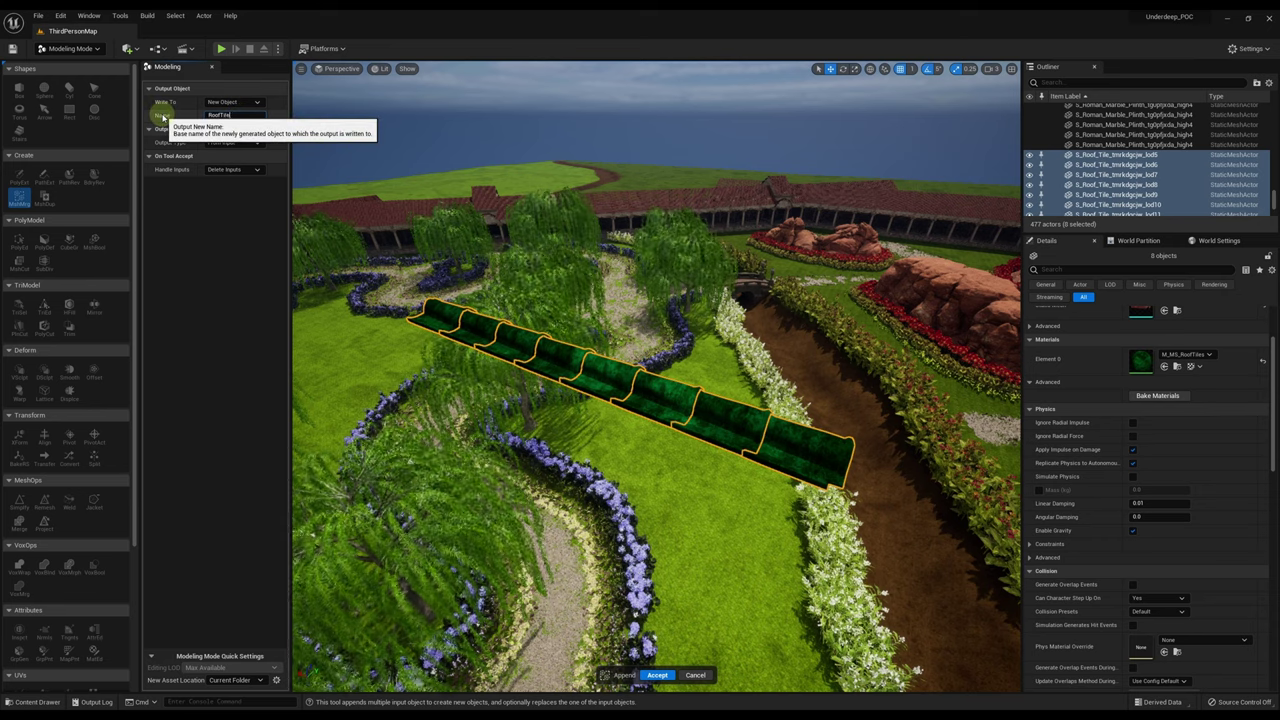
{"action": "type", "text": "RoofTileLineSeScale"}
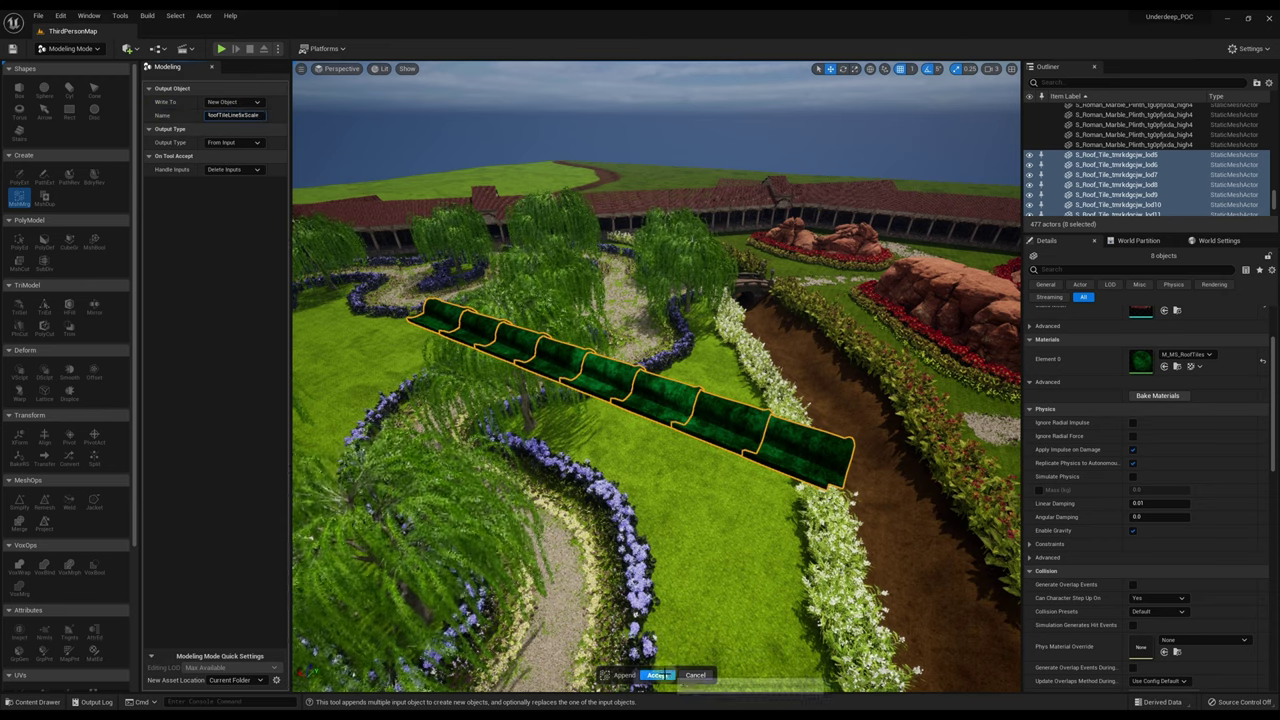
{"action": "left_click", "coordinate": [657, 675]}
{"action": "left_click", "coordinate": [40, 701]}
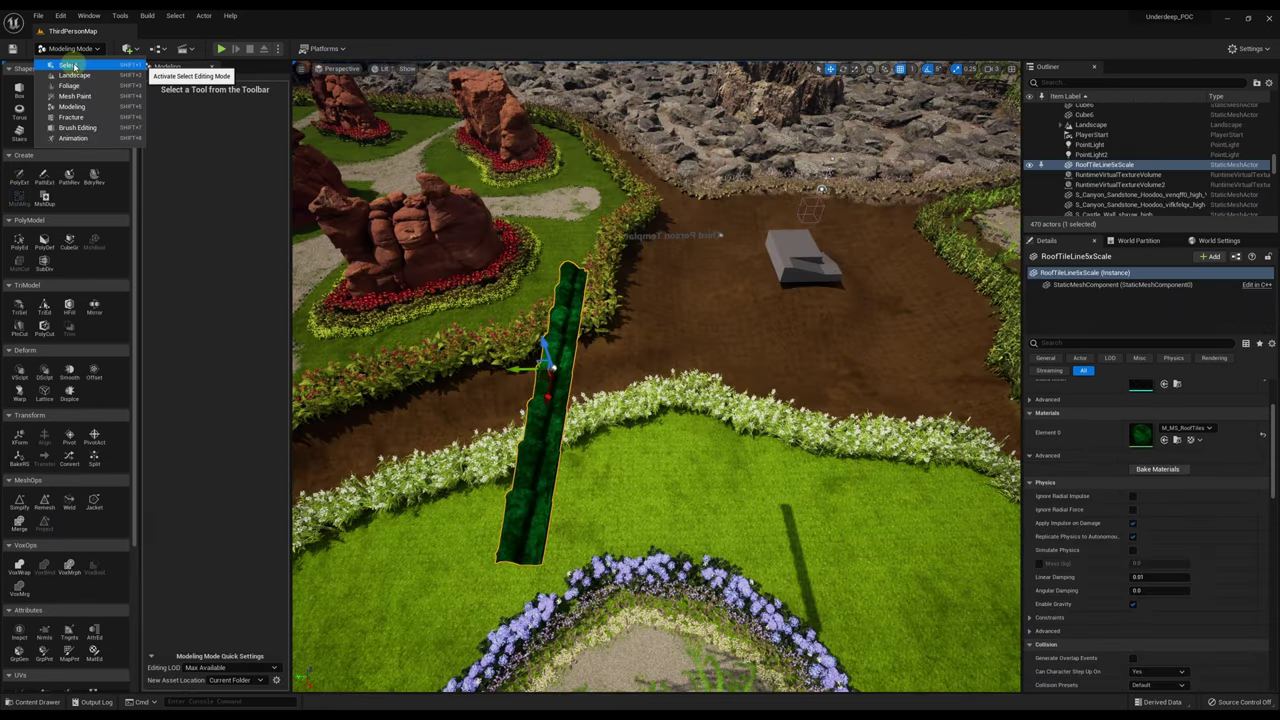
{"action": "key", "text": "shift+1"}
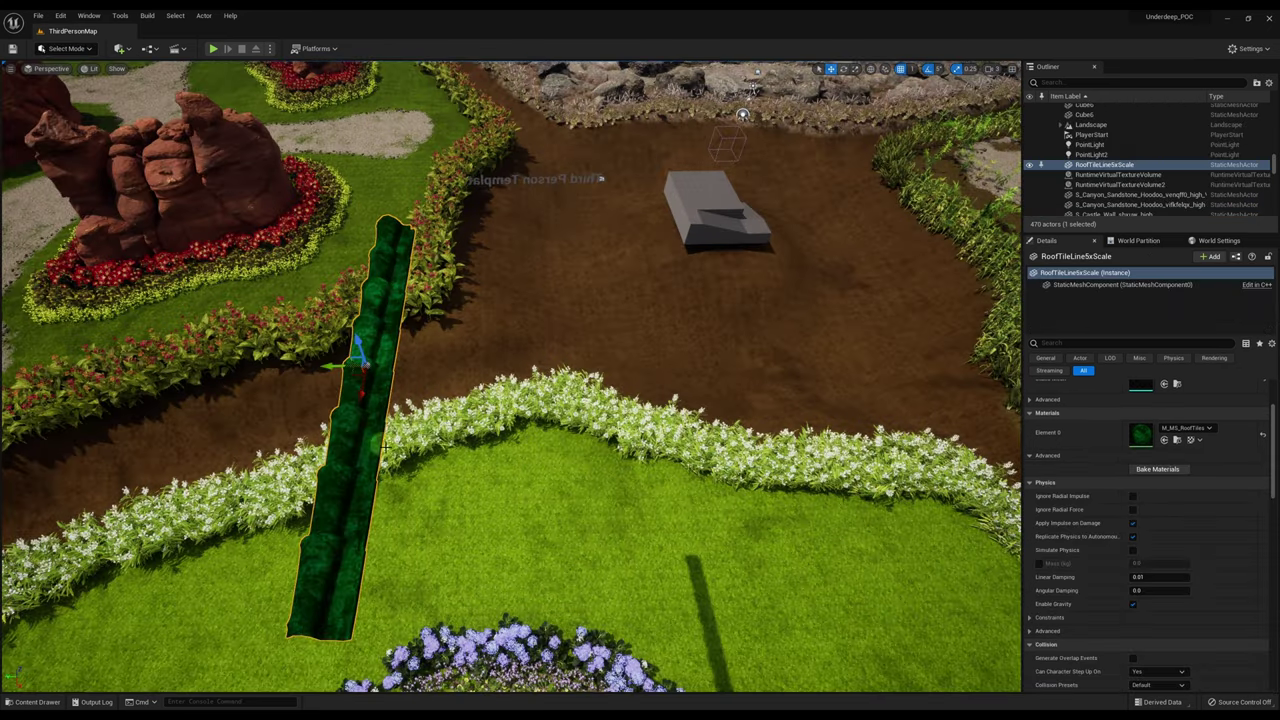
Duplicate the RoofTileLine5xScale mesh sideways, singly and in groups, until 16 lines form a continuous roof surface.
{"action": "left_click_drag", "start_coordinate": [352, 382], "coordinate": [371, 357], "text": "alt"}
{"action": "scroll", "coordinate": [469, 381], "scroll_direction": "up", "scroll_amount": 3}
{"action": "left_click_drag", "start_coordinate": [469, 381], "coordinate": [648, 370], "text": "alt"}
{"action": "key", "text": "f"}
{"action": "left_click", "coordinate": [446, 380], "text": "ctrl"}
{"action": "left_click", "coordinate": [409, 382], "text": "ctrl"}
{"action": "left_click", "coordinate": [380, 384], "text": "ctrl"}
{"action": "left_click", "coordinate": [348, 386], "text": "ctrl"}
{"action": "left_click_drag", "start_coordinate": [350, 376], "coordinate": [808, 360], "text": "alt"}
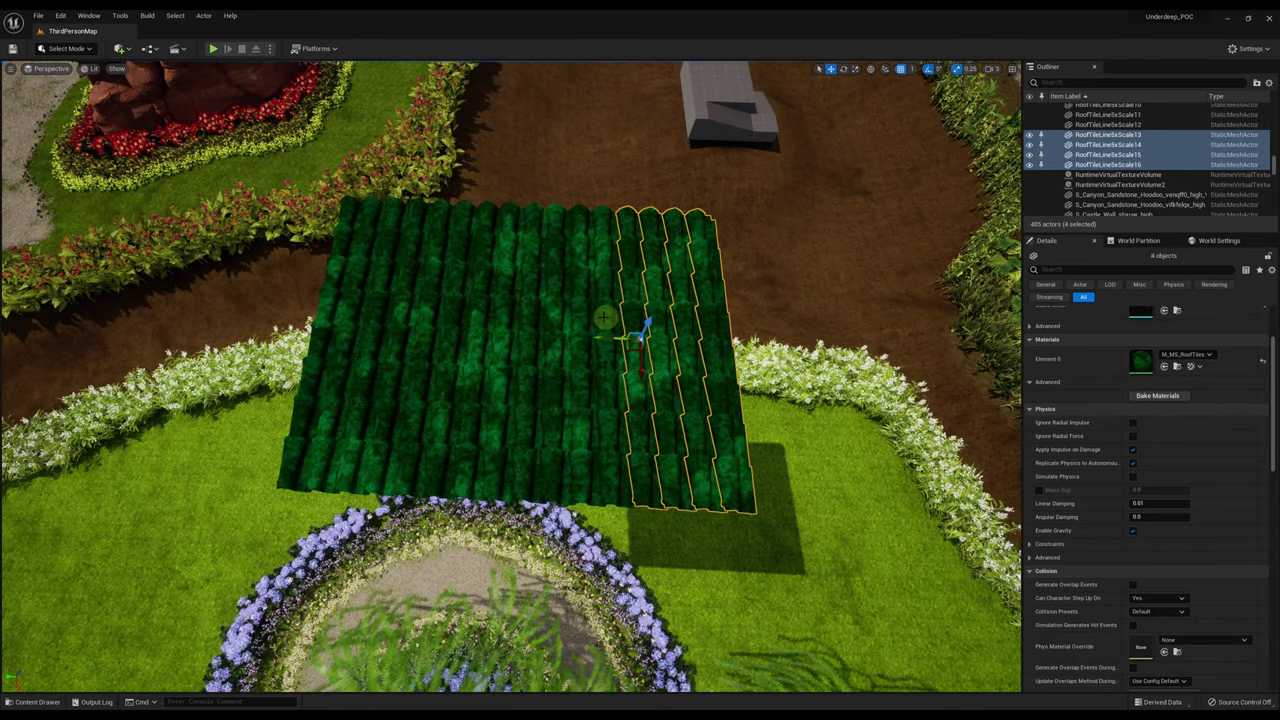
Select all 16 RoofTileLine5xScale lines and start creating a packed level actor from them.
{"action": "left_click", "coordinate": [580, 330], "text": "ctrl"}
{"action": "left_click", "coordinate": [549, 326], "text": "ctrl"}
{"action": "left_click", "coordinate": [505, 330], "text": "ctrl"}
{"action": "left_click", "coordinate": [460, 332], "text": "ctrl"}
{"action": "left_click", "coordinate": [443, 334], "text": "ctrl"}
{"action": "left_click", "coordinate": [425, 325], "text": "ctrl"}
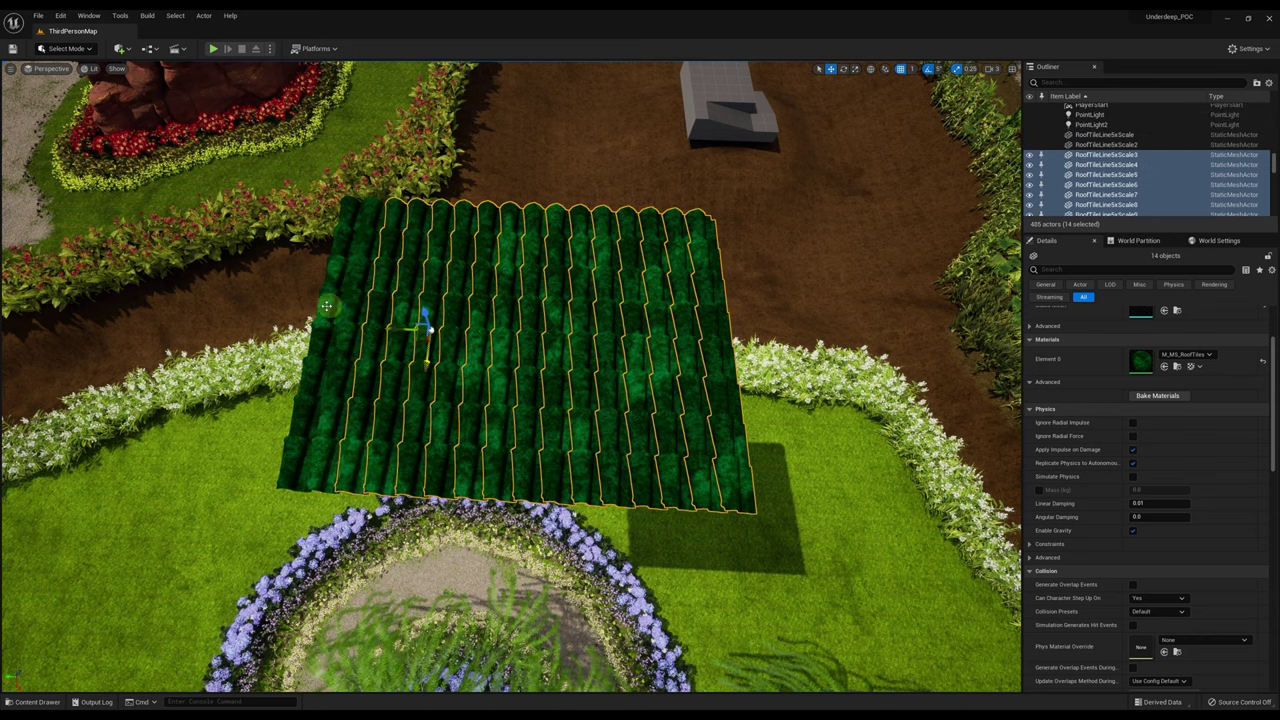
{"action": "left_click", "coordinate": [326, 305], "text": "ctrl"}
{"action": "left_click", "coordinate": [303, 318], "text": "ctrl"}
{"action": "right_click", "coordinate": [520, 332]}
{"action": "left_click", "coordinate": [695, 566]}
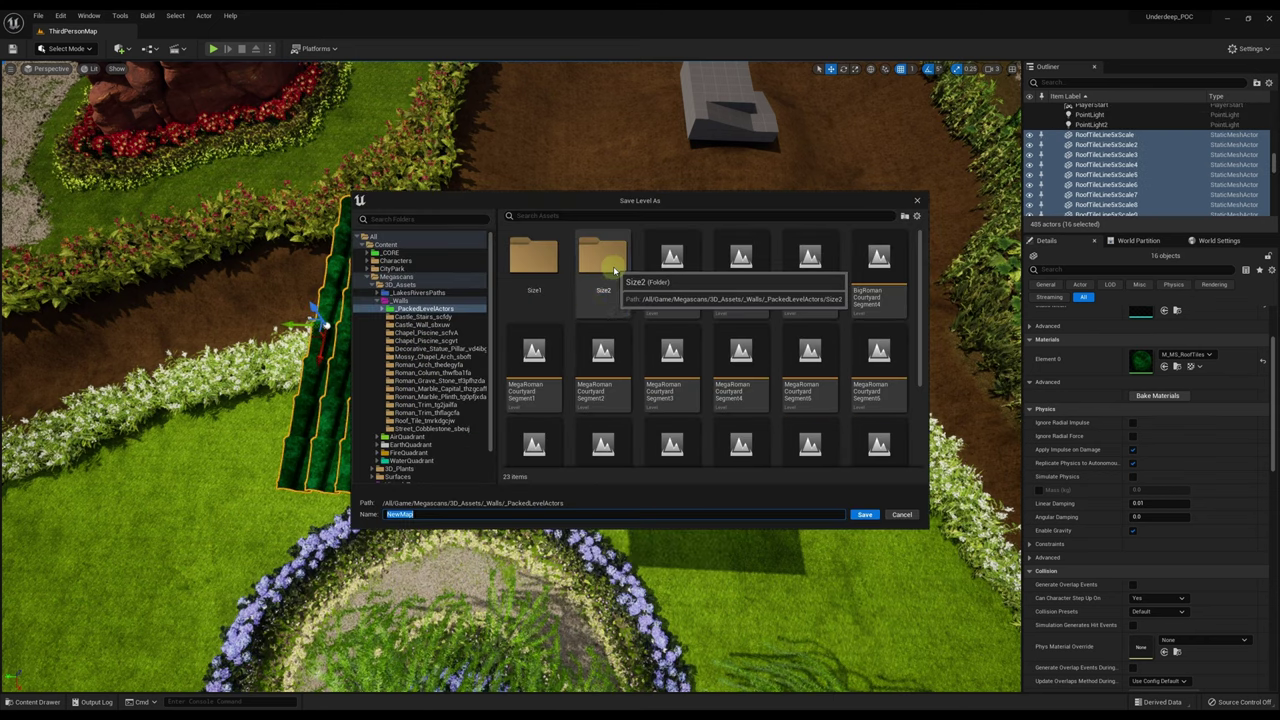
Save the packed level as RoofTilesBig1 and its blueprint in the _PackedLevelActors/Size2 folder.
{"action": "double_click", "coordinate": [613, 266]}
{"action": "left_click", "coordinate": [443, 515]}
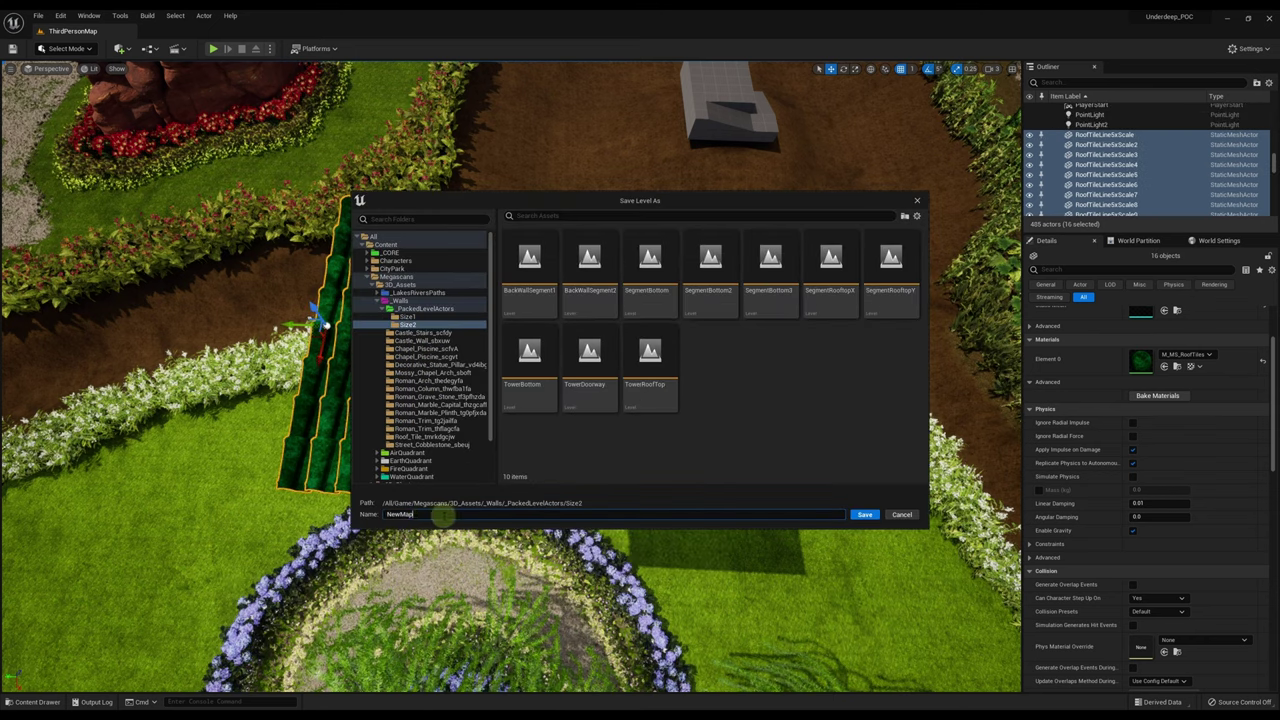
{"action": "left_click", "coordinate": [864, 515]}
{"action": "left_click", "coordinate": [862, 514]}
Duplicate the packed roof section sideways, singly and in groups, until eight sections form one continuous strip.
{"action": "left_click", "coordinate": [597, 318]}
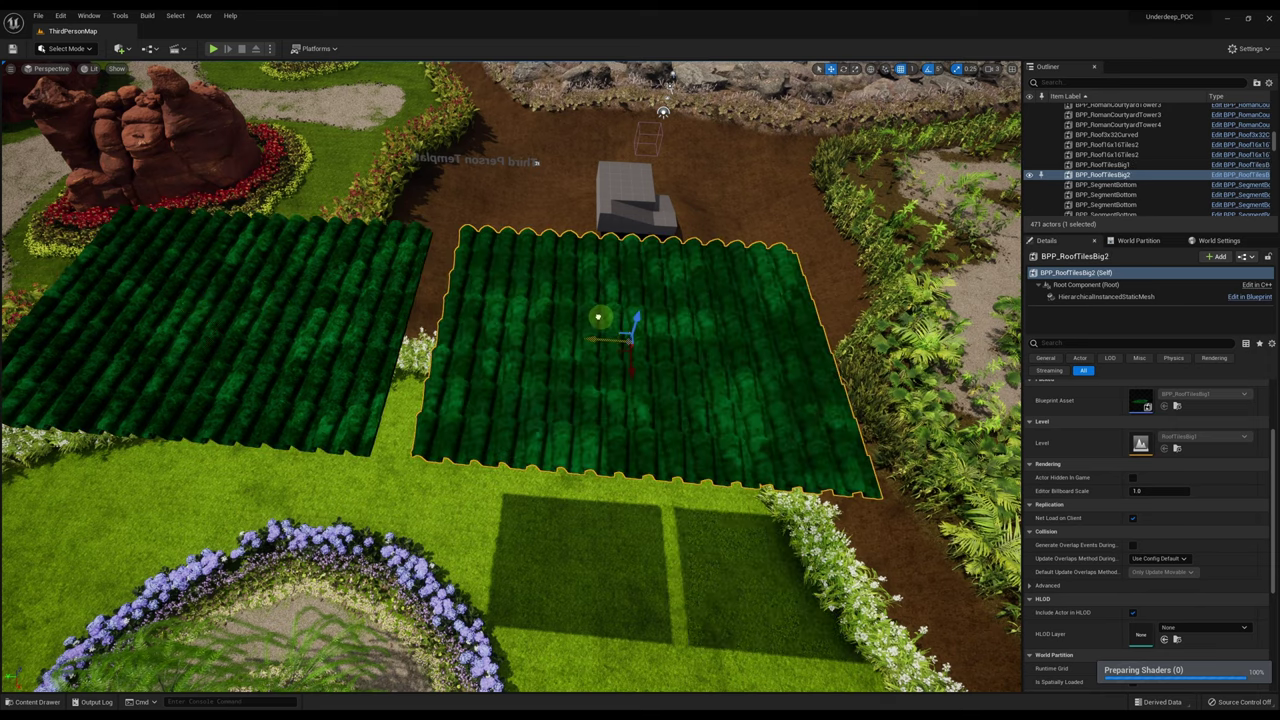
{"action": "left_click_drag", "start_coordinate": [598, 339], "coordinate": [553, 336]}
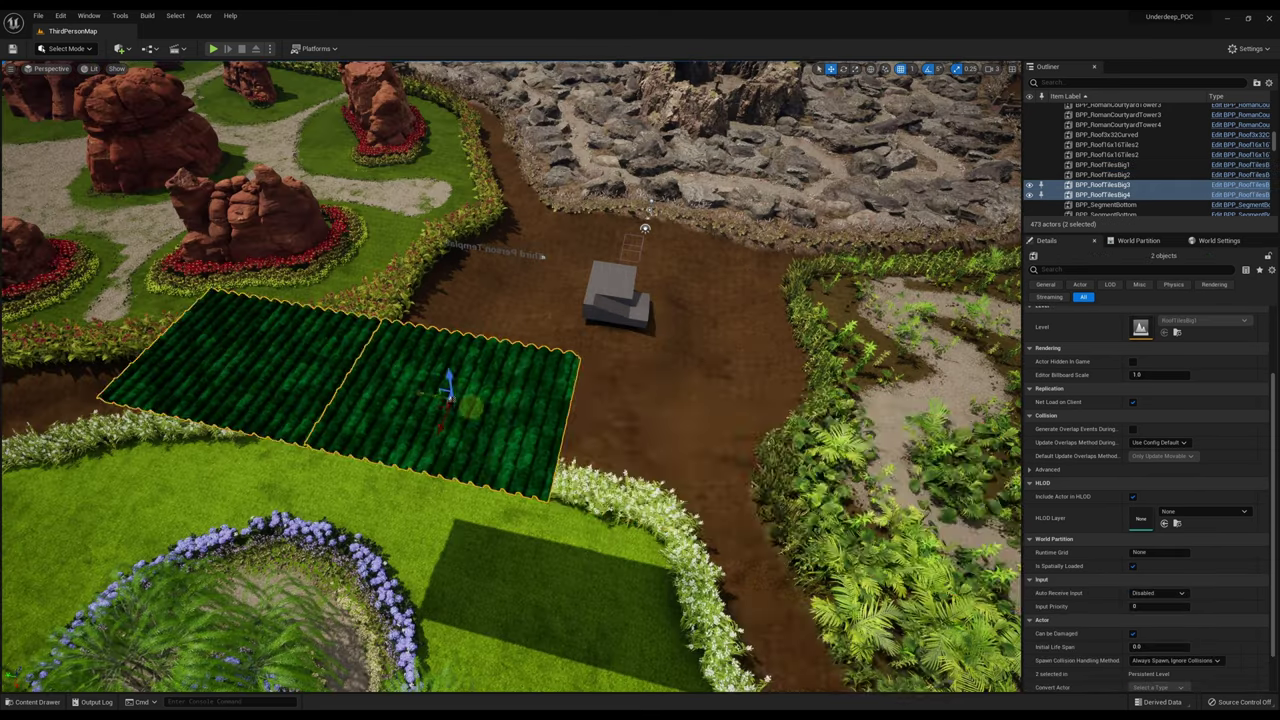
{"action": "left_click_drag", "start_coordinate": [466, 406], "coordinate": [951, 509], "text": "alt"}
{"action": "left_click_drag", "start_coordinate": [951, 509], "coordinate": [936, 505], "text": "alt"}
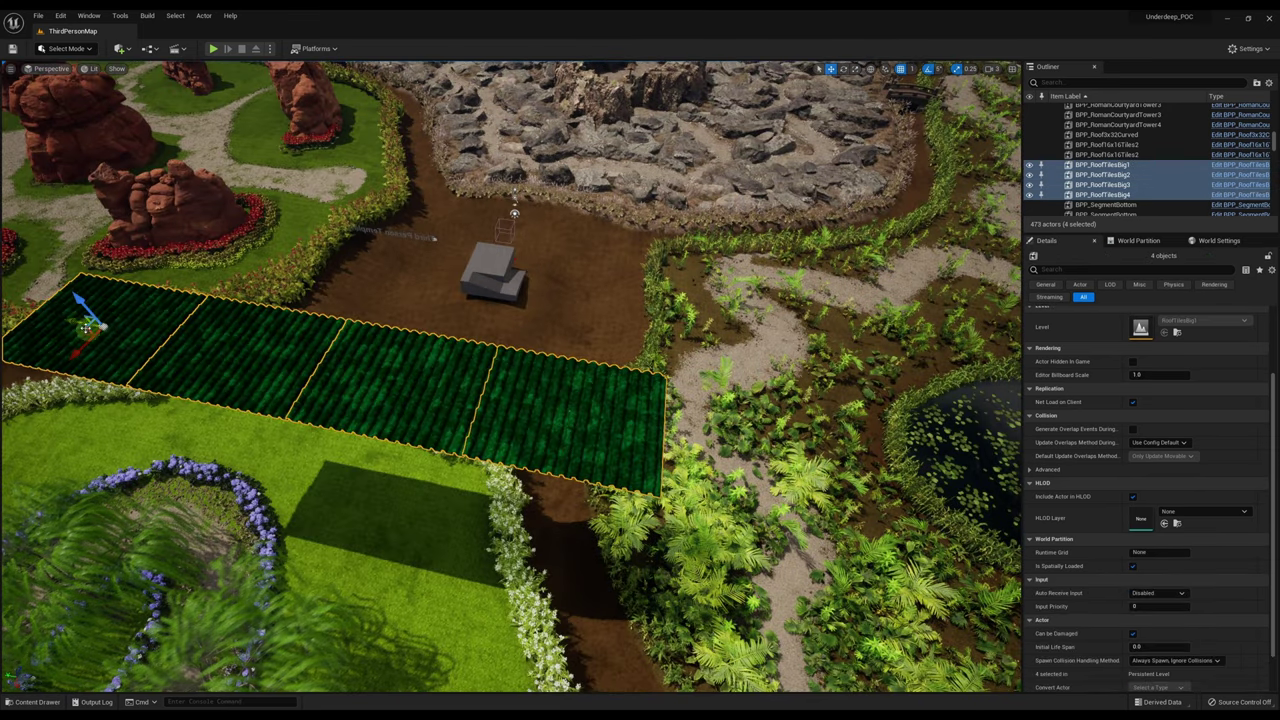
{"action": "left_click_drag", "start_coordinate": [86, 328], "coordinate": [1191, 414], "text": "alt"}
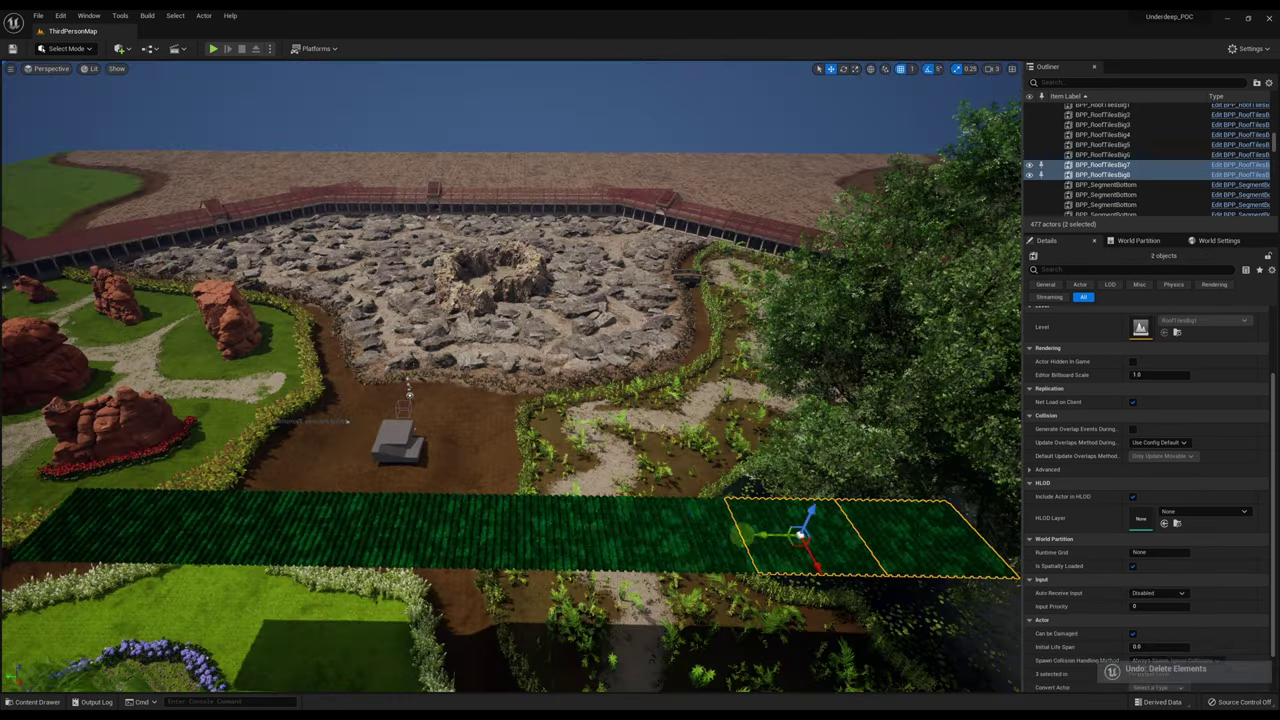
Pack all eight roof sections into a level actor named RoofTilesBigMegaRow, with blueprint BPP_RoofTilesBigMegaRow in _PackedLevelActors.
{"action": "left_click", "coordinate": [680, 532], "text": "ctrl"}
{"action": "left_click", "coordinate": [563, 529], "text": "ctrl"}
{"action": "left_click", "coordinate": [449, 526], "text": "ctrl"}
{"action": "left_click", "coordinate": [334, 523], "text": "ctrl"}
{"action": "left_click", "coordinate": [183, 523], "text": "ctrl"}
{"action": "left_click", "coordinate": [97, 523], "text": "ctrl"}
{"action": "right_click", "coordinate": [462, 513]}
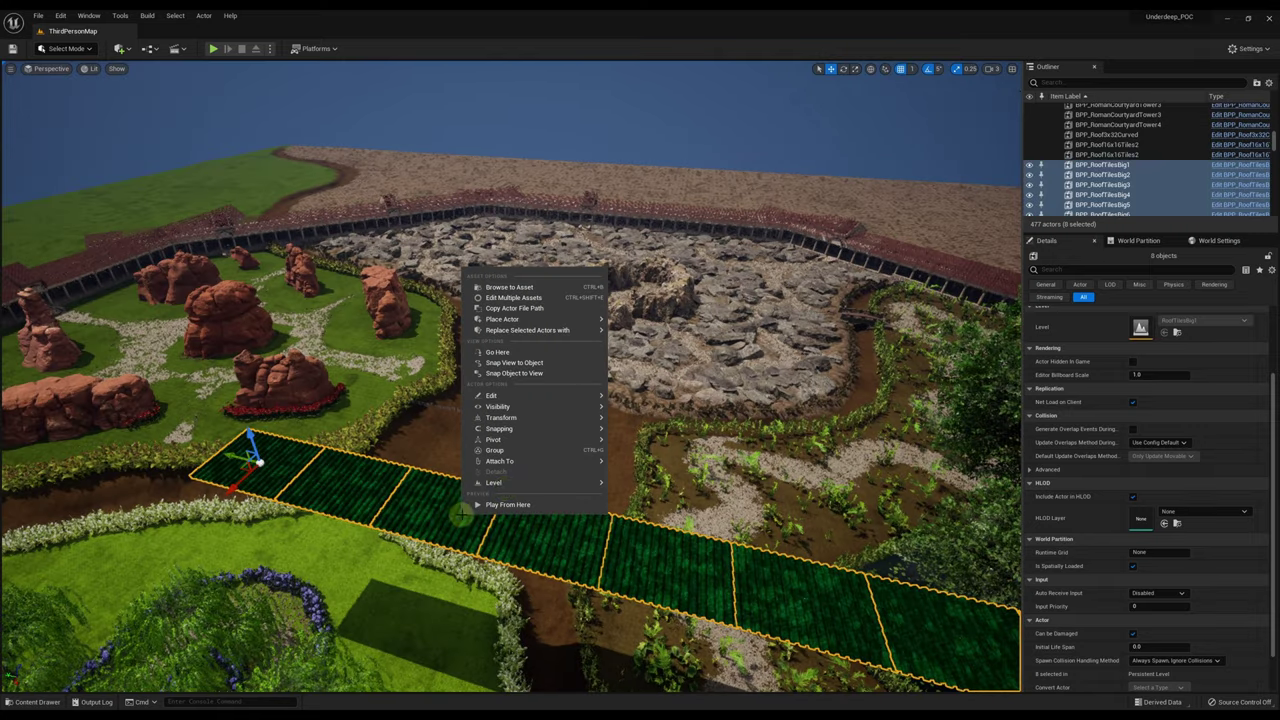
{"action": "mouse_move", "coordinate": [493, 482]}
{"action": "left_click", "coordinate": [671, 549]}
{"action": "left_click", "coordinate": [400, 309]}
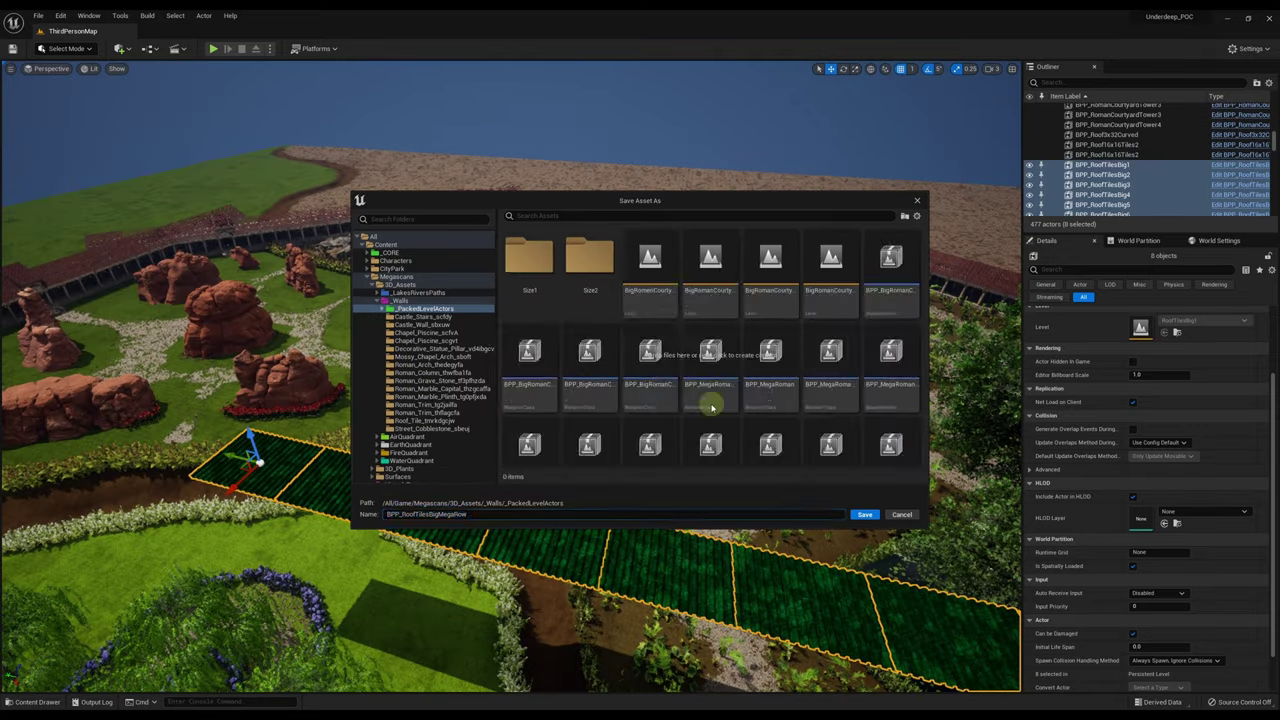
{"action": "left_click", "coordinate": [865, 514]}
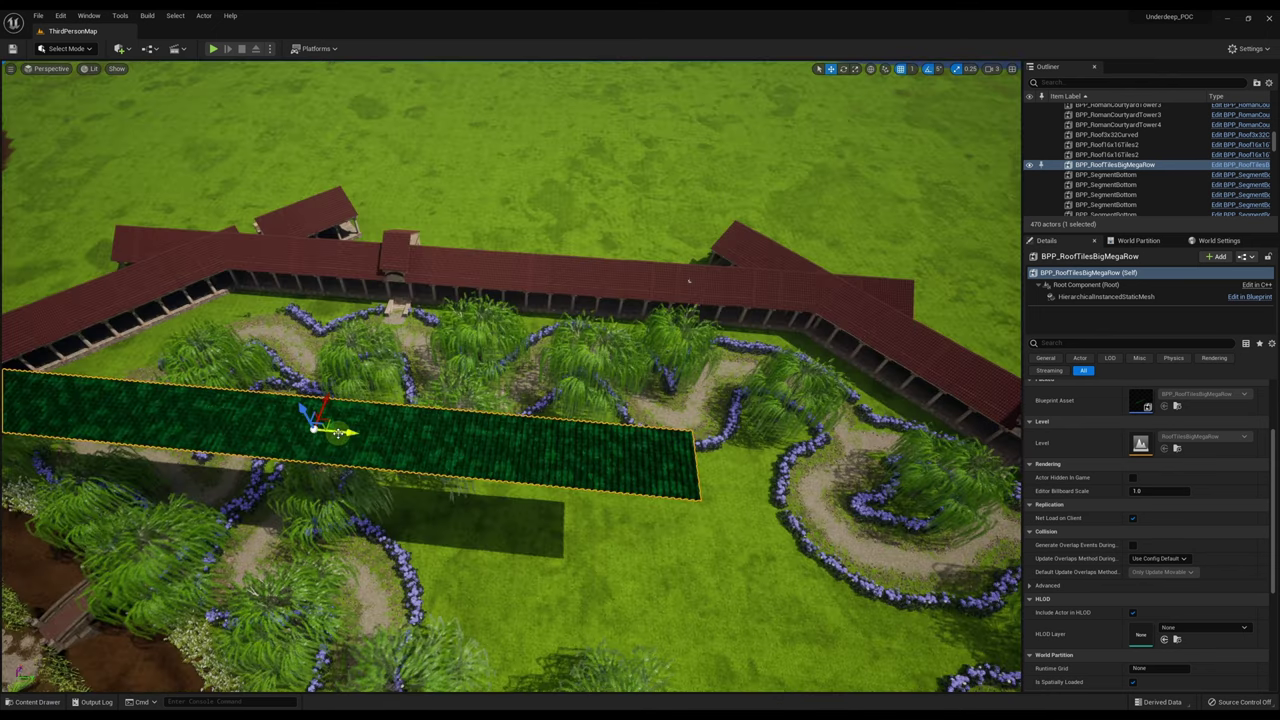
Move the mega row onto the colonnade roof at a 33° pitch and position a copy with 45° yaw on the adjoining wing.
{"action": "left_click_drag", "start_coordinate": [334, 431], "coordinate": [686, 460]}
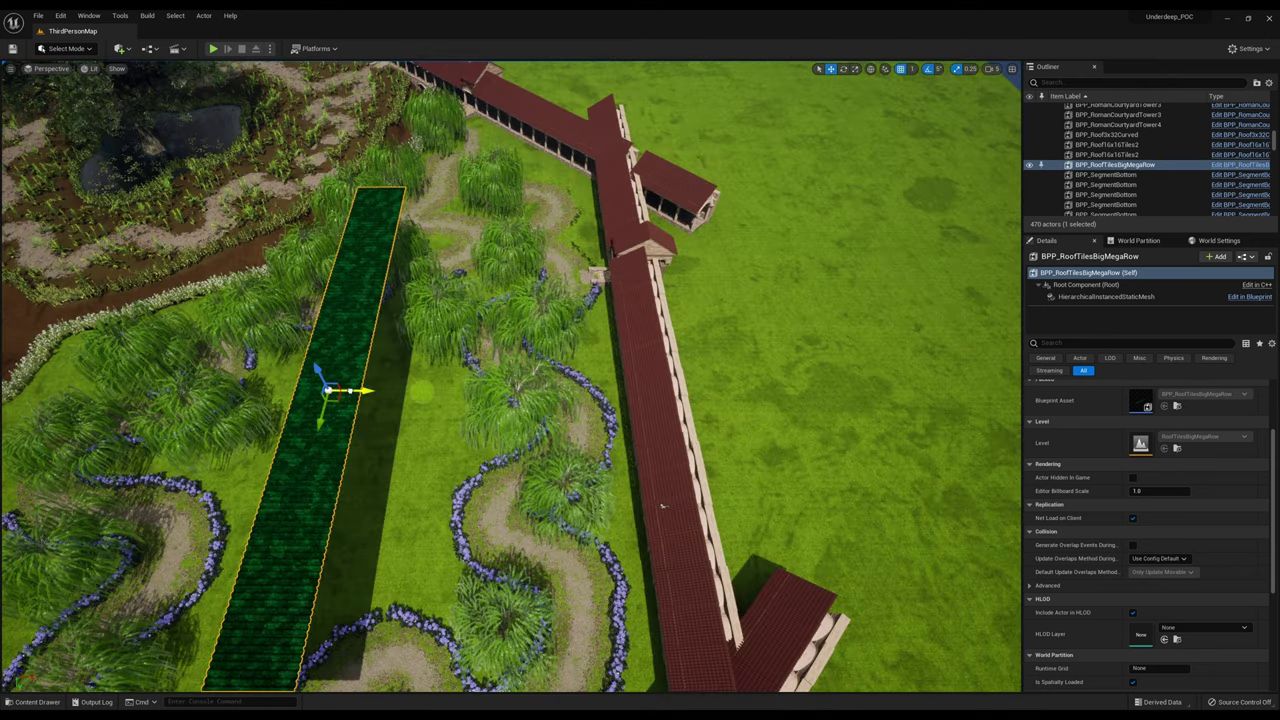
{"action": "left_click_drag", "start_coordinate": [347, 389], "coordinate": [658, 393]}
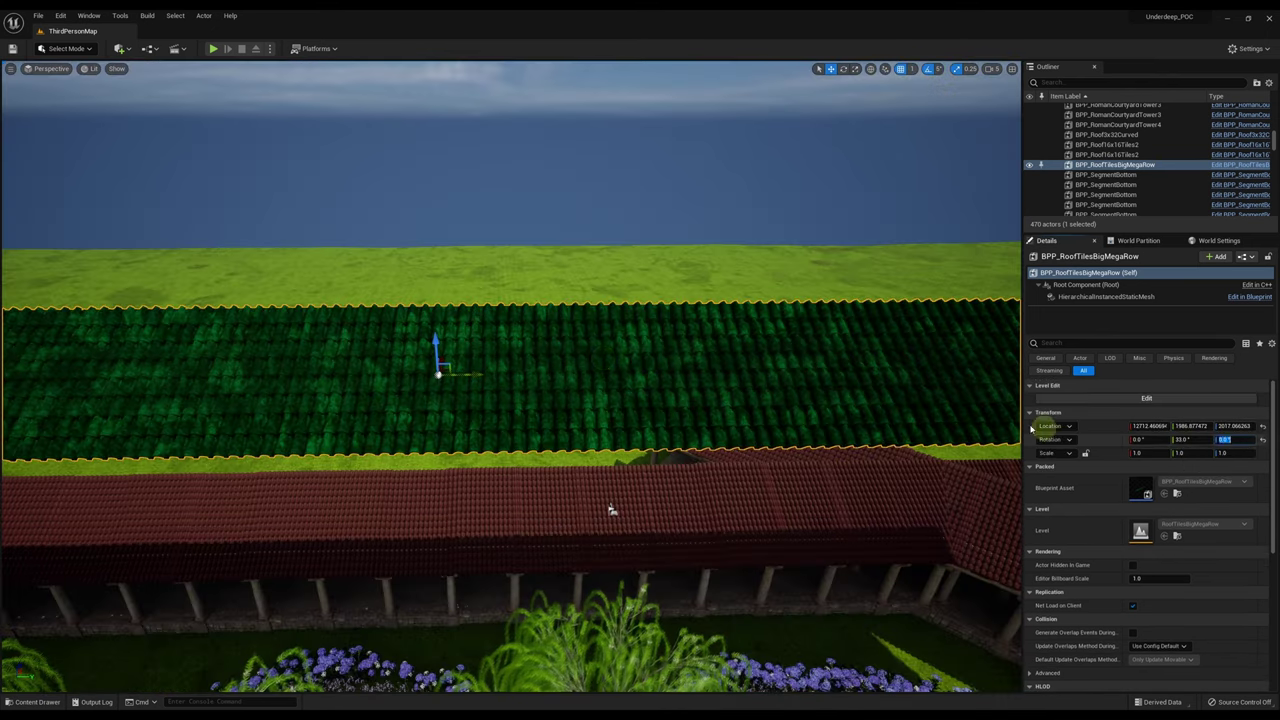
{"action": "right_click_drag", "start_coordinate": [611, 509], "coordinate": [548, 540]}
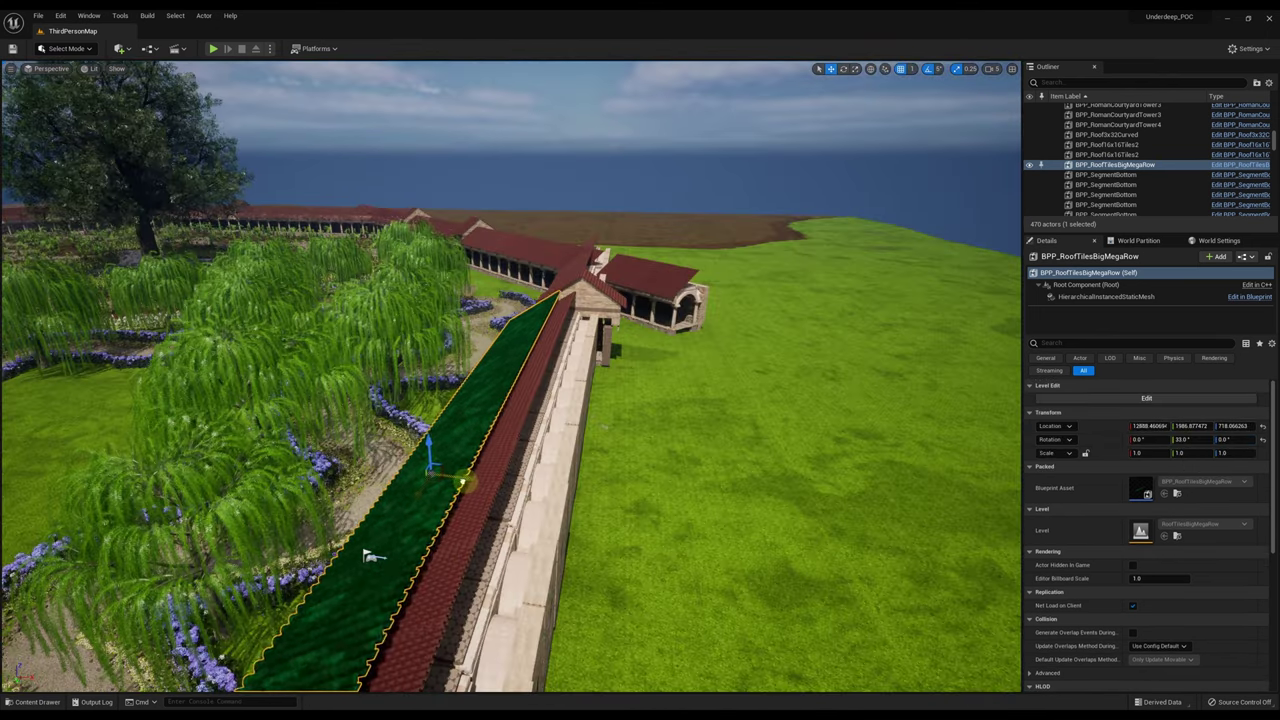
{"action": "right_click_drag", "start_coordinate": [372, 556], "coordinate": [800, 568]}
{"action": "left_click_drag", "start_coordinate": [683, 399], "coordinate": [706, 411]}
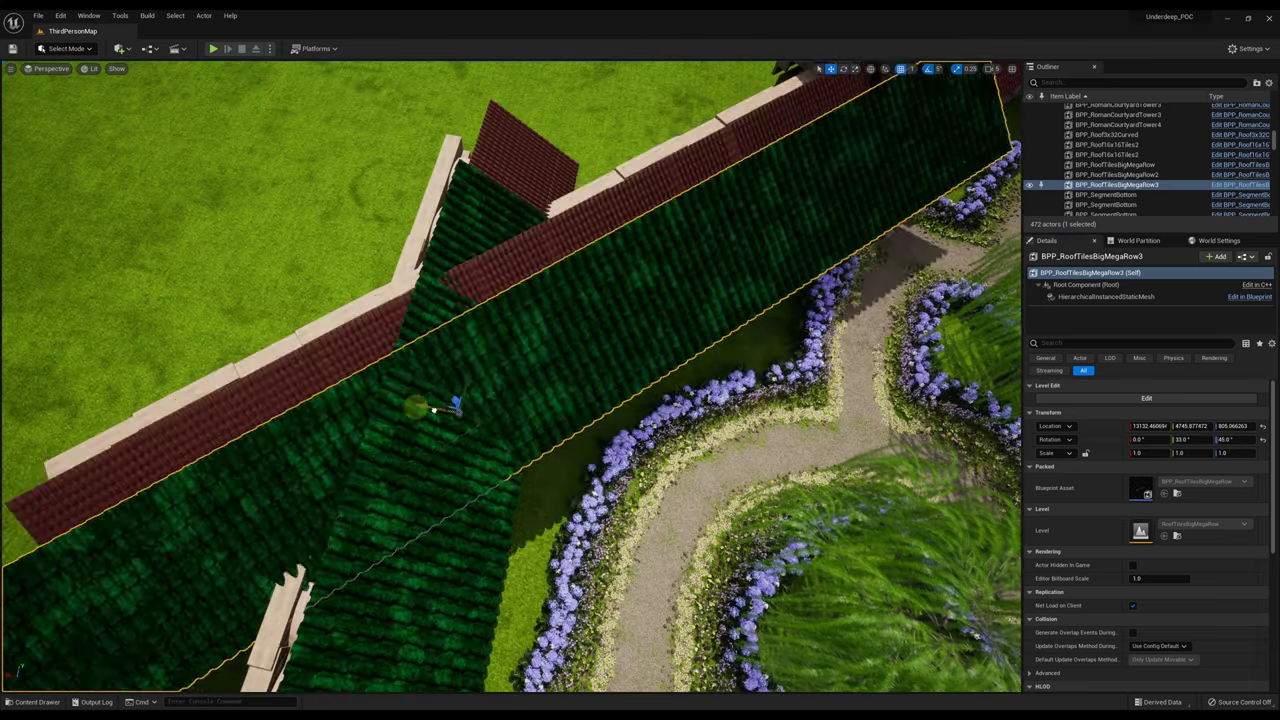
{"action": "left_click_drag", "start_coordinate": [433, 410], "coordinate": [335, 405]}
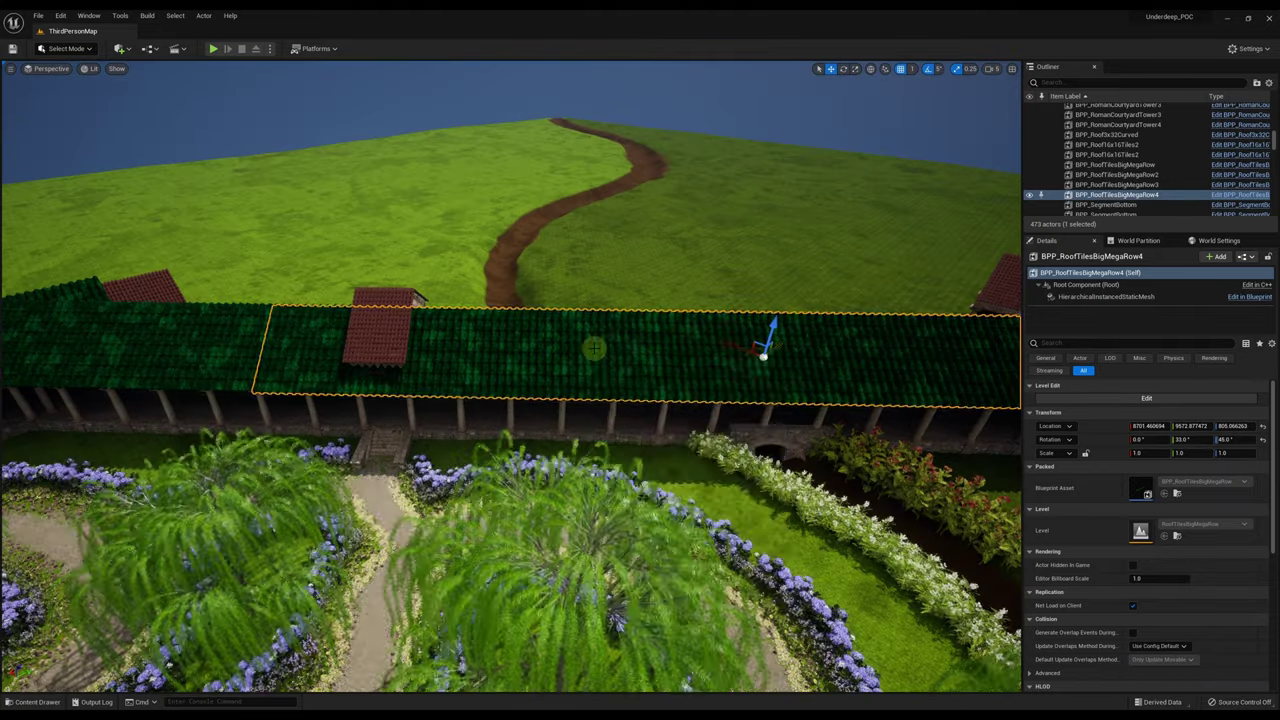
Break the mega row crossing the small gatehouse into its sections, and break the section beside the gatehouse into individual tile lines.
{"action": "right_click", "coordinate": [594, 348]}
{"action": "mouse_move", "coordinate": [700, 574]}
{"action": "left_click", "coordinate": [770, 600]}
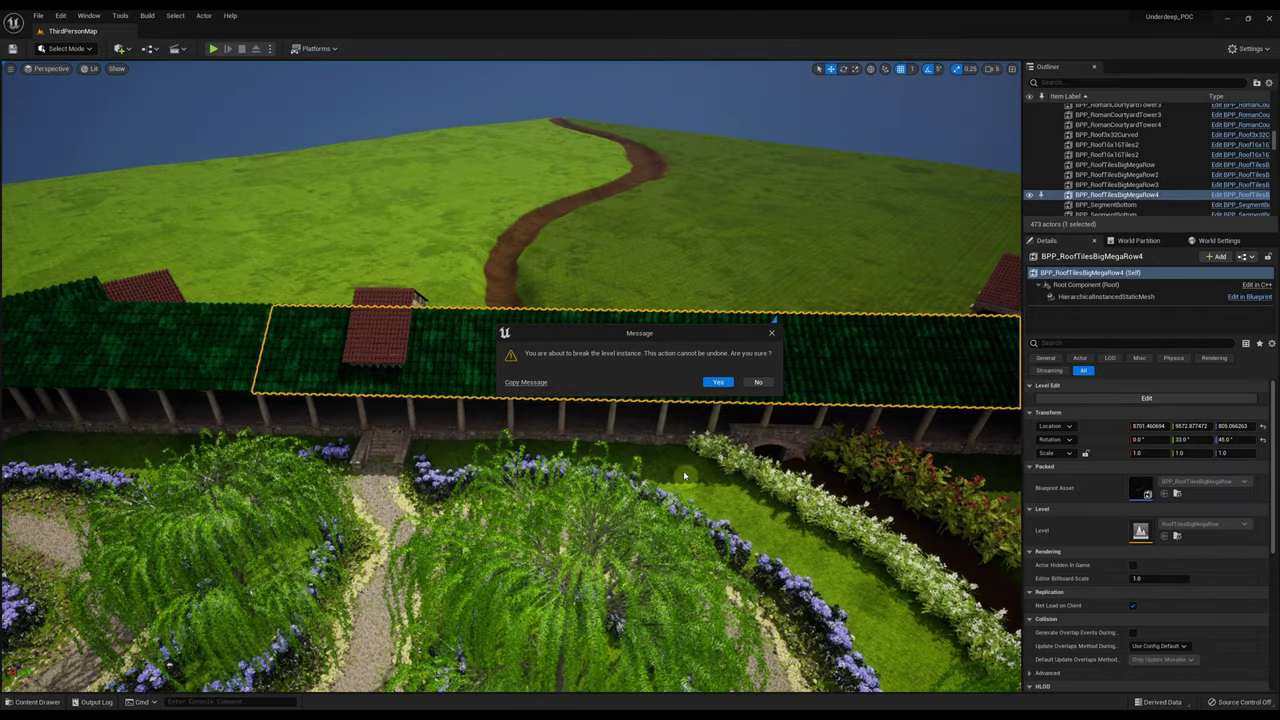
{"action": "left_click", "coordinate": [722, 380]}
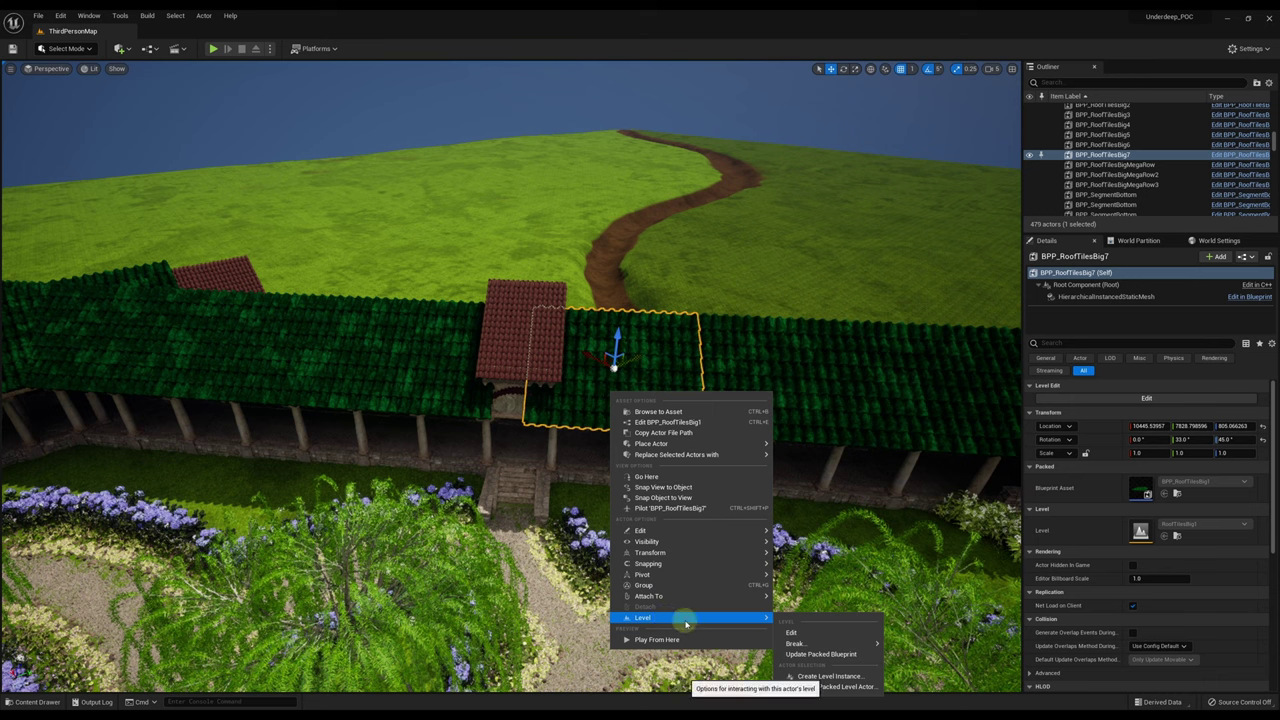
{"action": "left_click", "coordinate": [795, 643]}
{"action": "left_click", "coordinate": [717, 380]}
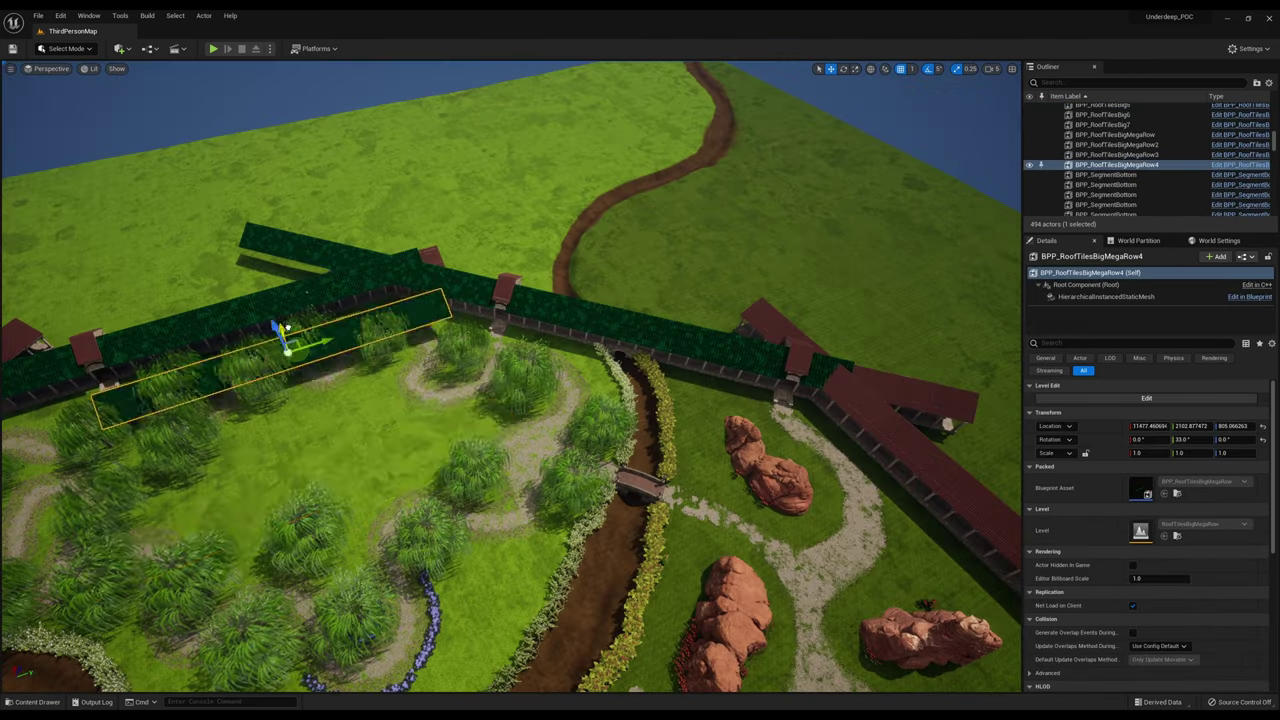
Set the new mega row's yaw to 90° and duplicate the row along the colonnade past the rock garden gatehouse.
{"action": "type", "text": "90"}
{"action": "key", "text": "Return"}
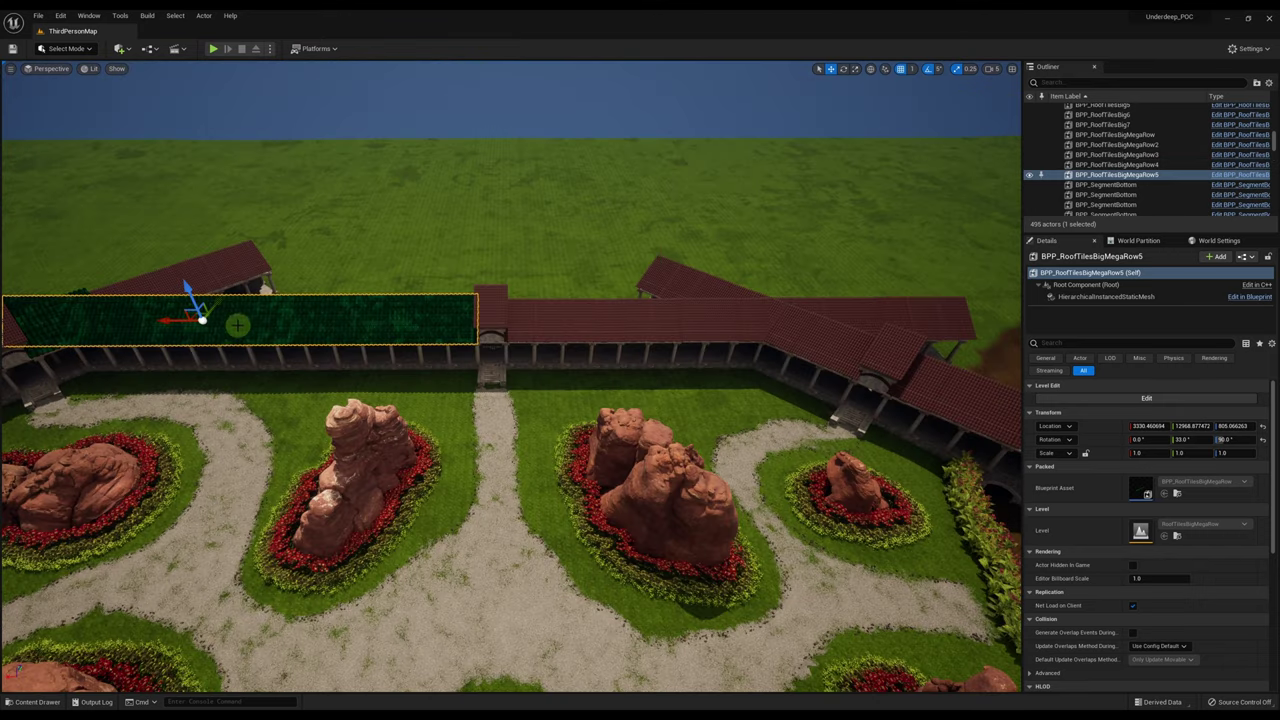
{"action": "left_click_drag", "start_coordinate": [191, 294], "coordinate": [806, 309], "text": "alt"}
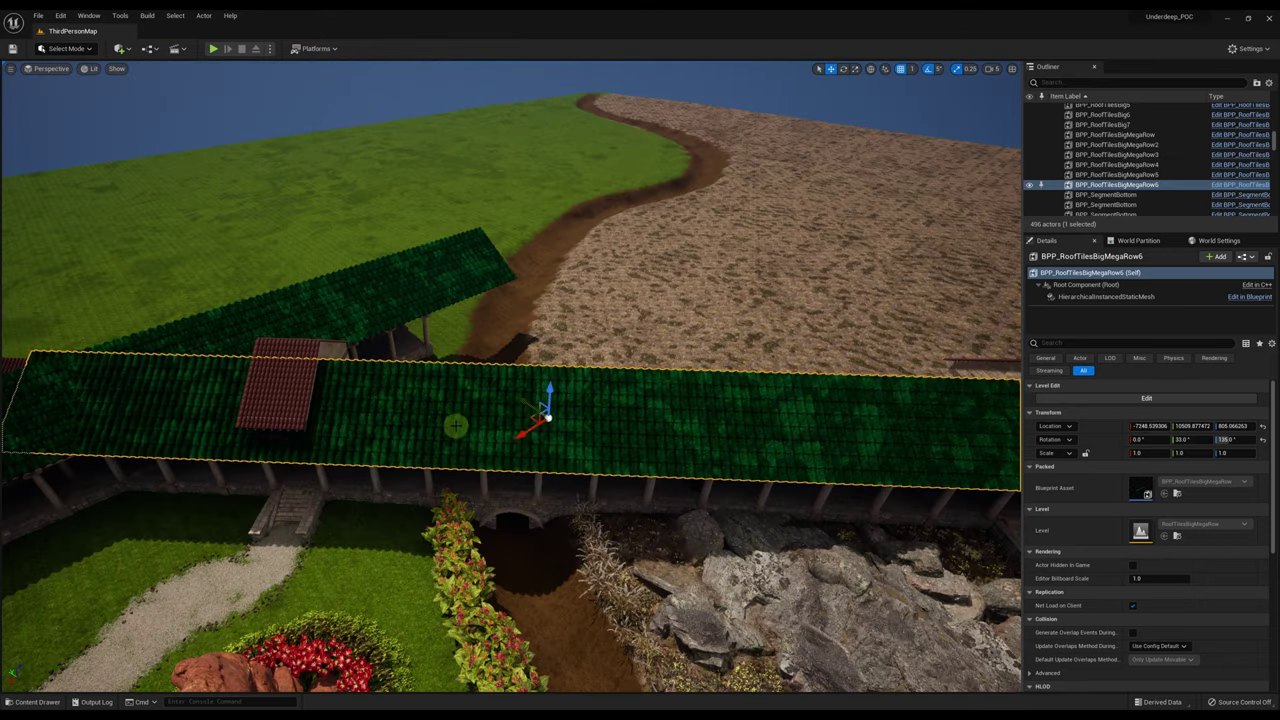
Break the mega row with 135° yaw into its sections and select the adjoining sections over the stream.
{"action": "right_click", "coordinate": [458, 431]}
{"action": "mouse_move", "coordinate": [499, 653]}
{"action": "left_click", "coordinate": [799, 687]}
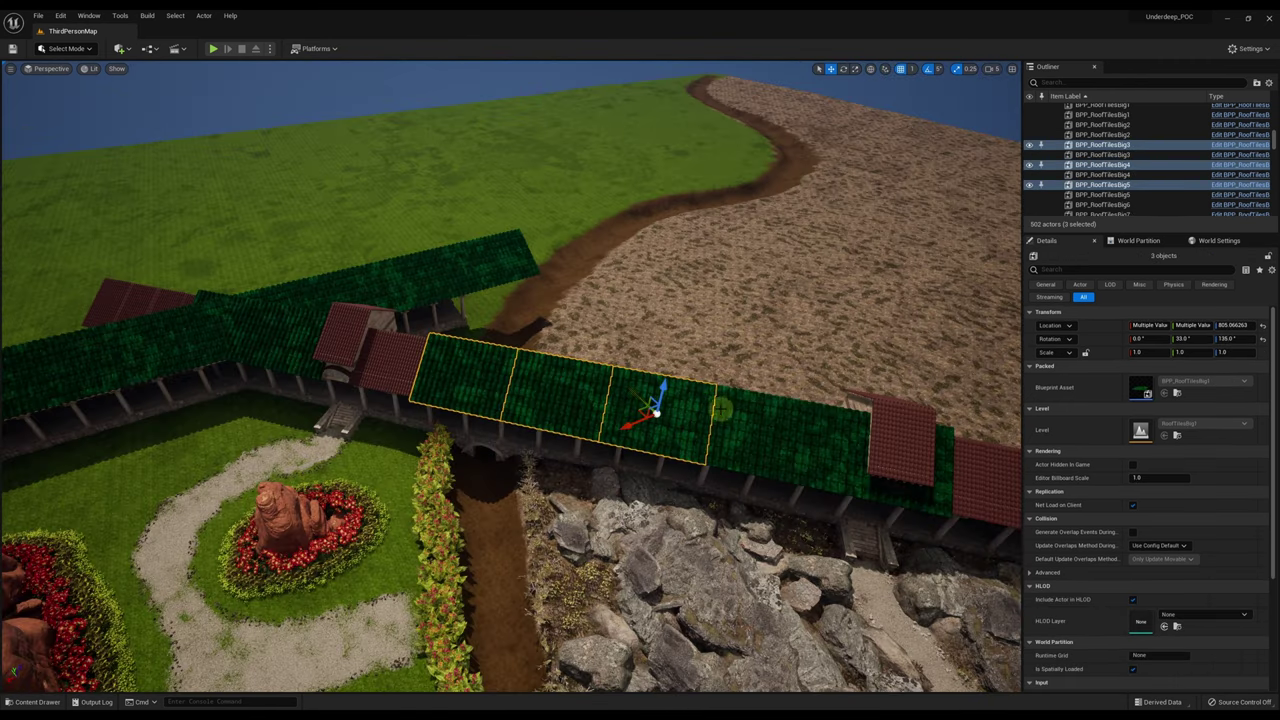
{"action": "left_click", "coordinate": [790, 445], "text": "ctrl"}
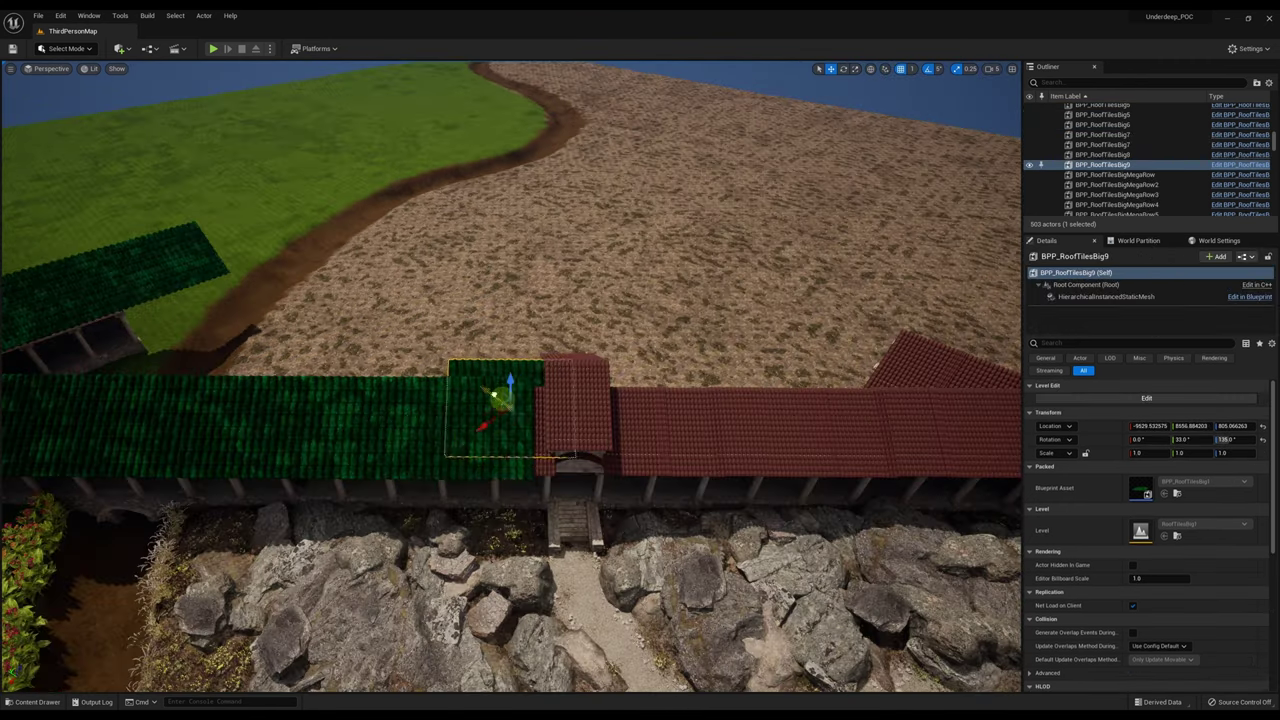
Break the roof section crossing the next gatehouse into individual tile lines and select the lines beneath the gatehouse roof.
{"action": "right_click", "coordinate": [583, 383]}
{"action": "mouse_move", "coordinate": [647, 604]}
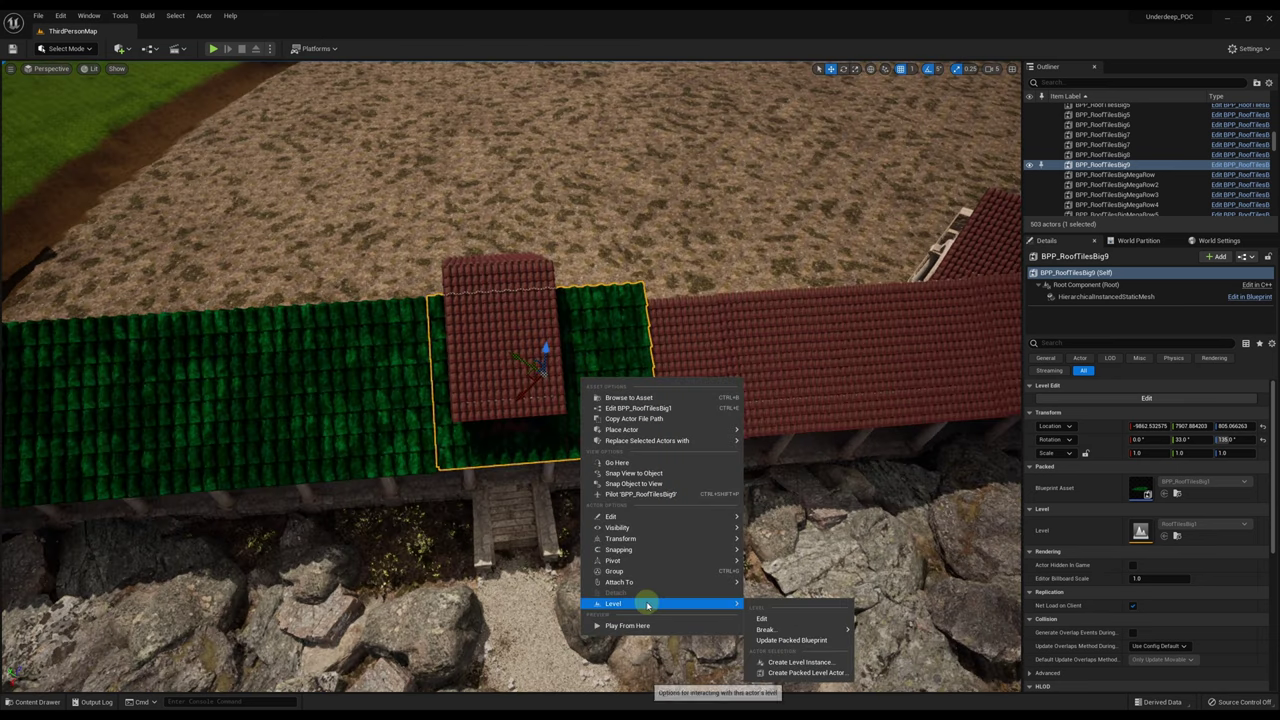
{"action": "left_click", "coordinate": [897, 659]}
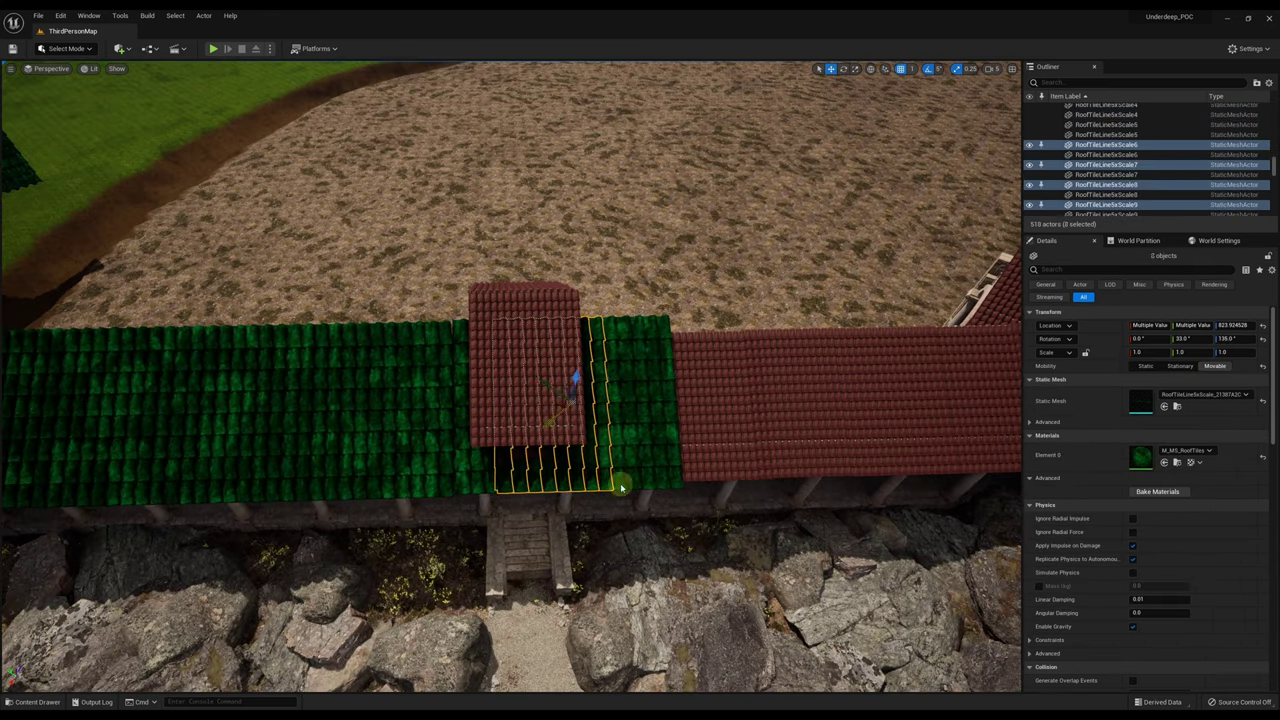
{"action": "left_click", "coordinate": [489, 463]}
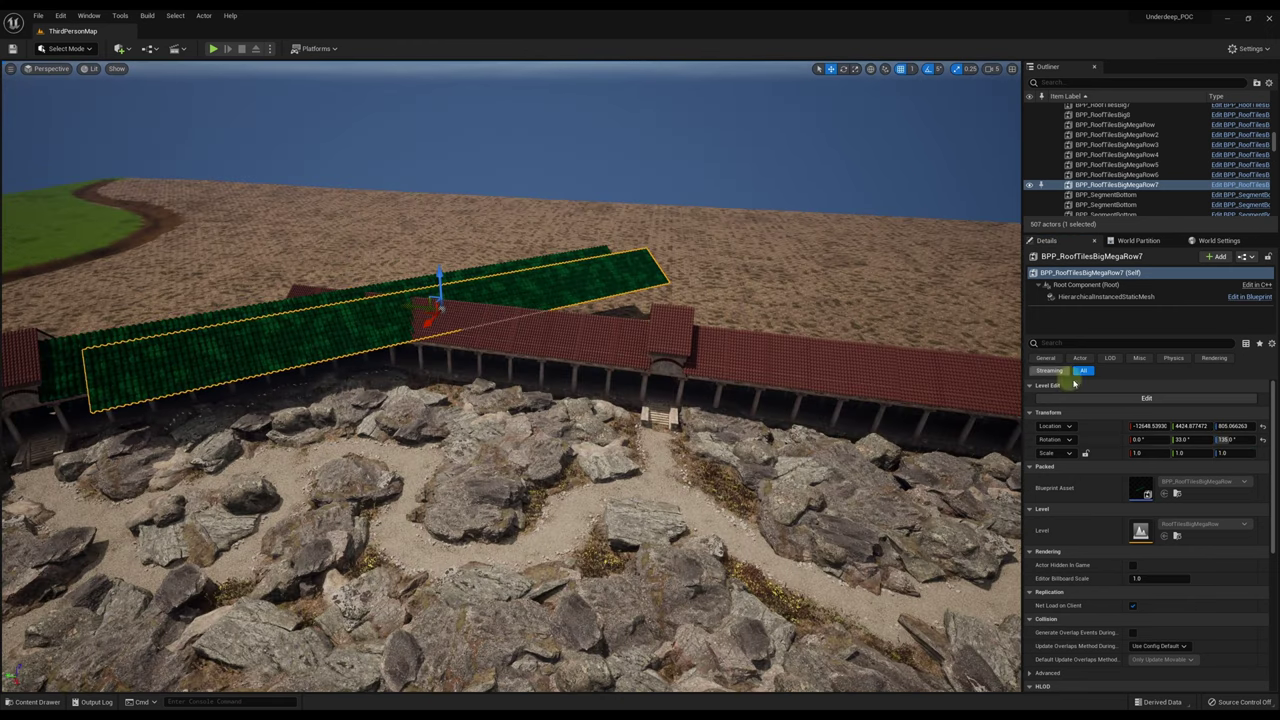
Rotate mega row copies for the next wings, align the one with 225° yaw to the gatehouse, and duplicate it along the colonnade.
{"action": "left_click_drag", "start_coordinate": [1225, 439], "coordinate": [1247, 440]}
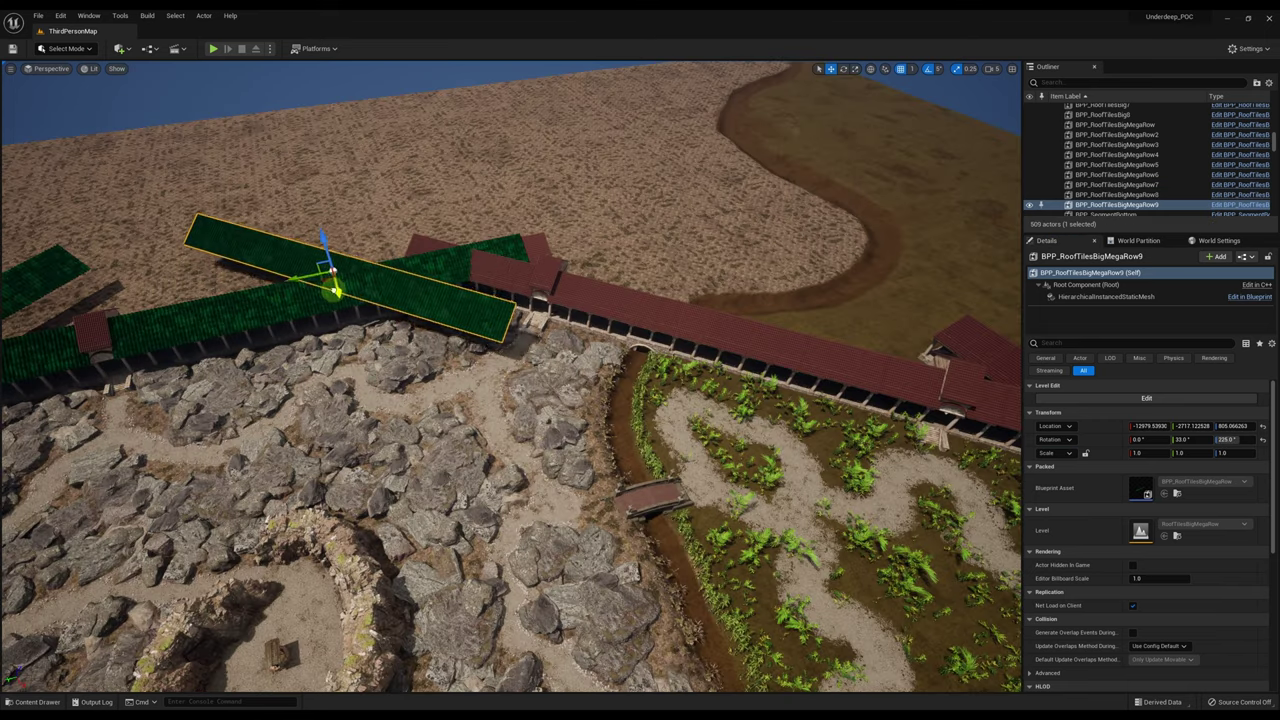
{"action": "left_click_drag", "start_coordinate": [335, 290], "coordinate": [382, 257]}
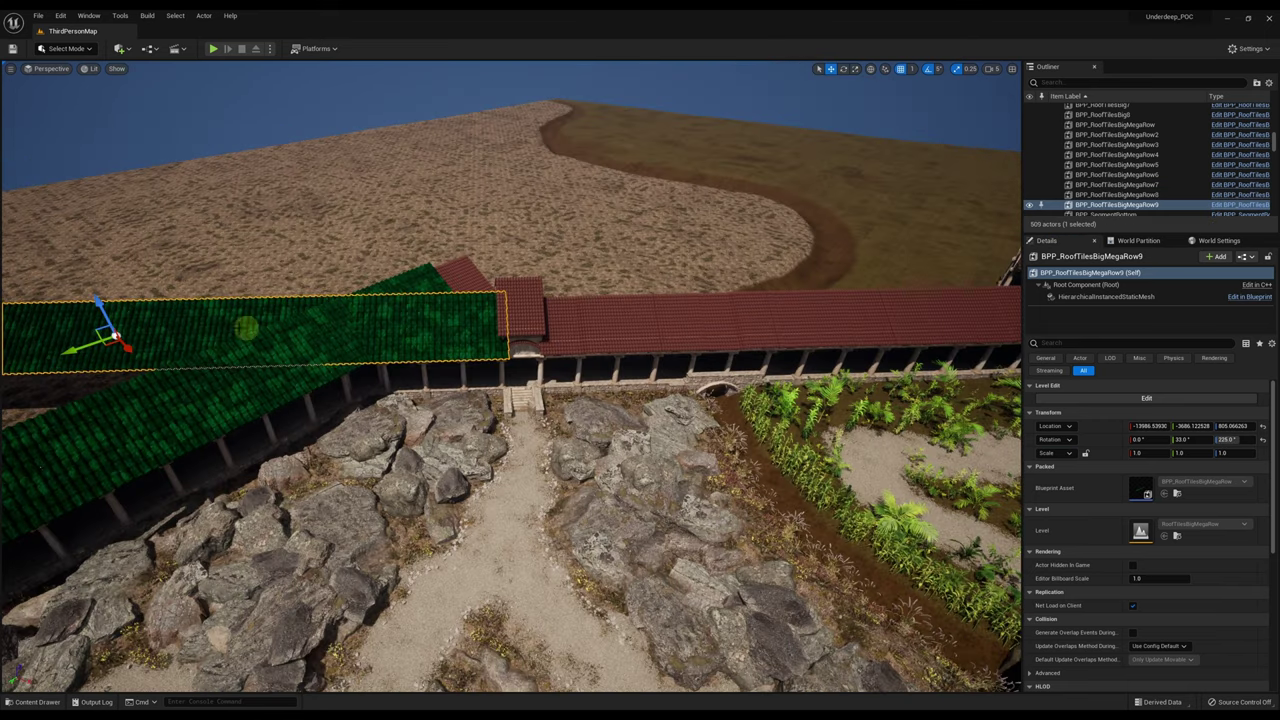
{"action": "left_click_drag", "start_coordinate": [100, 329], "coordinate": [740, 298], "text": "alt"}
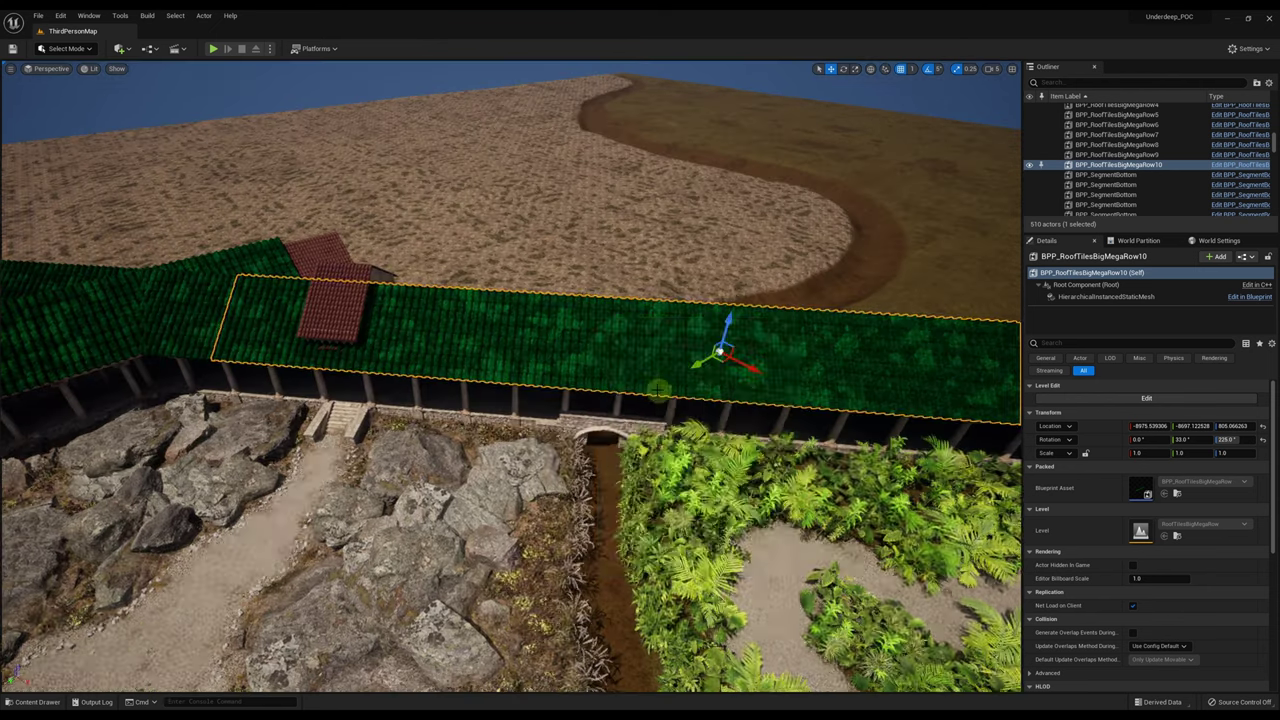
Break the duplicated 225° mega row into sections, and break the section crossing the gatehouse into individual tile lines.
{"action": "right_click", "coordinate": [657, 389]}
{"action": "left_click", "coordinate": [860, 575]}
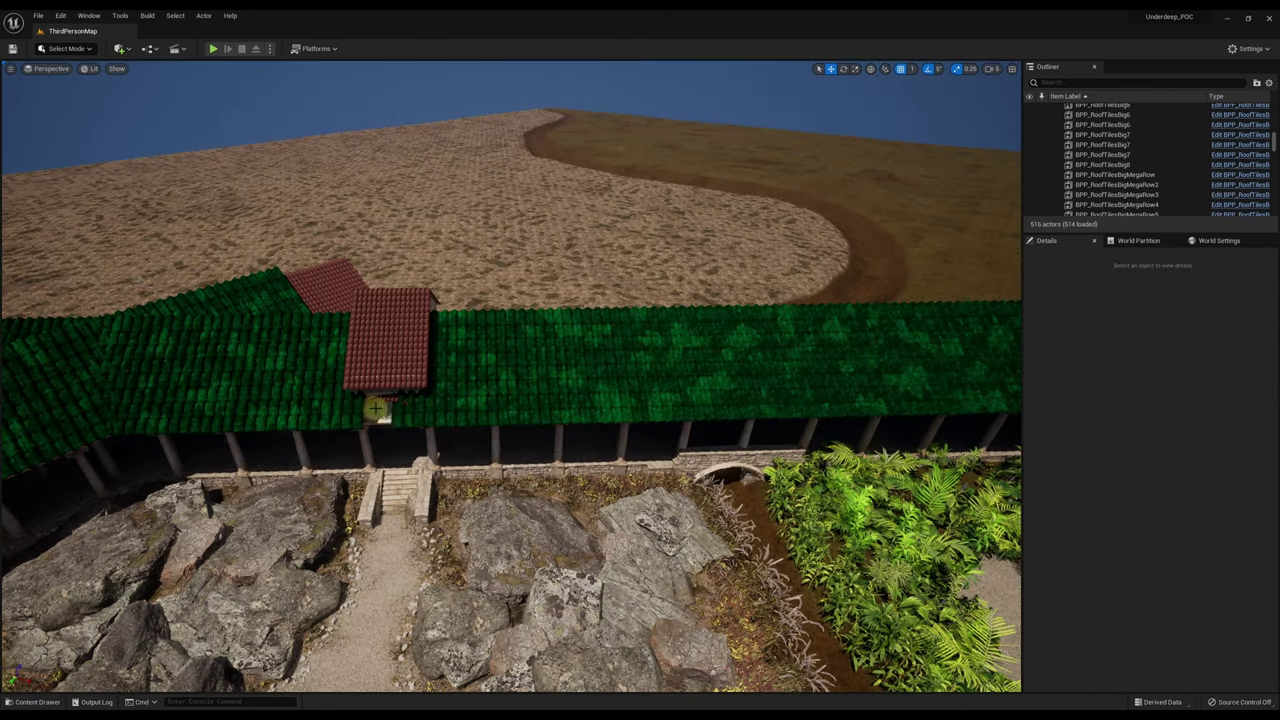
{"action": "right_click", "coordinate": [430, 405]}
{"action": "left_click", "coordinate": [657, 650]}
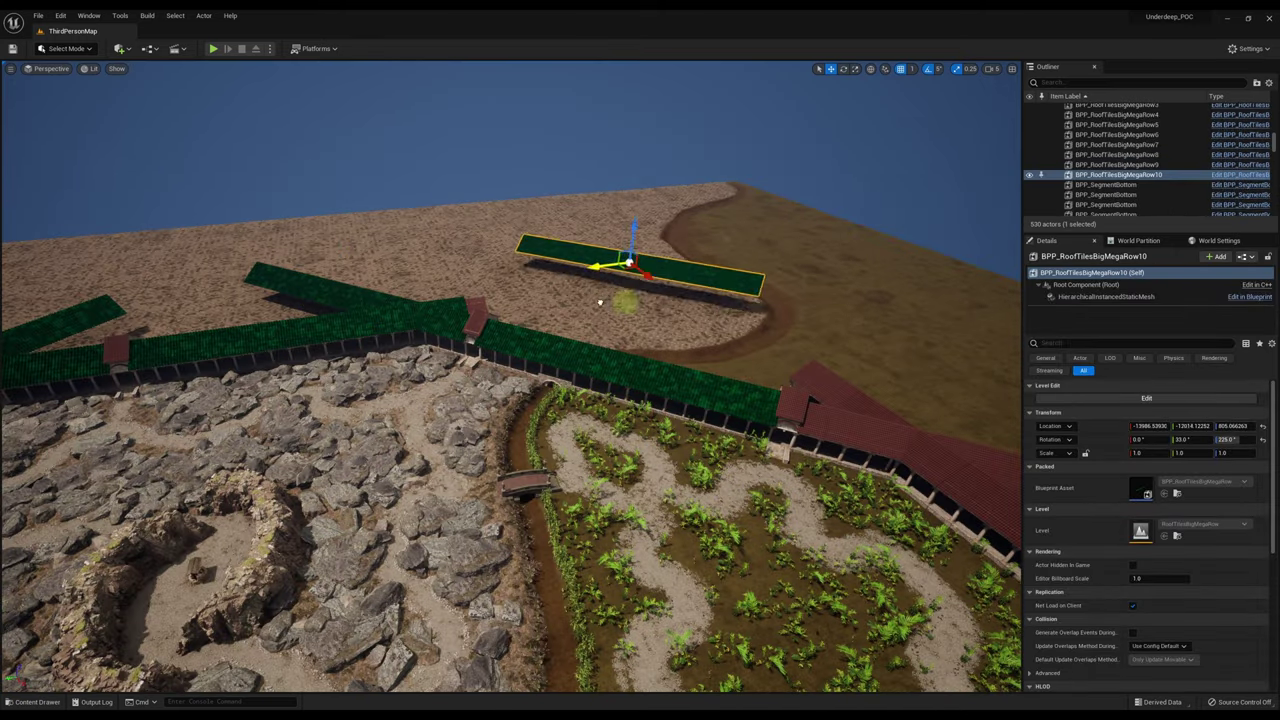
Move the next 225° mega row onto the wing beside the fern garden and align a copy with 270° yaw to the following gatehouse.
{"action": "left_click_drag", "start_coordinate": [609, 297], "coordinate": [843, 366]}
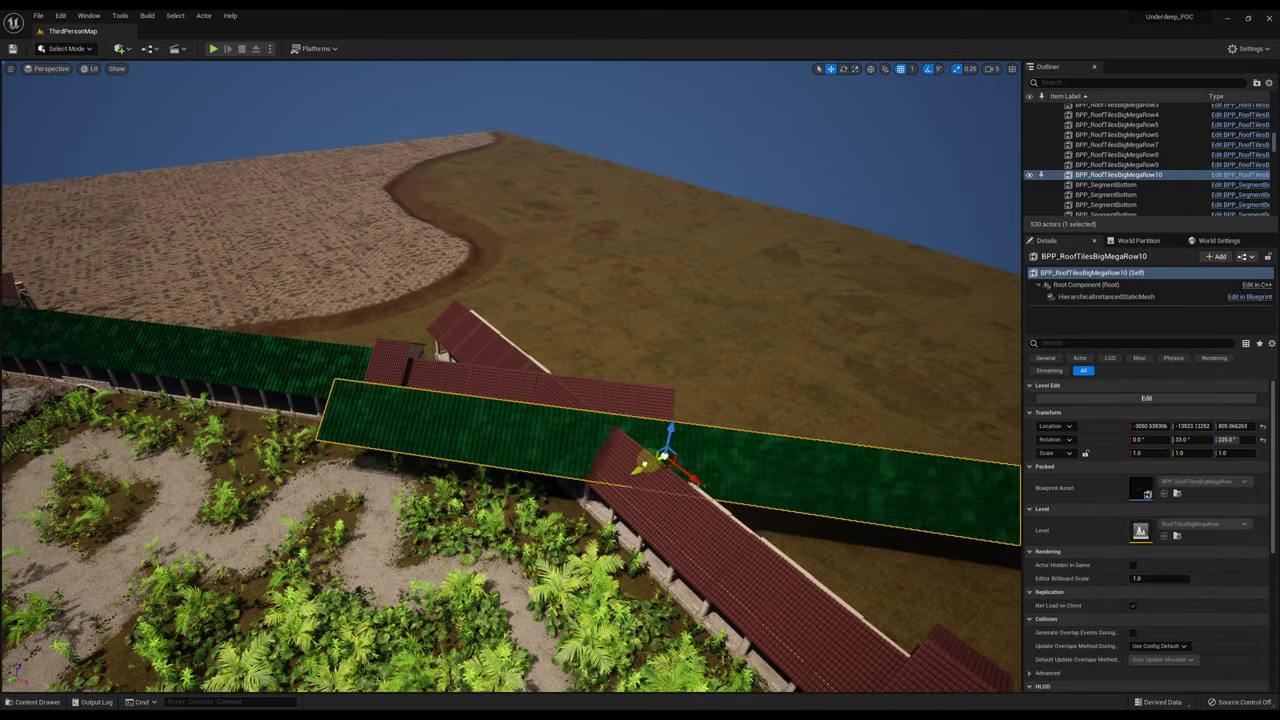
{"action": "left_click_drag", "start_coordinate": [640, 463], "coordinate": [698, 433]}
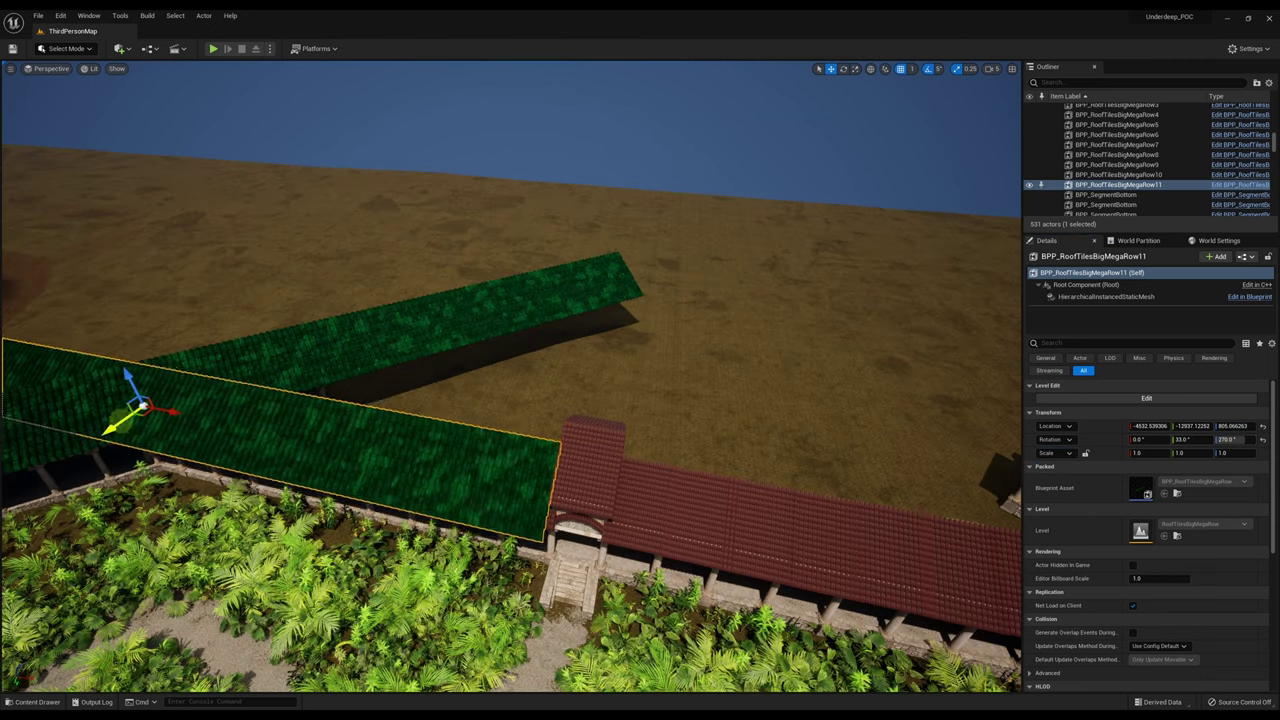
{"action": "left_click_drag", "start_coordinate": [129, 398], "coordinate": [134, 392]}
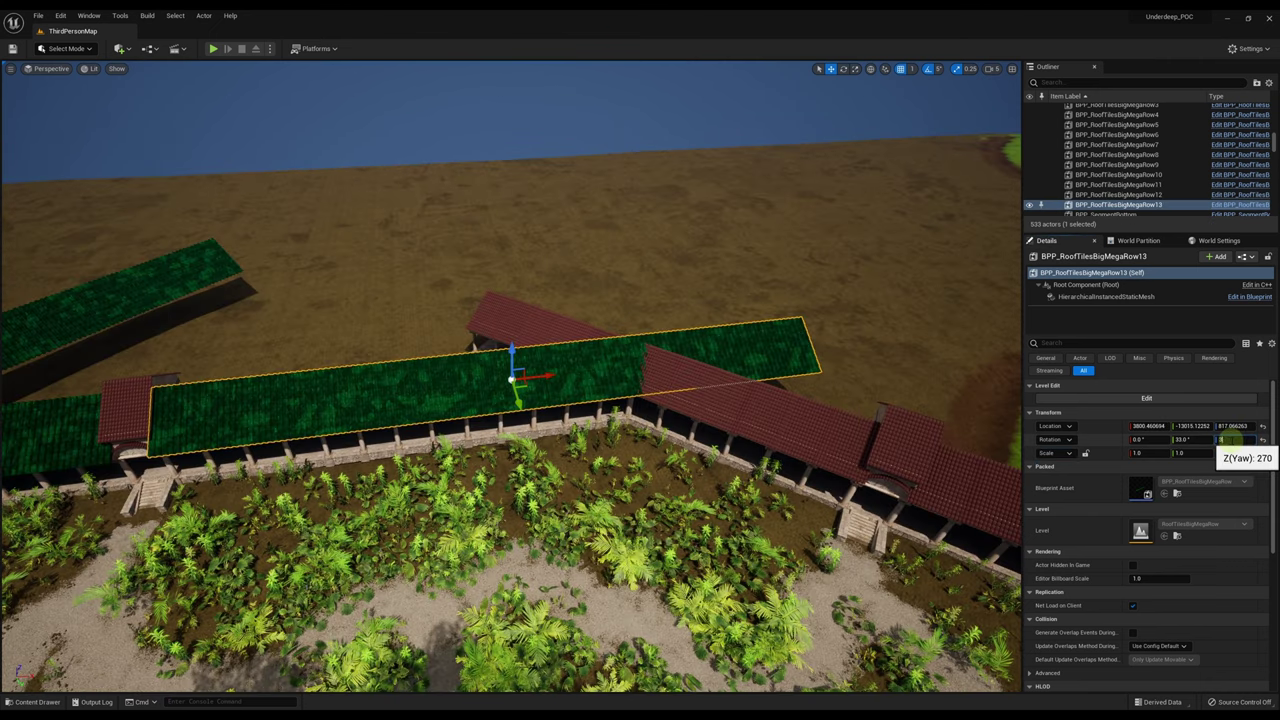
Rotate the newest mega row to 315° yaw and extend it with a copy along the wing towards the willow garden.
{"action": "left_click_drag", "start_coordinate": [514, 366], "coordinate": [543, 337], "text": "alt"}
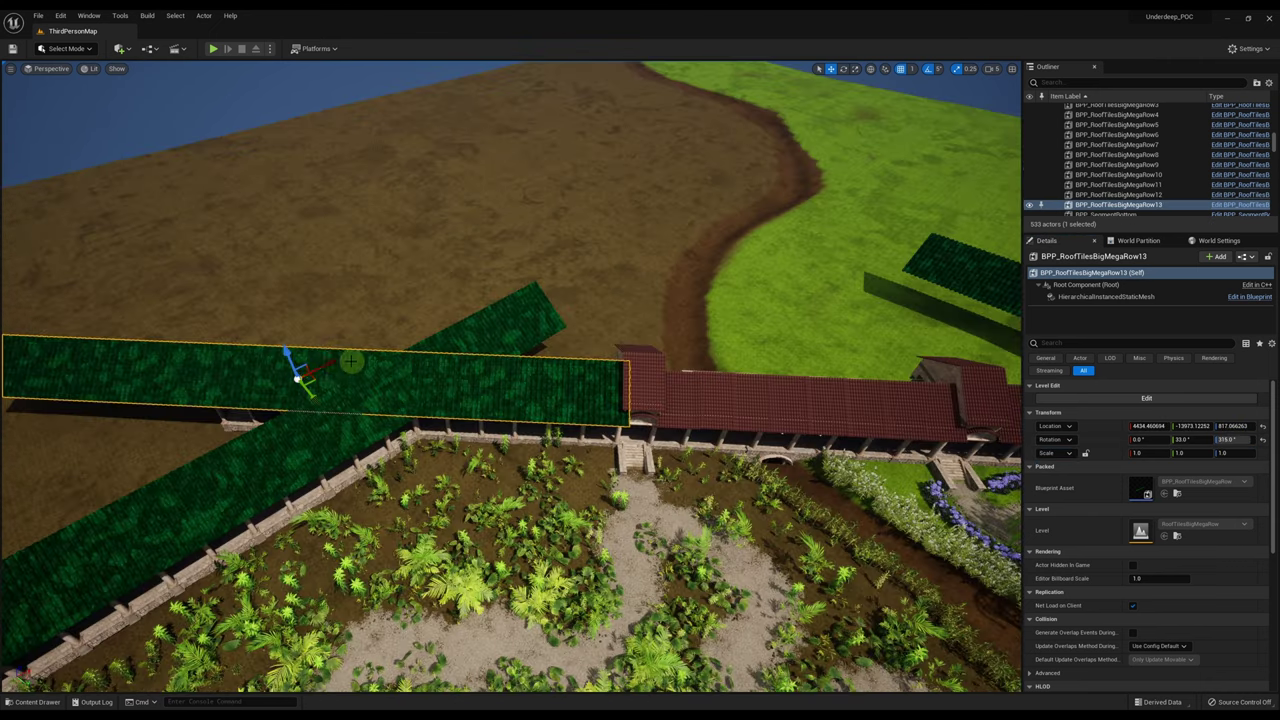
{"action": "left_click_drag", "start_coordinate": [361, 376], "coordinate": [586, 257]}
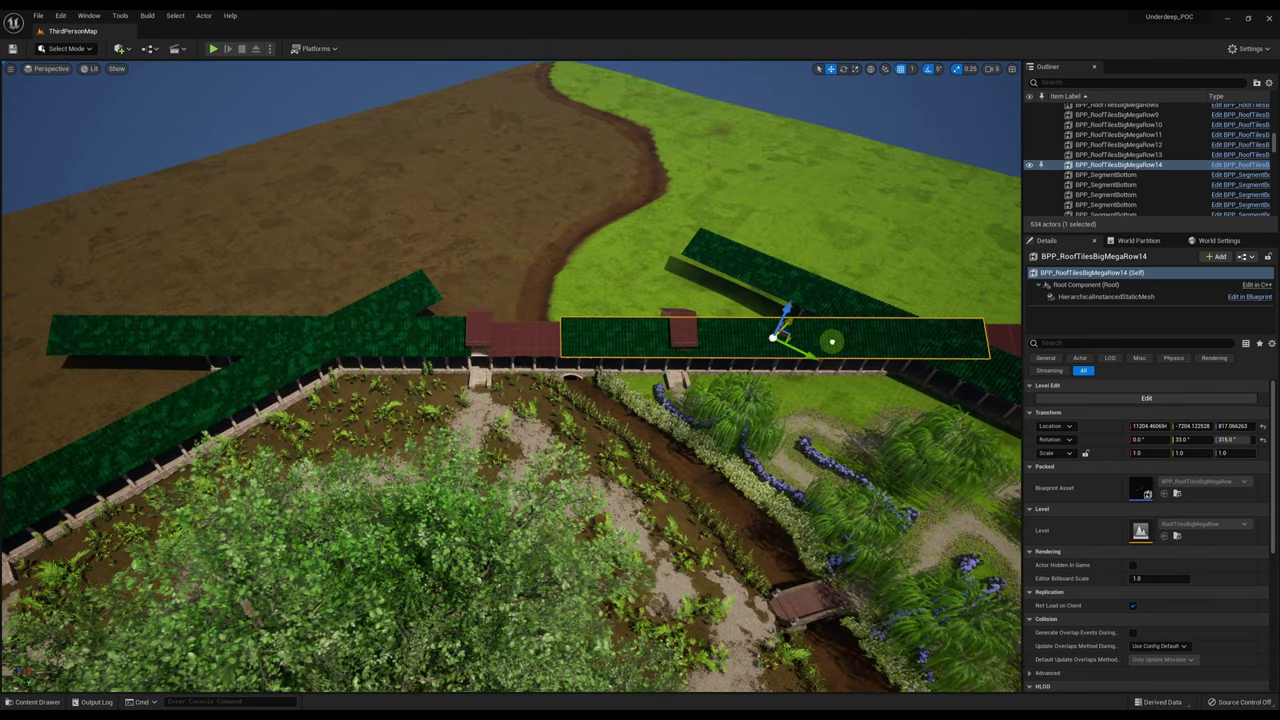
Move the newest 315° yaw mega row along the willow garden wing and align its end with the gatehouse.
{"action": "left_click_drag", "start_coordinate": [831, 340], "coordinate": [882, 309]}
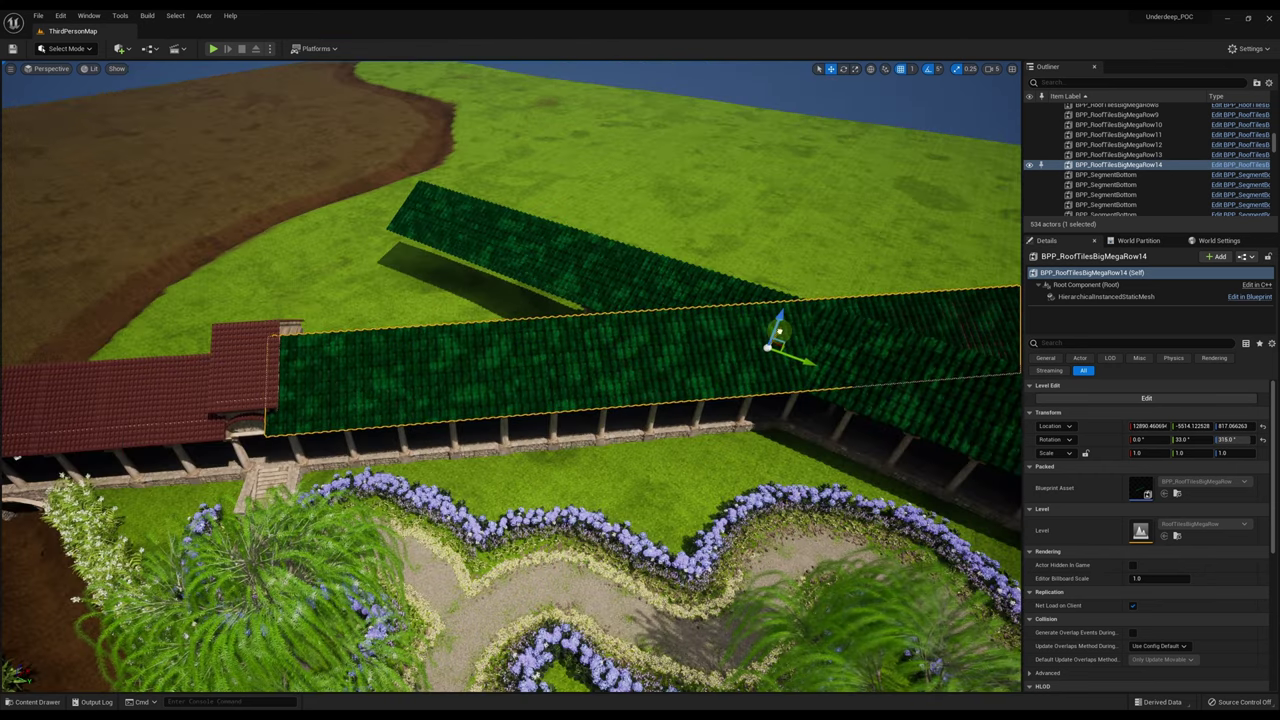
{"action": "left_click_drag", "start_coordinate": [777, 334], "coordinate": [790, 328]}
Break the 315° mega row beside the fern garden into sections, and break the section crossing the gatehouse into individual tile lines.
{"action": "right_click", "coordinate": [343, 357]}
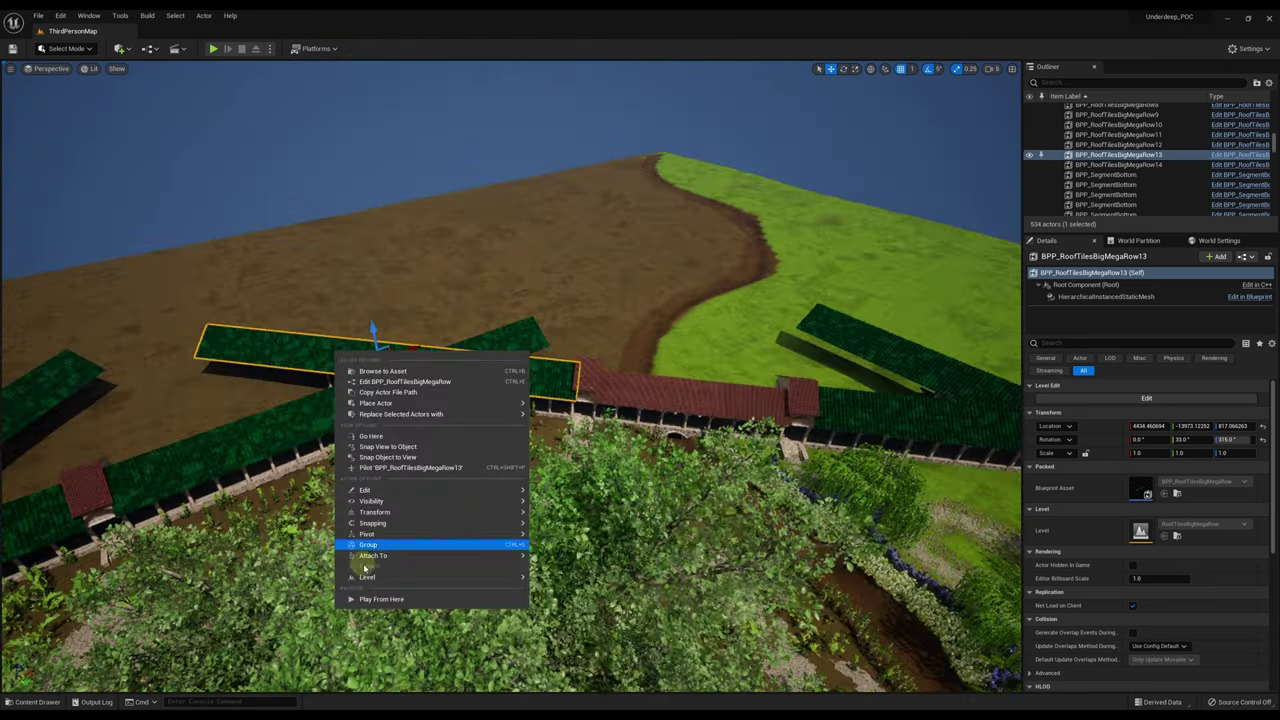
{"action": "left_click", "coordinate": [365, 543]}
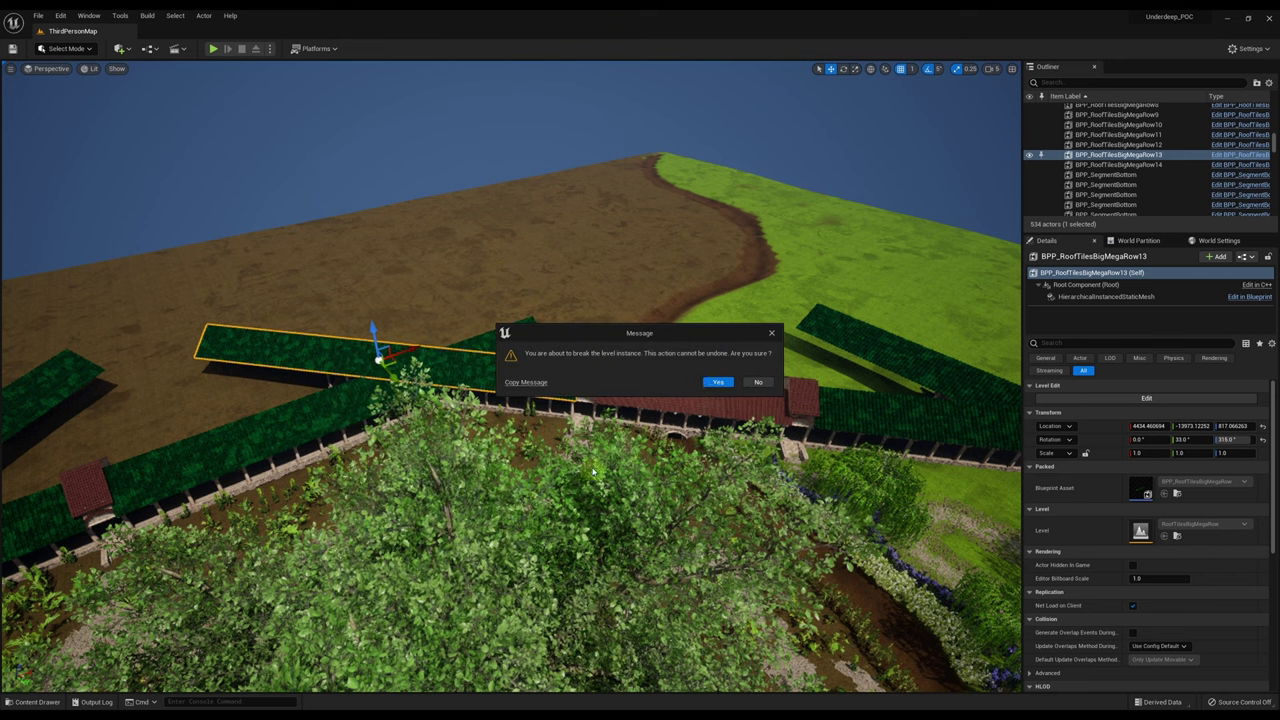
{"action": "left_click", "coordinate": [714, 380]}
{"action": "left_click_drag", "start_coordinate": [343, 356], "coordinate": [271, 528]}
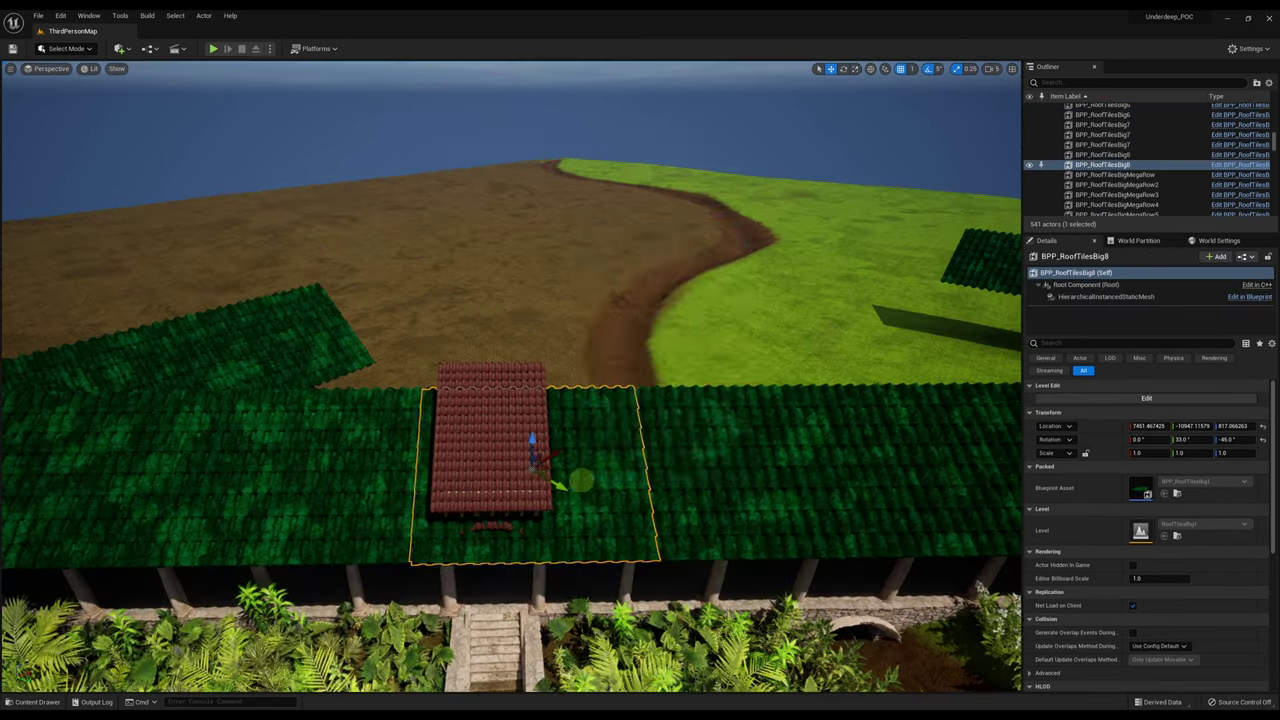
{"action": "right_click", "coordinate": [582, 477]}
{"action": "left_click", "coordinate": [798, 474]}
{"action": "left_click", "coordinate": [878, 504]}
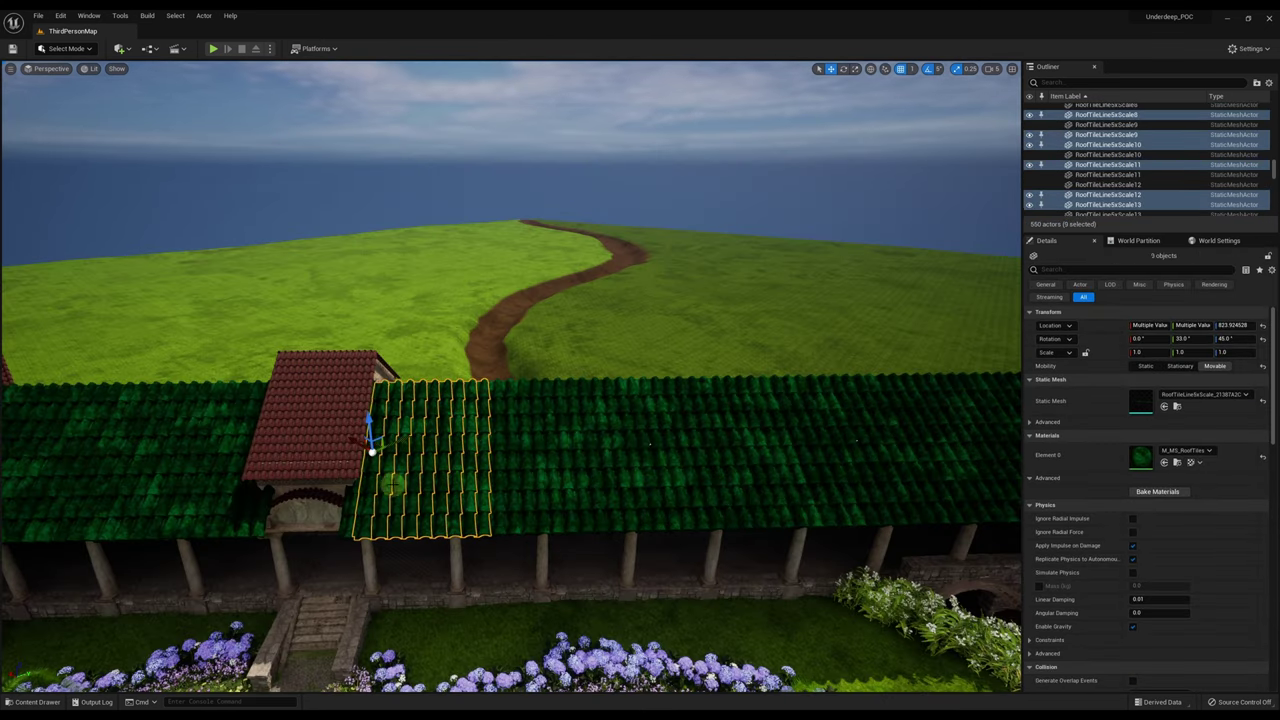
Duplicate the tile lines beside the willow garden gatehouse and fit the copies over the gatehouse's raised roof.
{"action": "key", "text": "ctrl+d"}
{"action": "left_click_drag", "start_coordinate": [414, 437], "coordinate": [428, 391]}
{"action": "left_click_drag", "start_coordinate": [515, 386], "coordinate": [400, 423]}
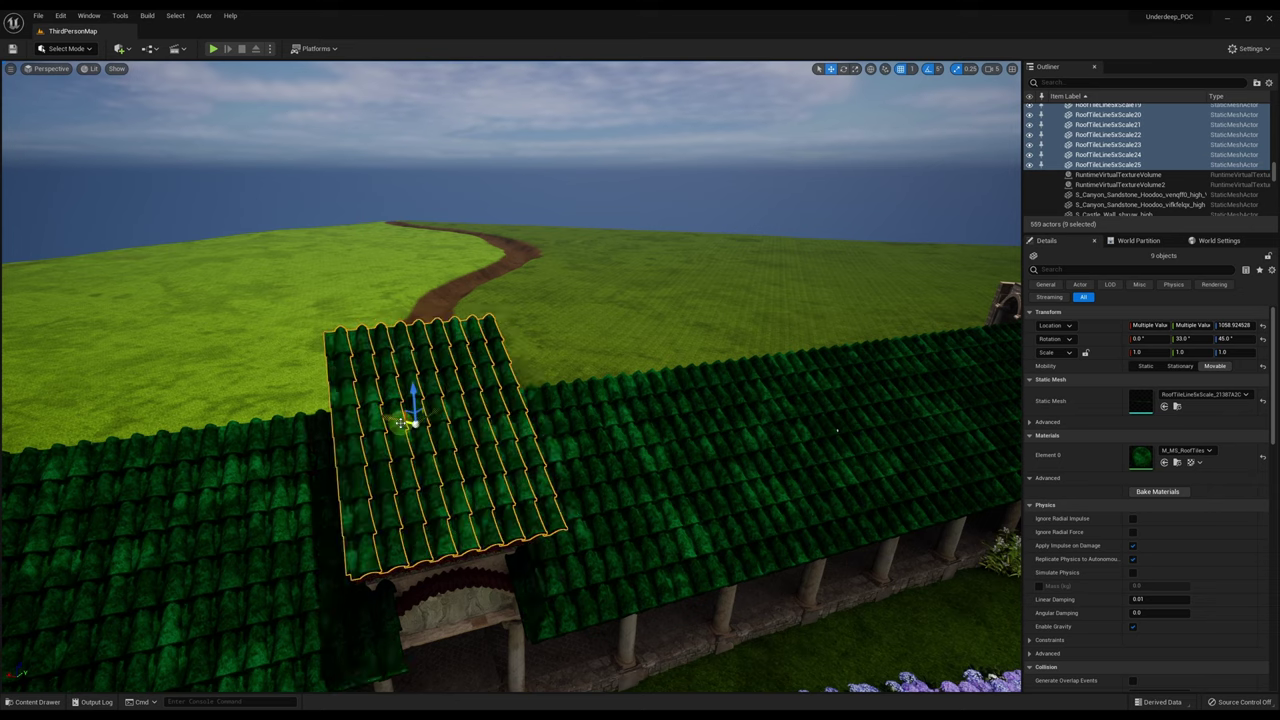
{"action": "key", "text": "f"}
{"action": "left_click_drag", "start_coordinate": [434, 286], "coordinate": [434, 290]}
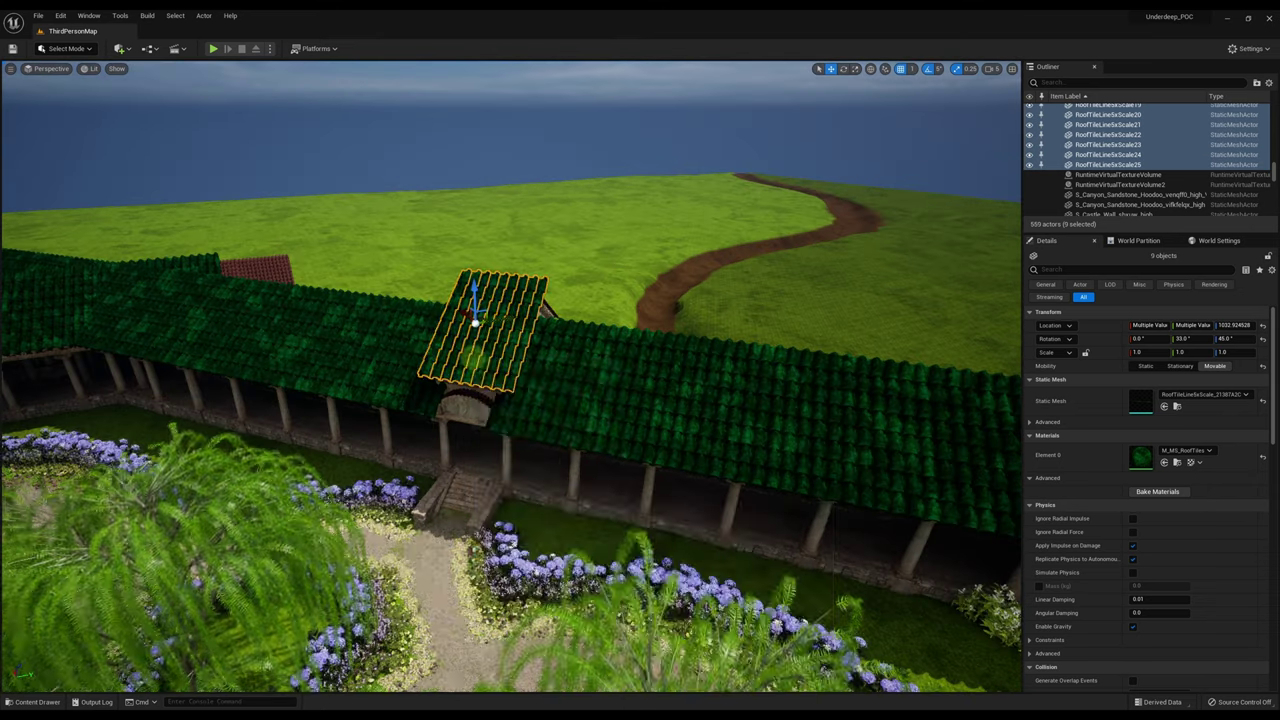
Turn the gatehouse tile lines into a packed level actor, saving the level as RoofTilesBigTower in the Size2 folder.
{"action": "right_click", "coordinate": [486, 364]}
{"action": "left_click", "coordinate": [686, 600]}
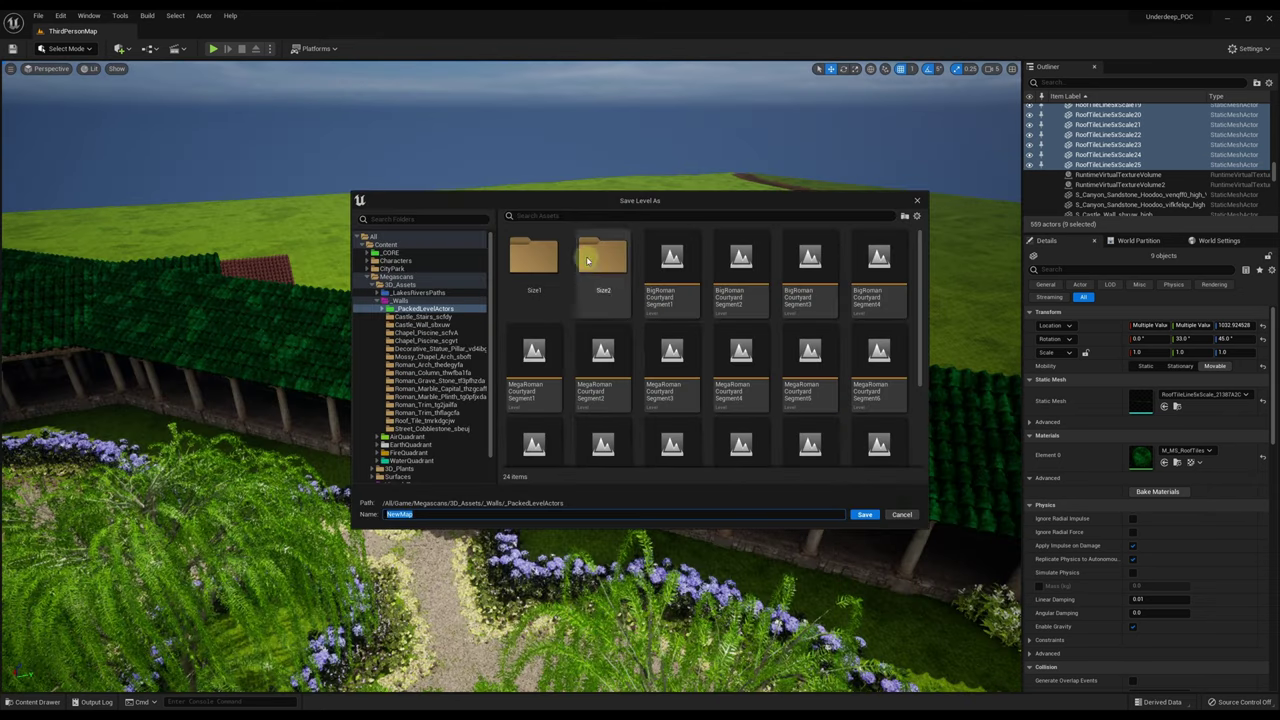
{"action": "double_click", "coordinate": [588, 261]}
{"action": "key", "text": "Return"}
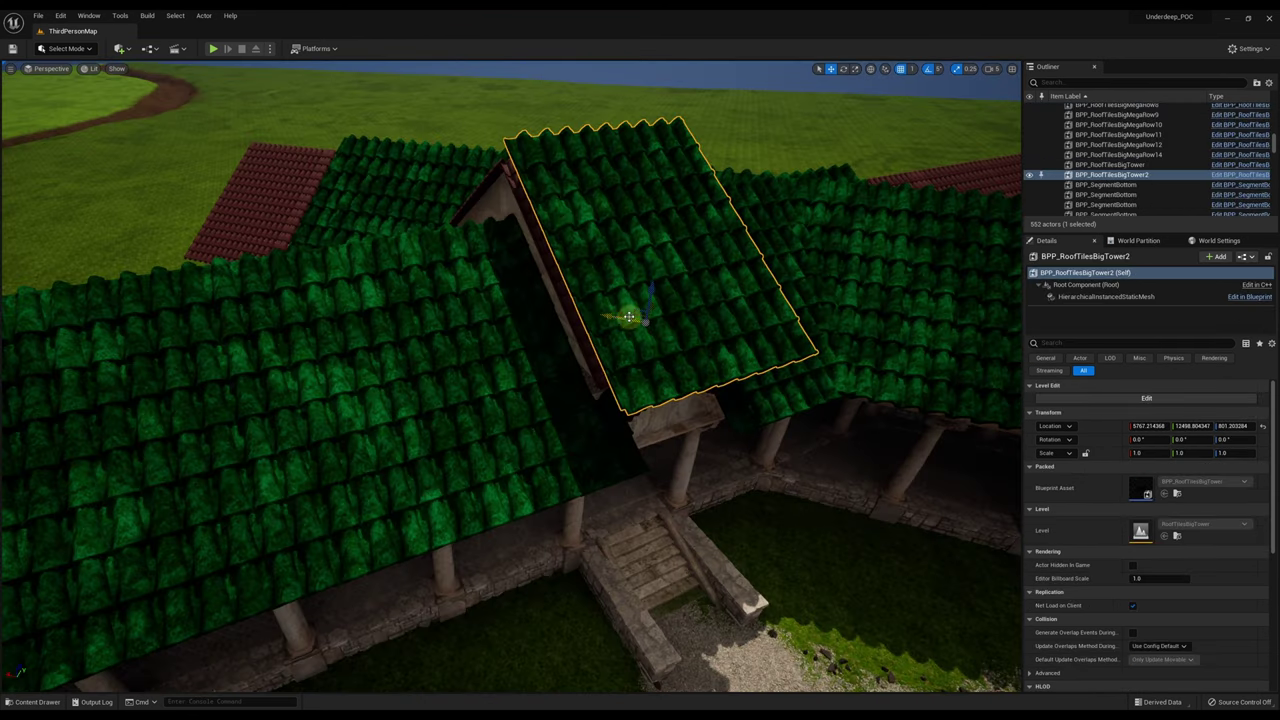
Align a tower roof copy over the first red-rock garden gatehouse and fit another, rotated to 45° yaw, over the next one.
{"action": "left_click_drag", "start_coordinate": [624, 310], "coordinate": [574, 300]}
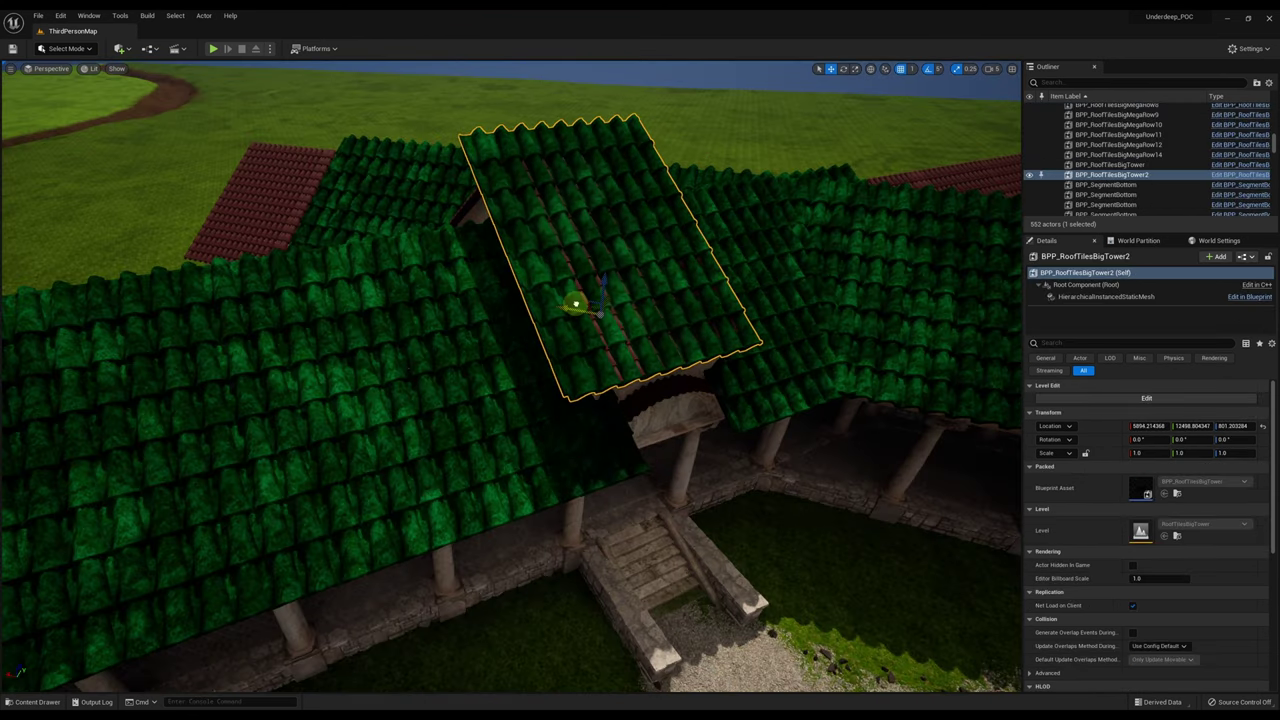
{"action": "mouse_move", "coordinate": [548, 330]}
{"action": "left_mouse_down"}
{"action": "mouse_move", "coordinate": [571, 313]}
{"action": "mouse_move", "coordinate": [533, 313]}
{"action": "left_mouse_up"}
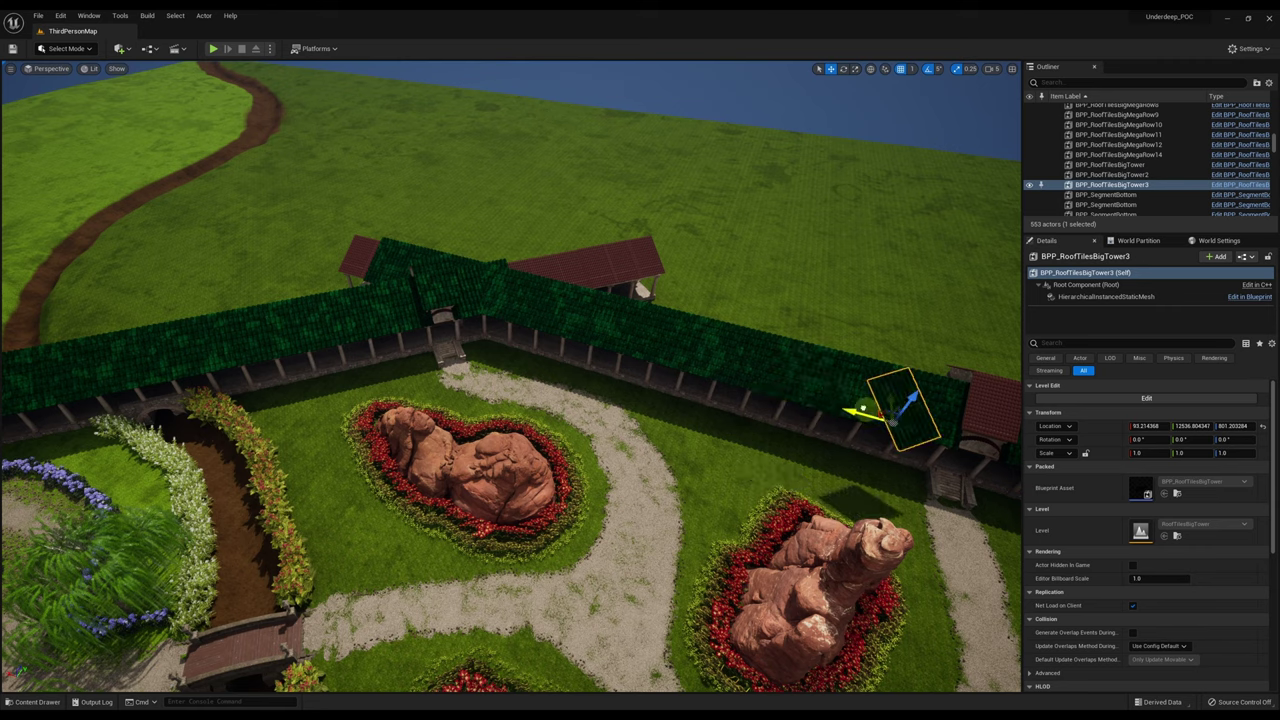
{"action": "left_click_drag", "start_coordinate": [606, 418], "coordinate": [654, 418]}
{"action": "left_click_drag", "start_coordinate": [654, 418], "coordinate": [724, 418]}
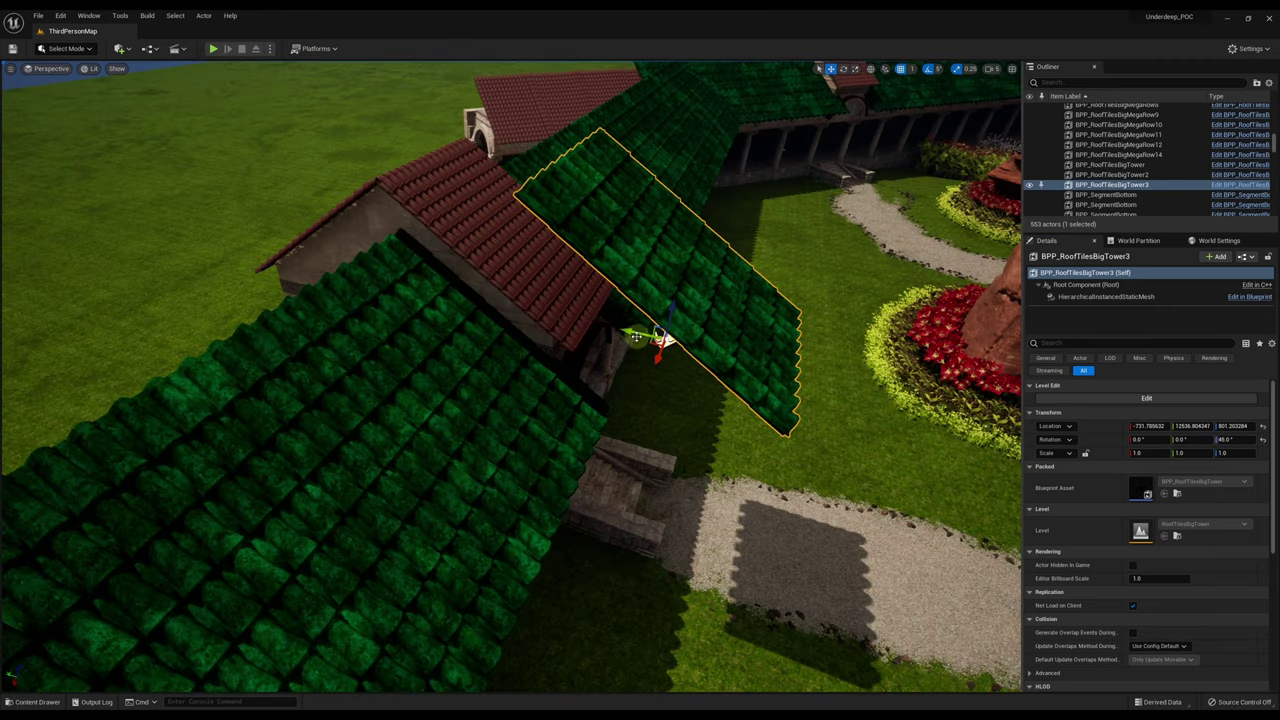
{"action": "left_click_drag", "start_coordinate": [656, 340], "coordinate": [512, 292]}
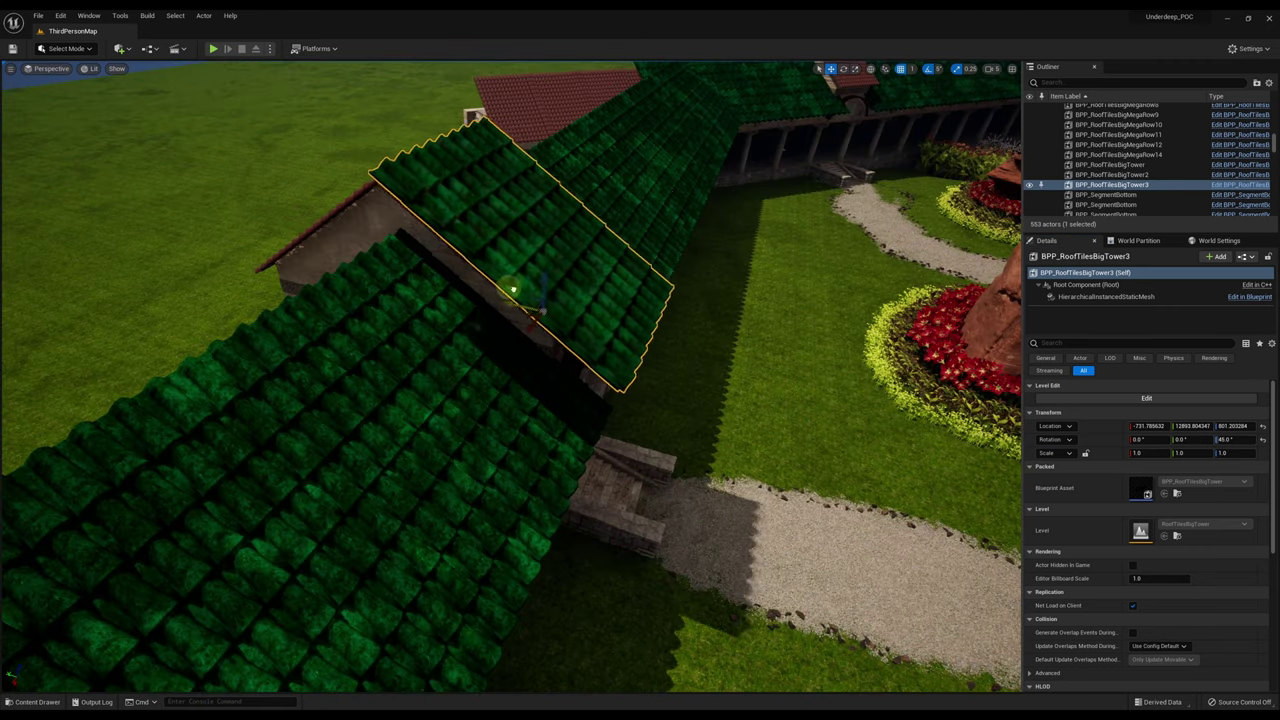
{"action": "left_click_drag", "start_coordinate": [543, 288], "coordinate": [526, 214]}
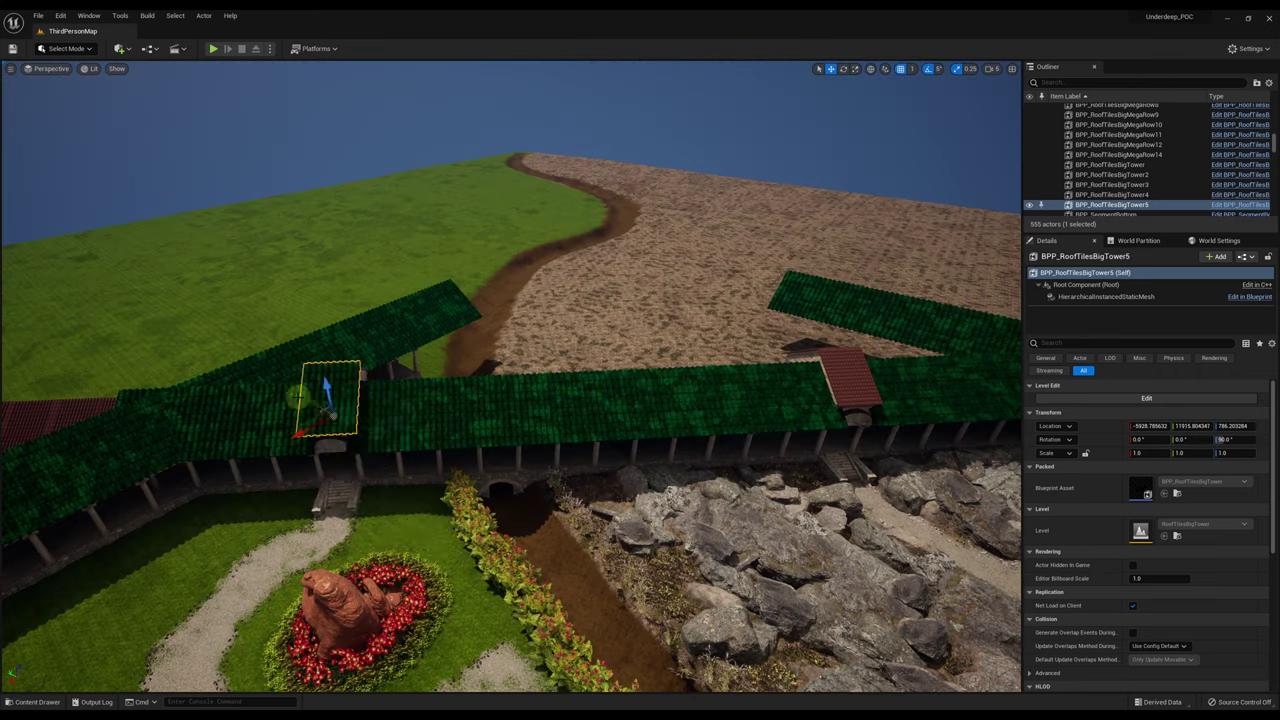
Fit tower roof copies over the next grey-rock garden gatehouses, one at 90° yaw and one at 135° yaw.
{"action": "left_click_drag", "start_coordinate": [300, 434], "coordinate": [449, 539], "text": "alt"}
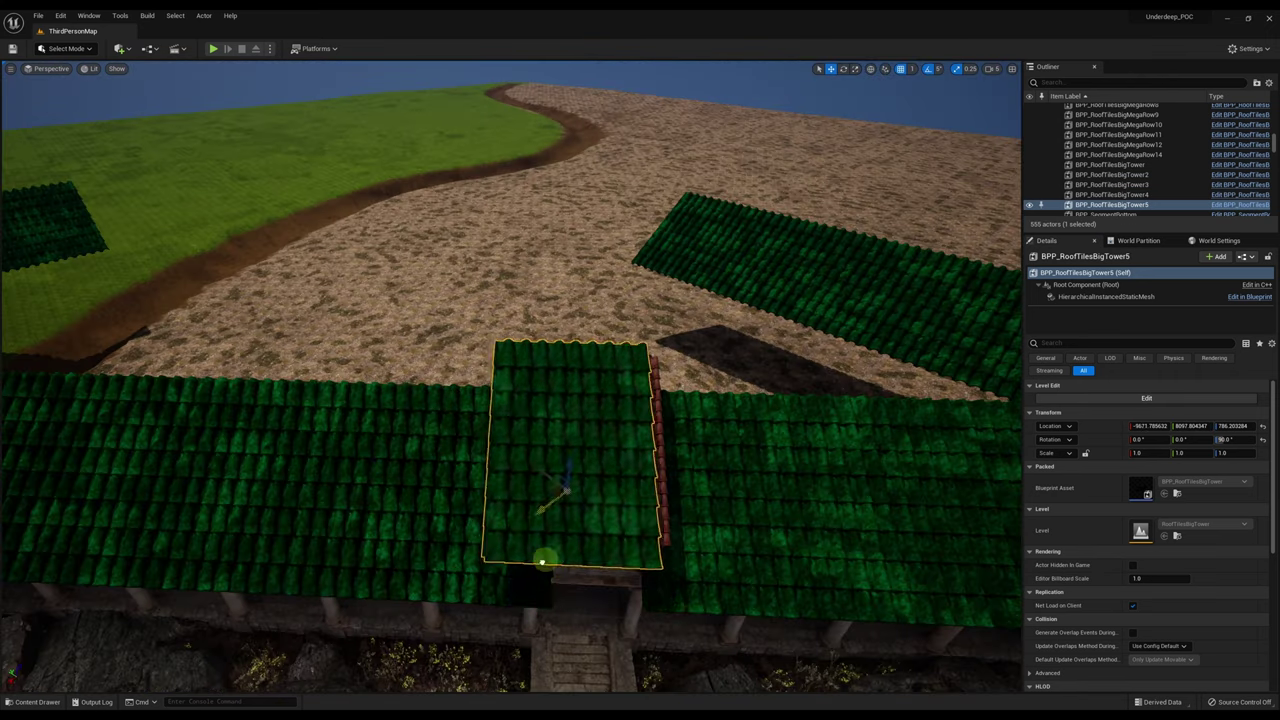
{"action": "left_click_drag", "start_coordinate": [540, 467], "coordinate": [560, 461]}
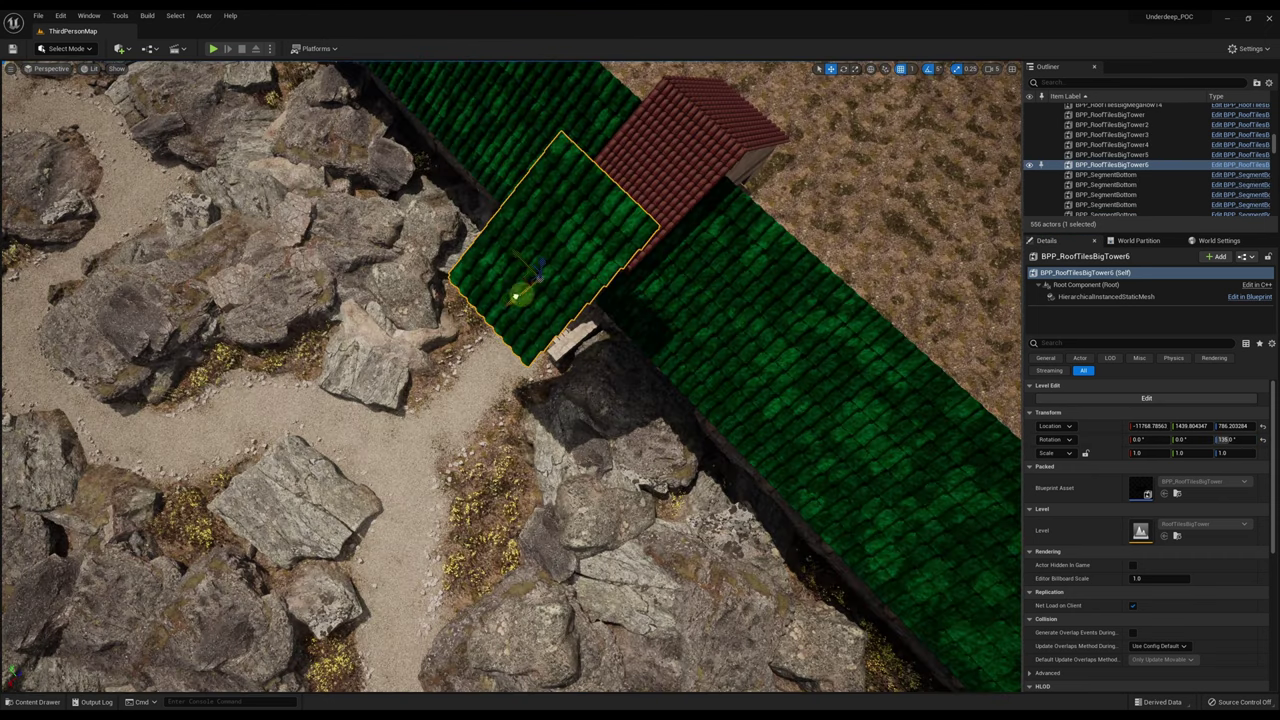
{"action": "left_click_drag", "start_coordinate": [523, 286], "coordinate": [643, 257]}
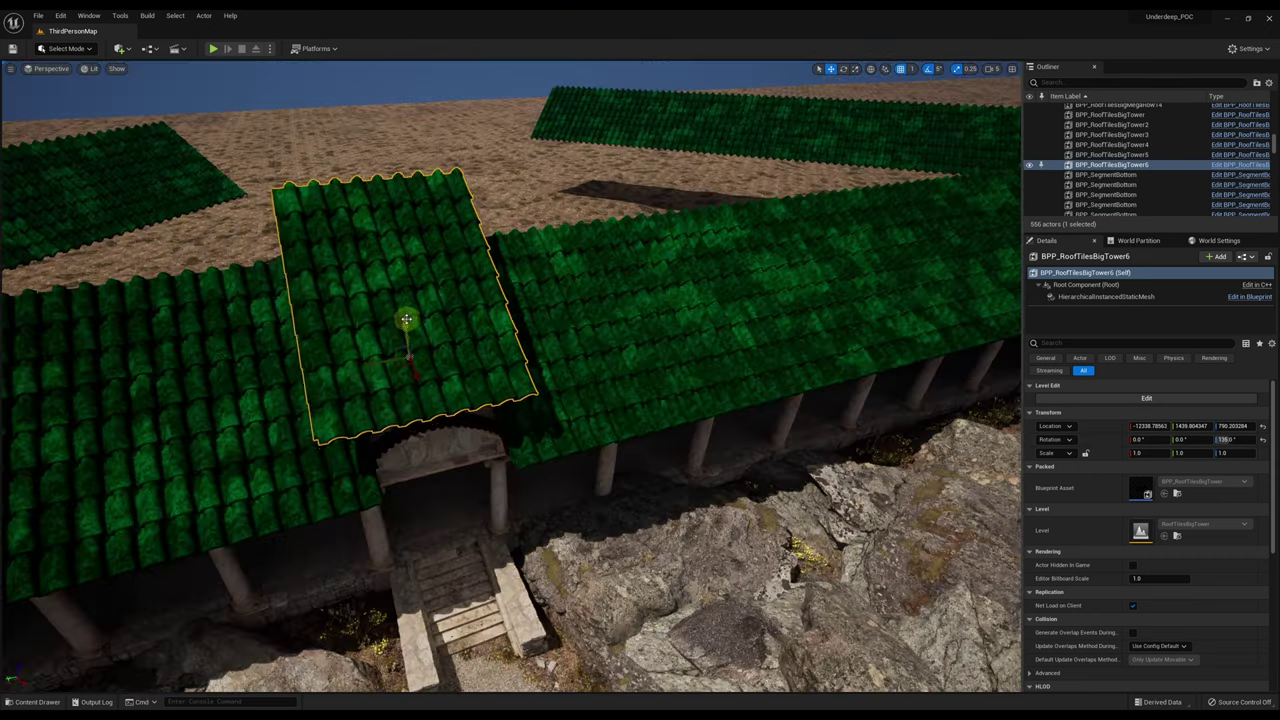
{"action": "left_click_drag", "start_coordinate": [406, 319], "coordinate": [406, 326]}
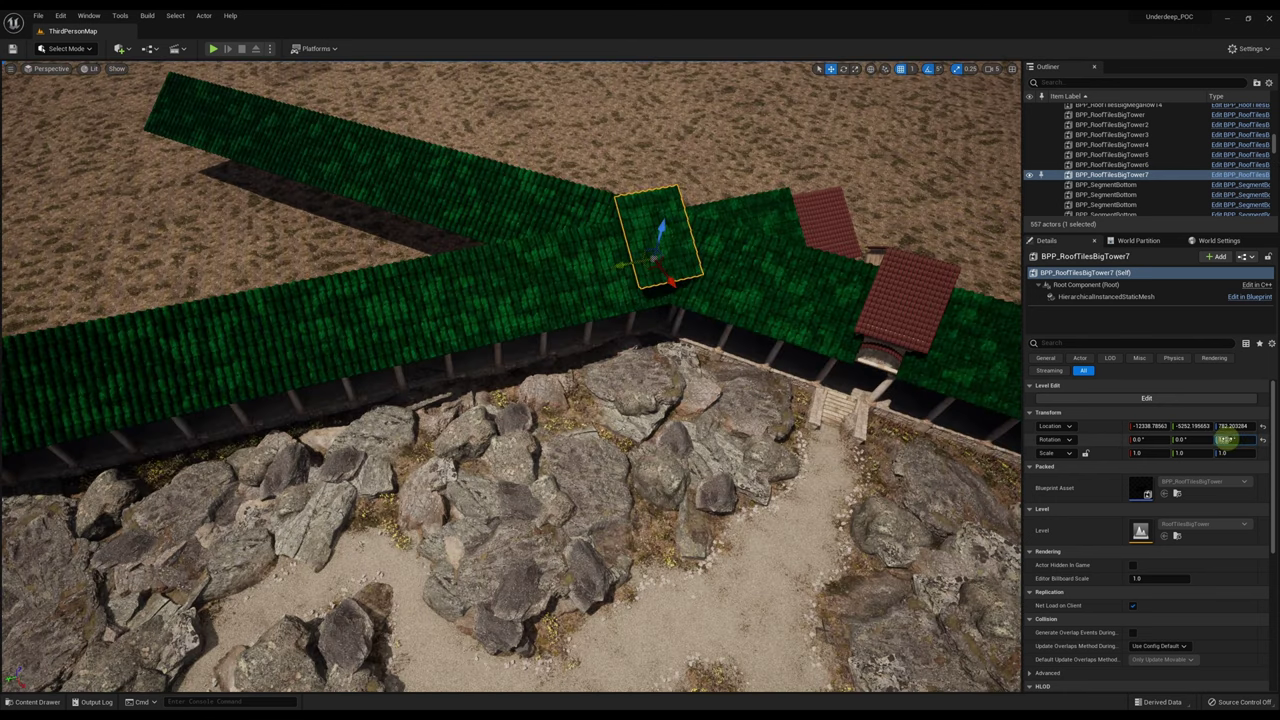
Fit tower roof copies at 180° yaw over the last grey-rock garden gatehouse and the first fern garden gatehouse.
{"action": "left_click_drag", "start_coordinate": [657, 243], "coordinate": [903, 300]}
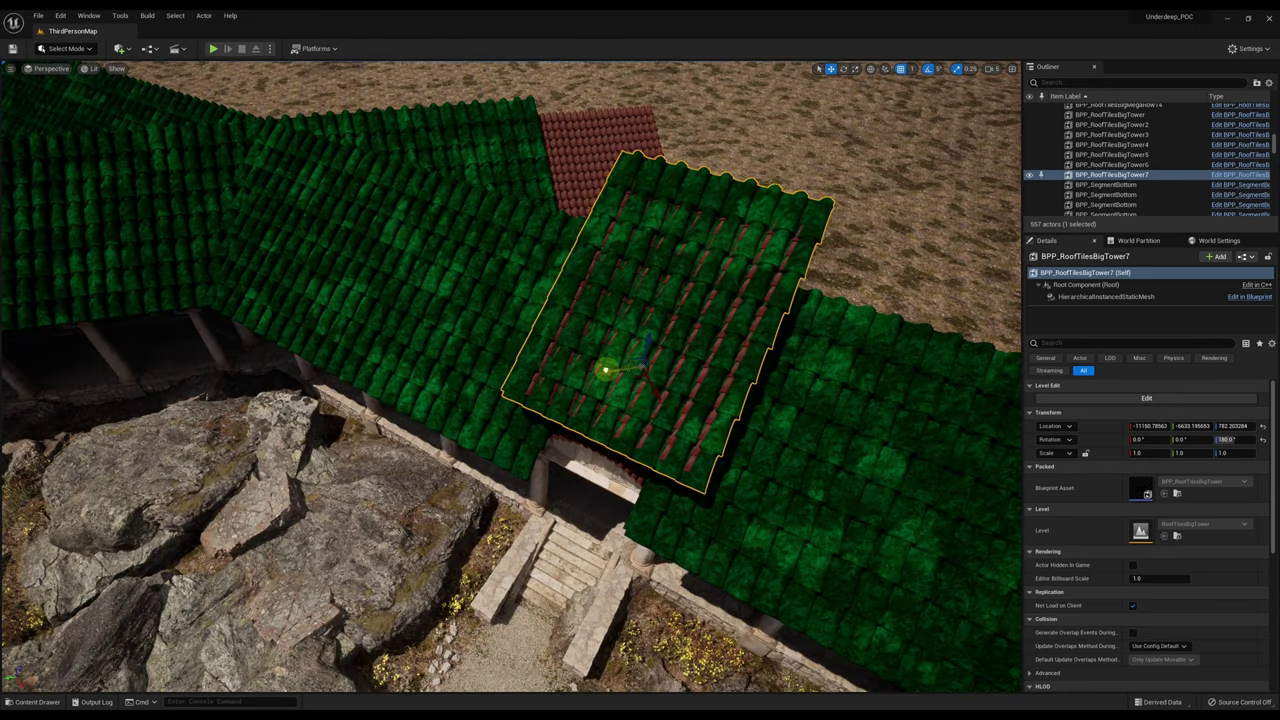
{"action": "mouse_move", "coordinate": [606, 370]}
{"action": "left_mouse_down", "text": "alt"}
{"action": "mouse_move", "coordinate": [649, 380]}
{"action": "mouse_move", "coordinate": [608, 371]}
{"action": "left_mouse_up", "text": "alt"}
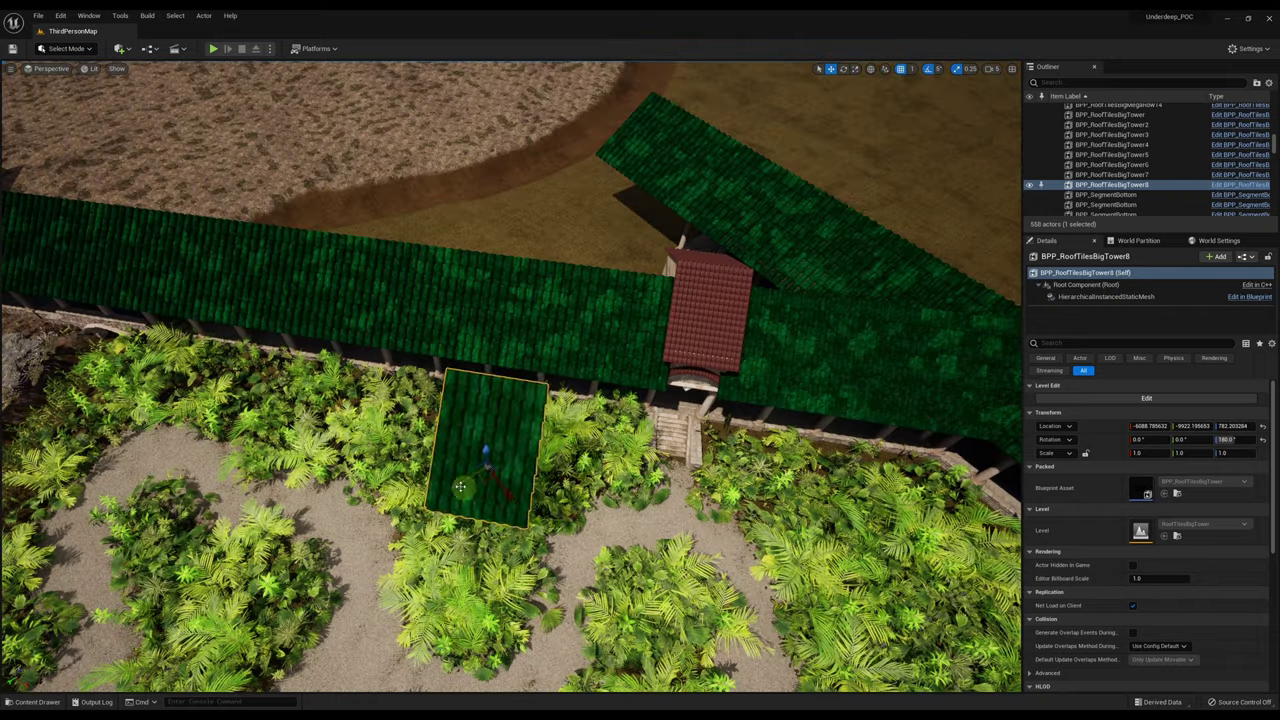
{"action": "left_click_drag", "start_coordinate": [461, 487], "coordinate": [714, 360]}
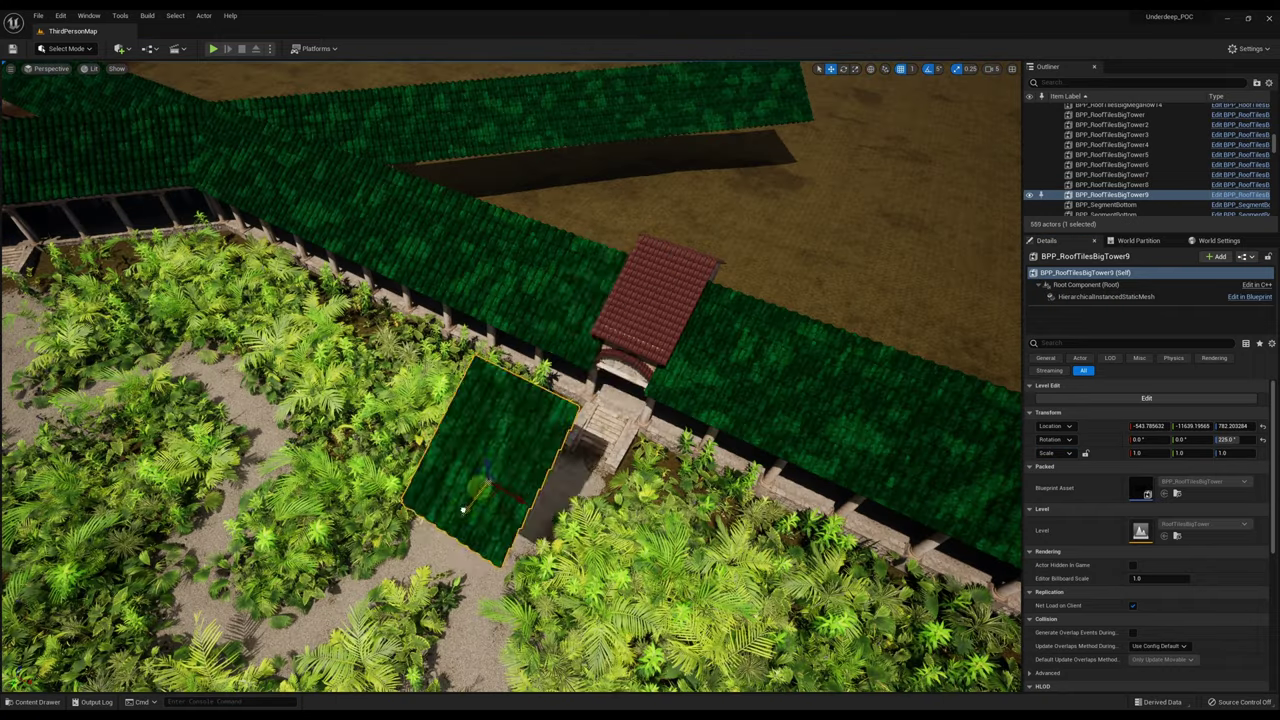
Fit a 225° yaw tower roof and copies at 270° yaw over the remaining fern garden gatehouses and the following willow garden gatehouse.
{"action": "left_click_drag", "start_coordinate": [457, 503], "coordinate": [641, 342]}
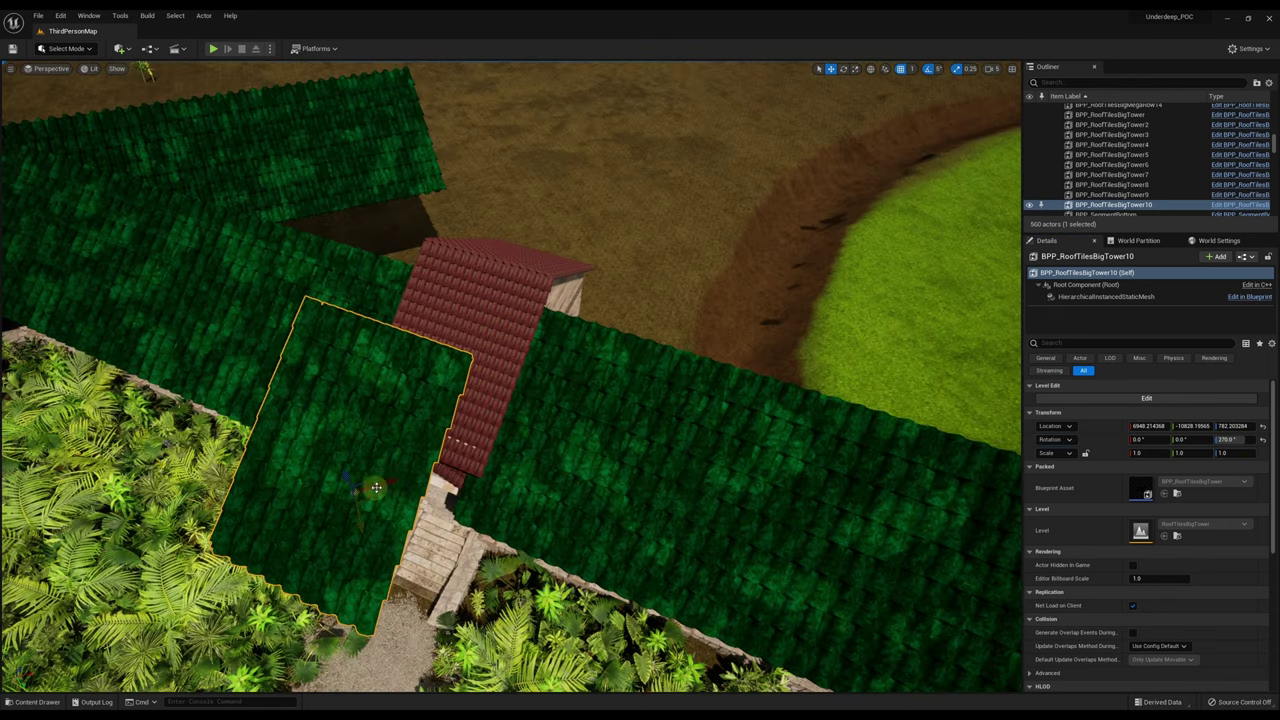
{"action": "left_click_drag", "start_coordinate": [366, 477], "coordinate": [466, 457]}
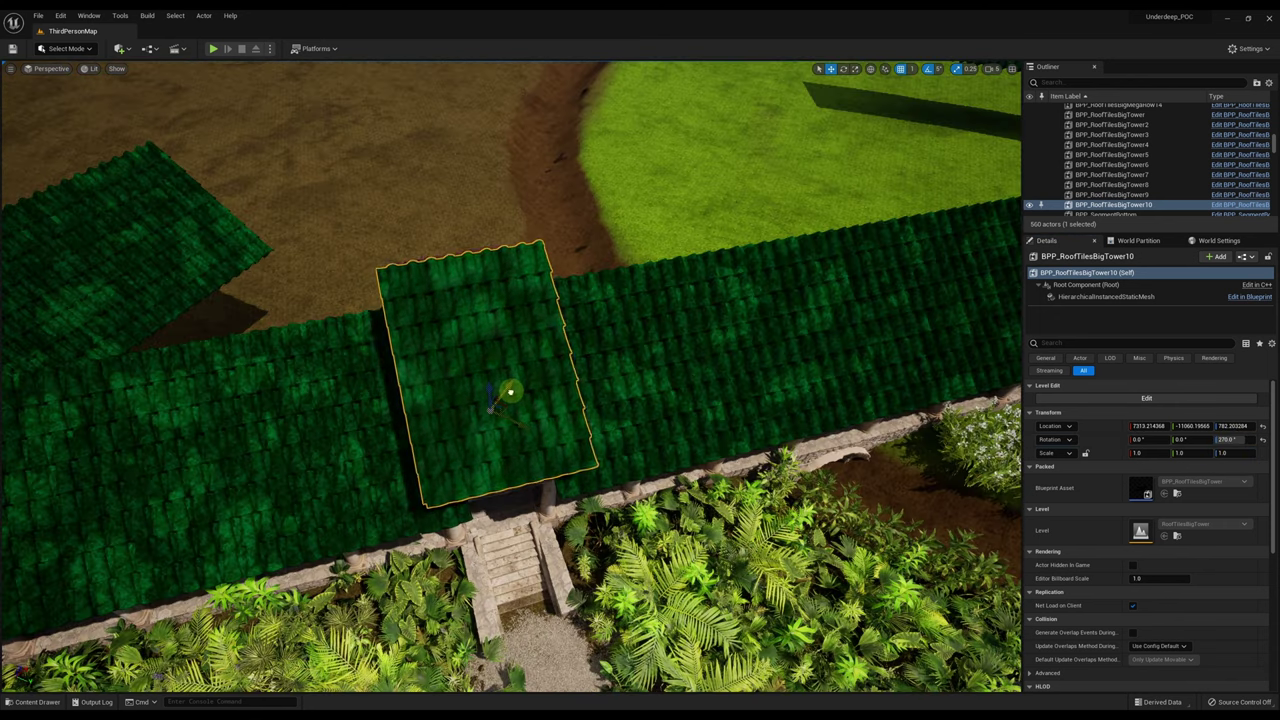
{"action": "left_click_drag", "start_coordinate": [509, 391], "coordinate": [491, 388]}
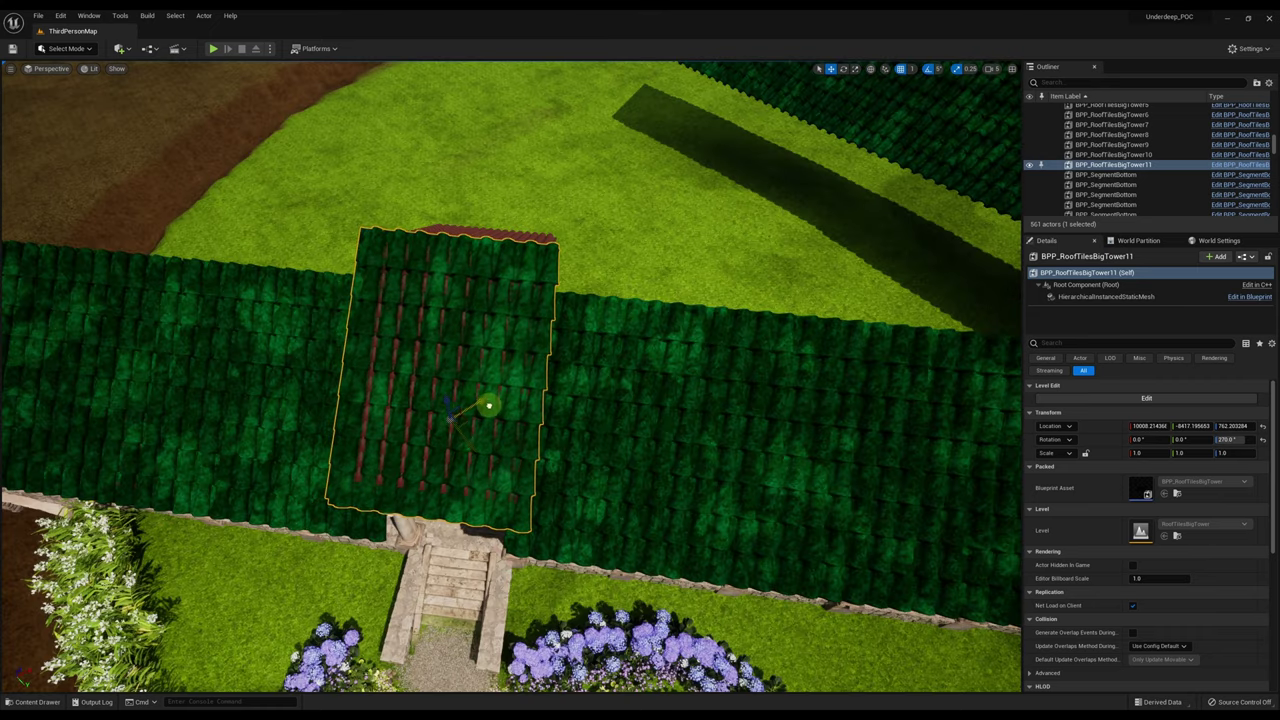
{"action": "left_click_drag", "start_coordinate": [486, 403], "coordinate": [474, 446]}
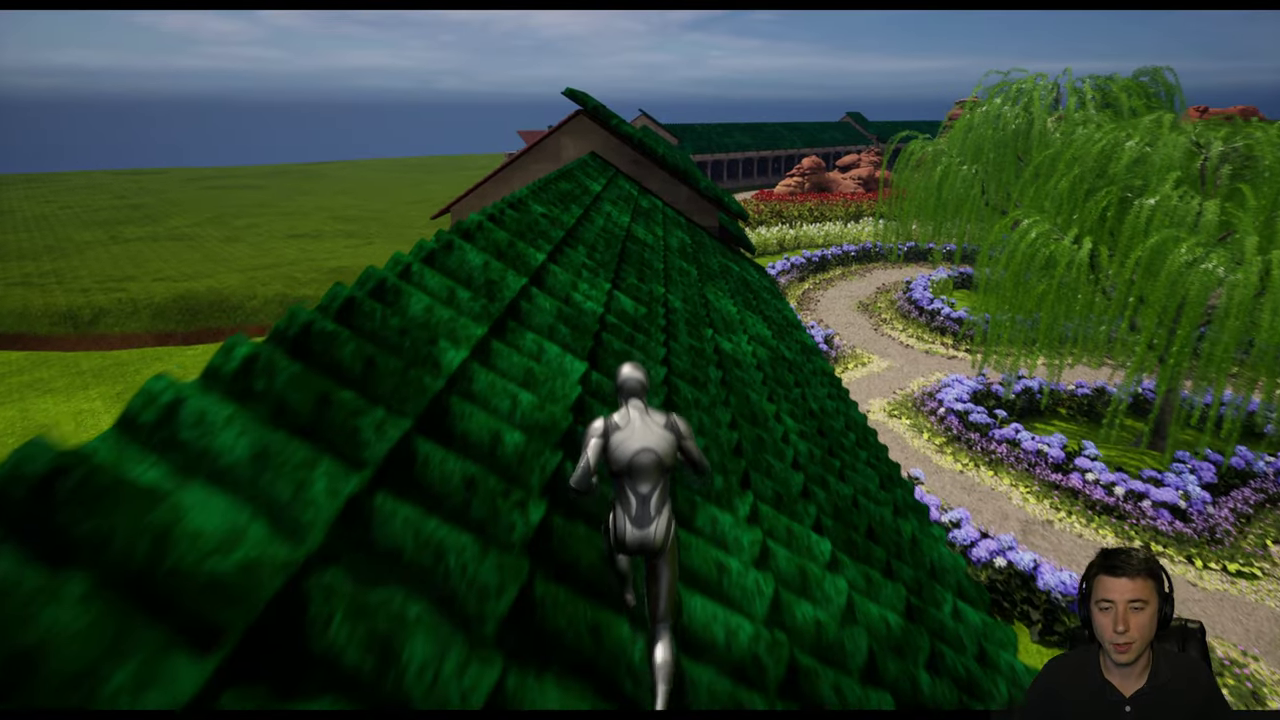
Run the character along the tiled roofs in play mode to inspect the gatehouse roofs and the view over the gardens.
{"action": "key", "text": "w"}
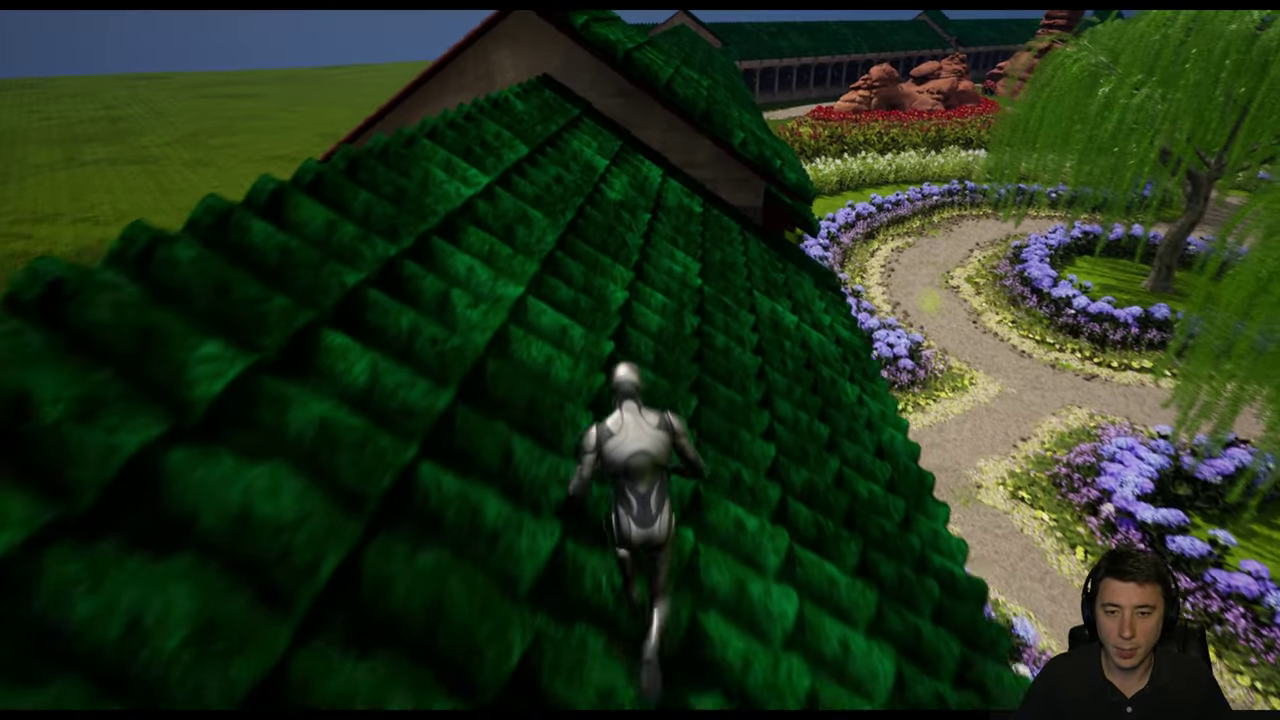
{"action": "key", "text": "space"}
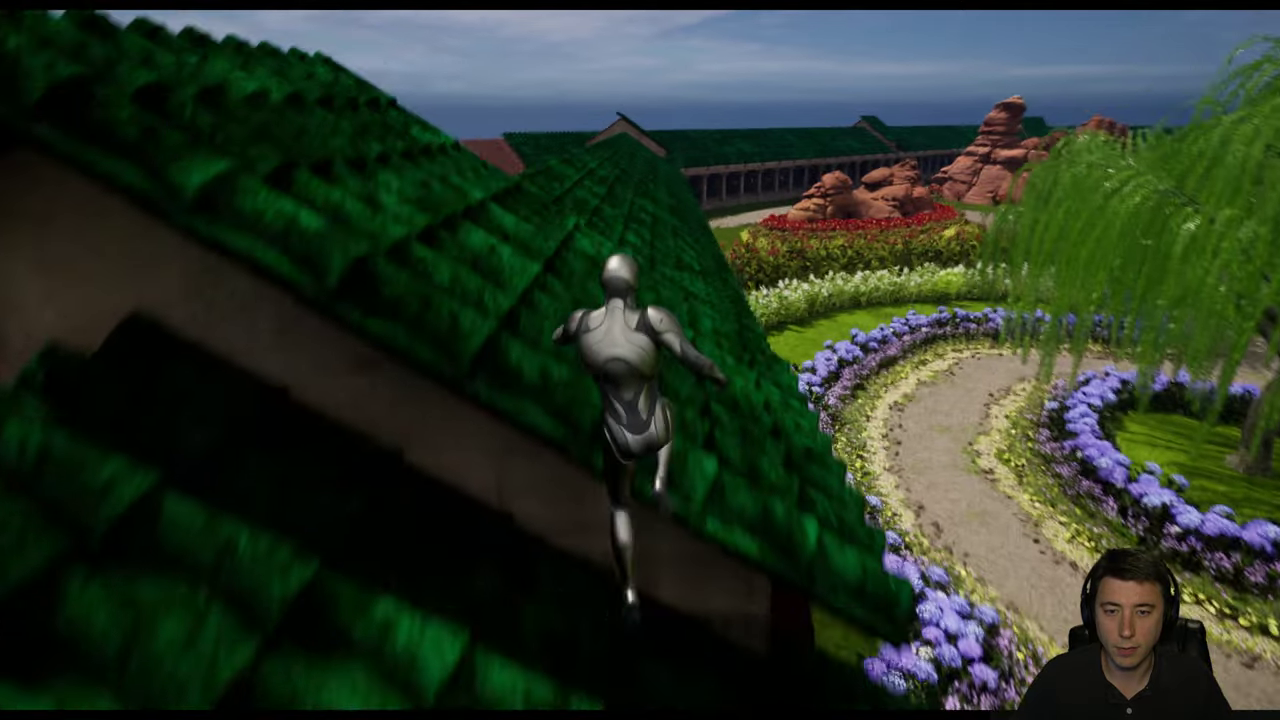
{"action": "key", "text": "w"}
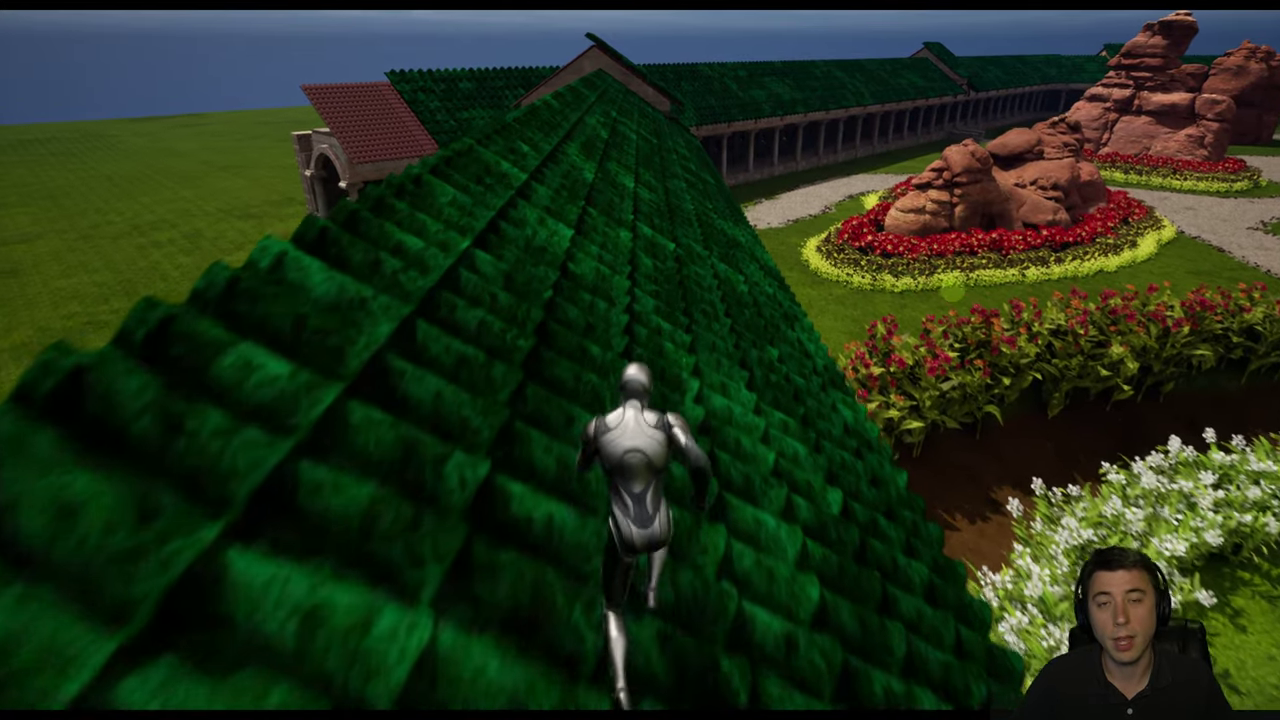
{"action": "key", "text": "a"}
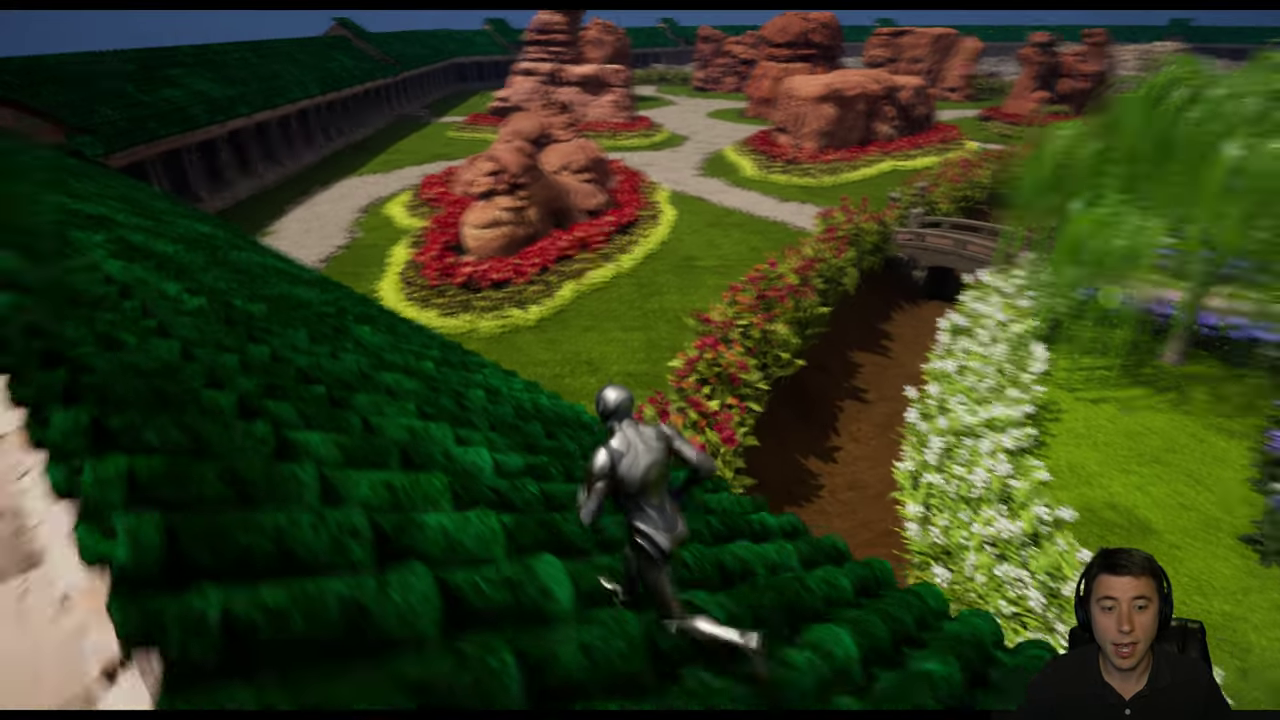
{"action": "key", "text": "w"}
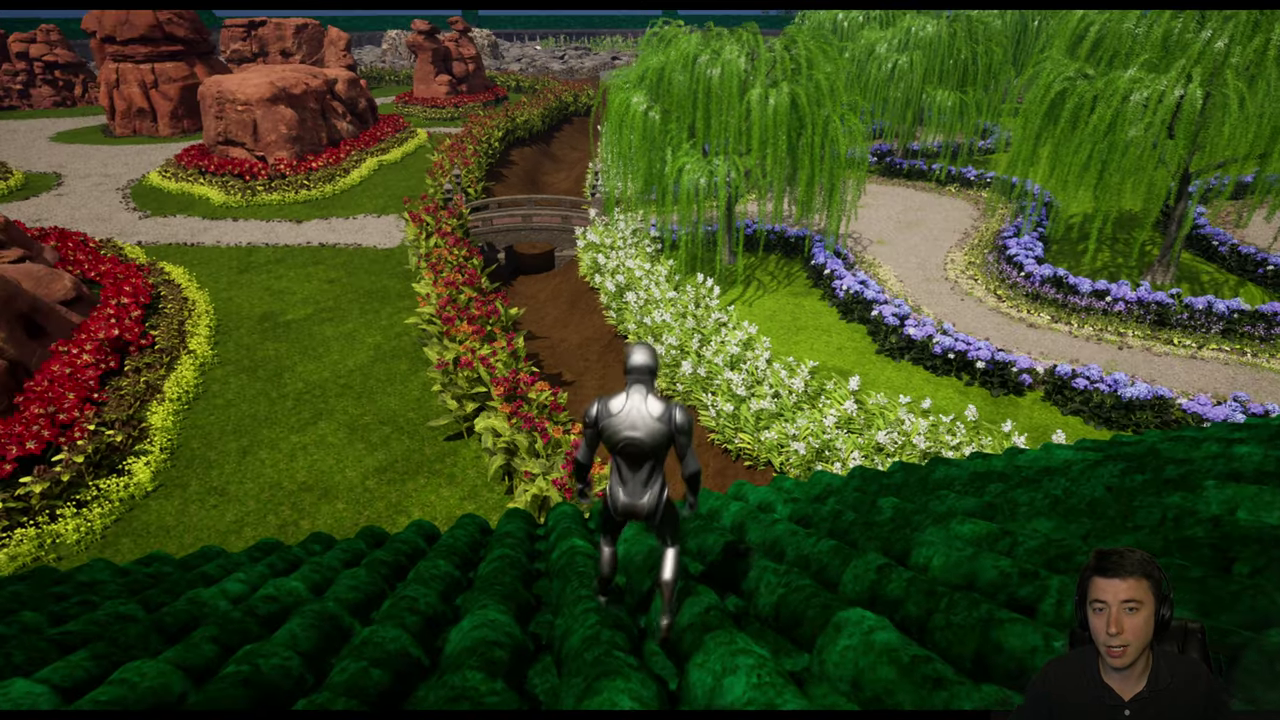
{"action": "key", "text": "a"}
{"action": "key", "text": "w"}
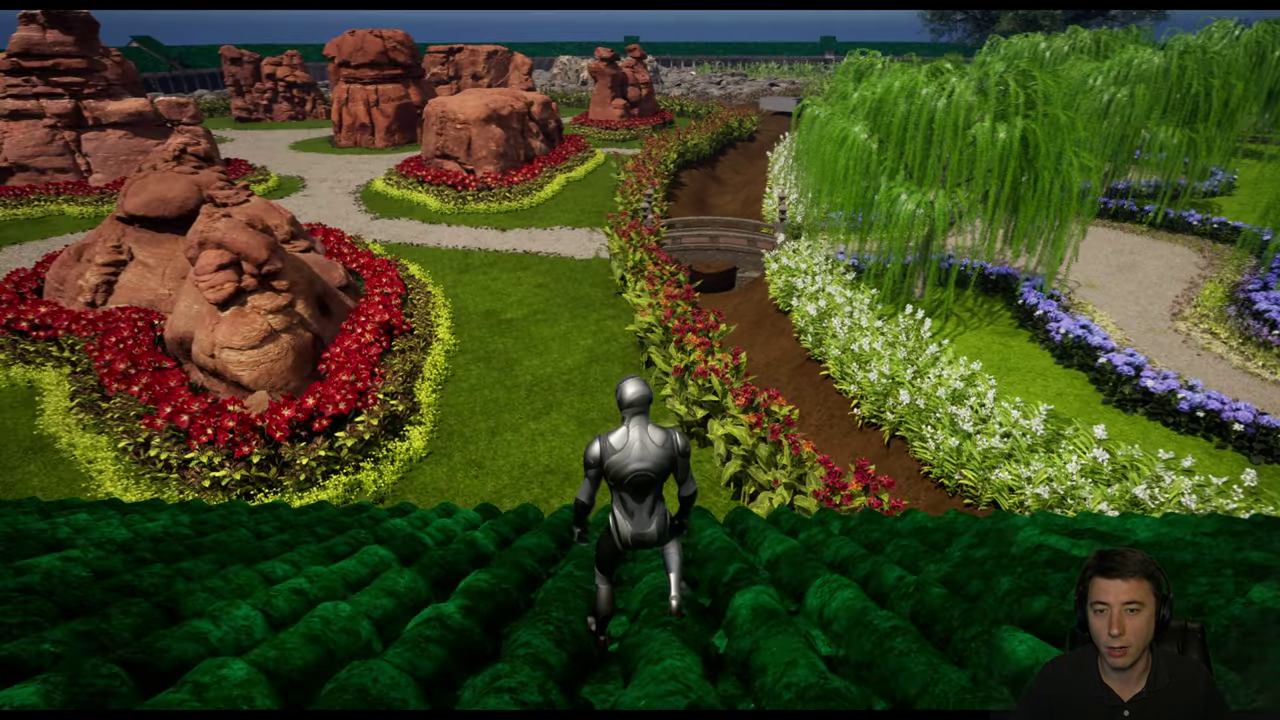